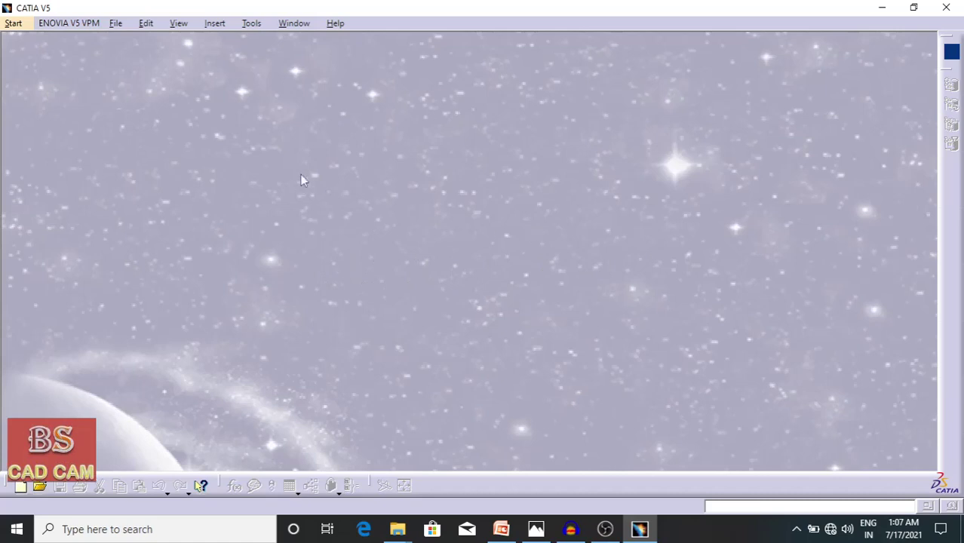
# - Open the Structure Design workbench and create a grid named structure spaced 1000 mm in X, 1500 mm in Y and 1000 mm in Z
pyautogui.click(113, 25)
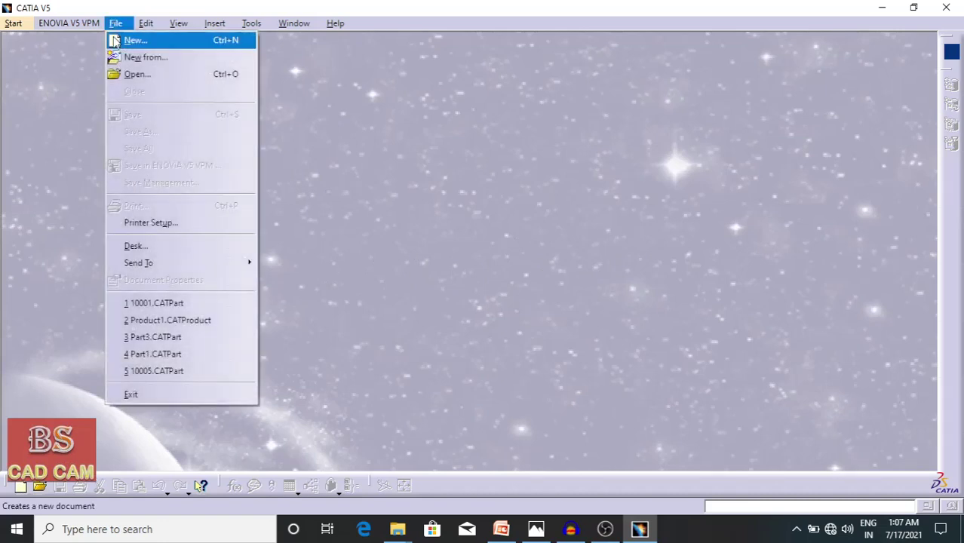
pyautogui.click(15, 91)
pyautogui.click(13, 23)
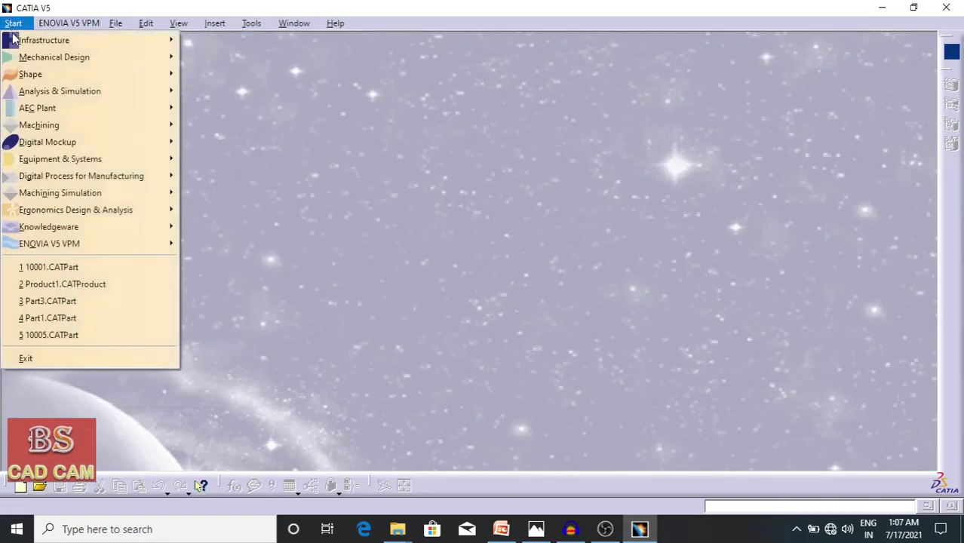
pyautogui.moveTo(104, 59)
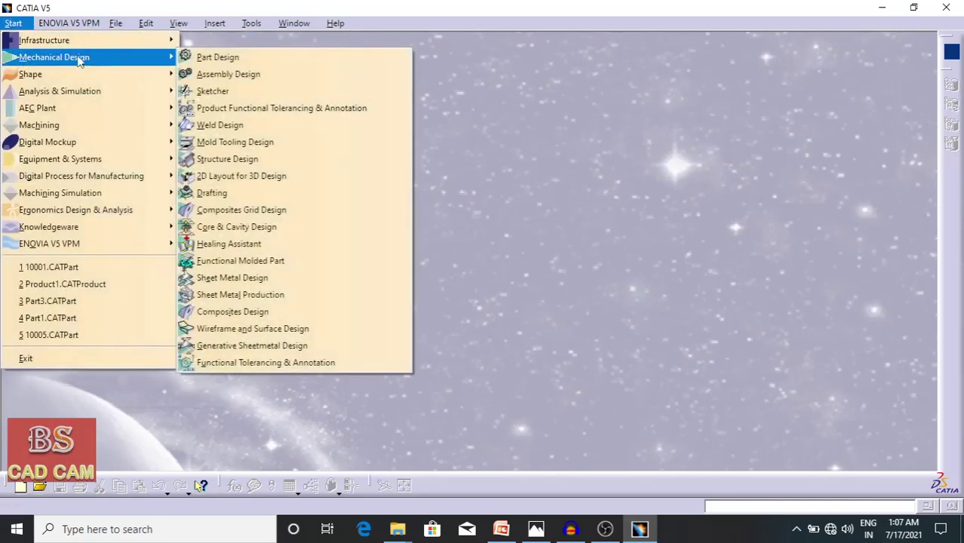
pyautogui.click(226, 160)
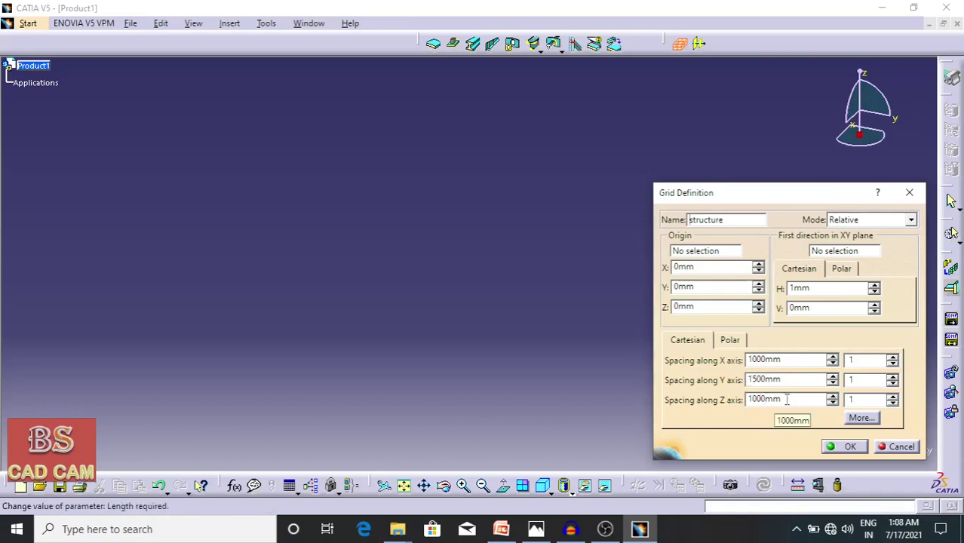
pyautogui.click(844, 446)
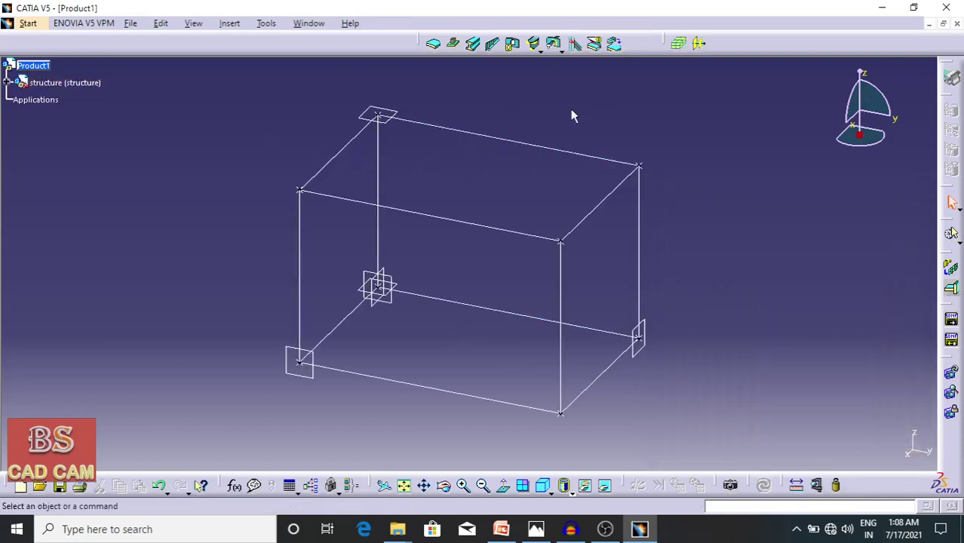
# - Expand the structure component, activate its part and switch to the Part Design workbench
pyautogui.click(8, 84)
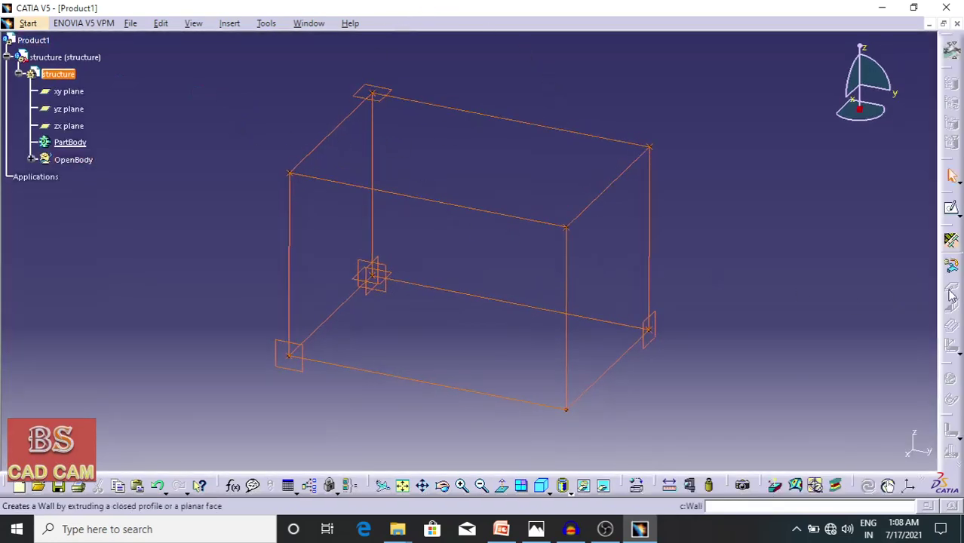
pyautogui.click(37, 24)
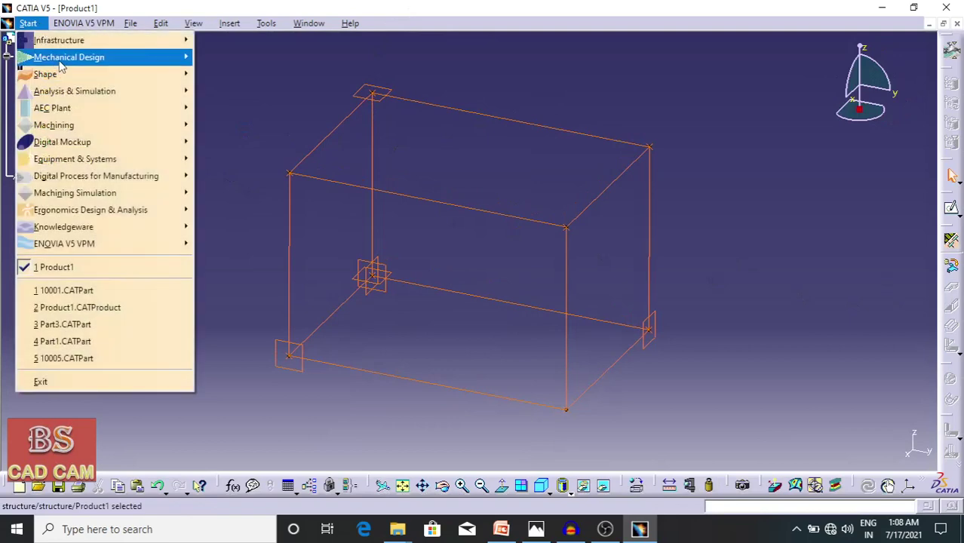
pyautogui.moveTo(64, 57)
pyautogui.click(210, 57)
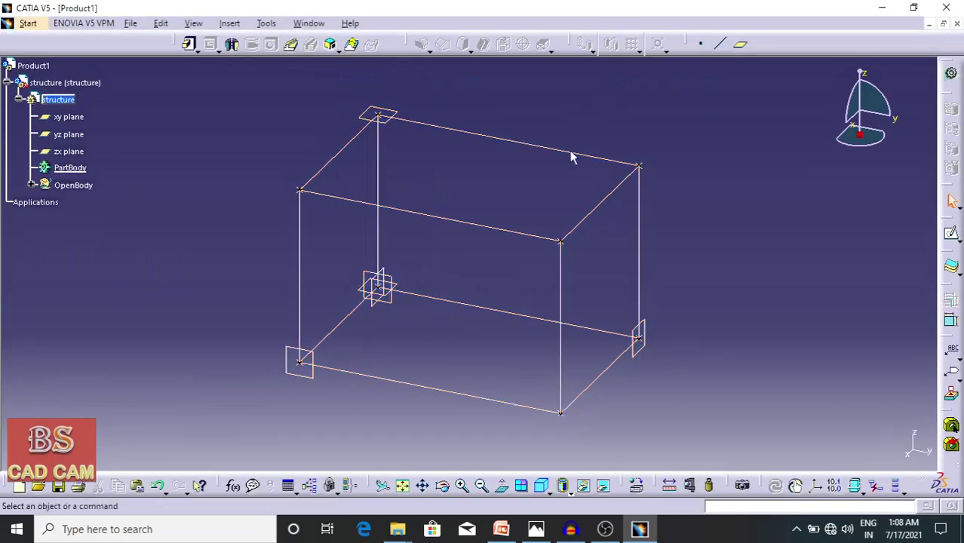
# - Create on-curve points at 500 mm along both short upper edges of the grid box
pyautogui.click(703, 46)
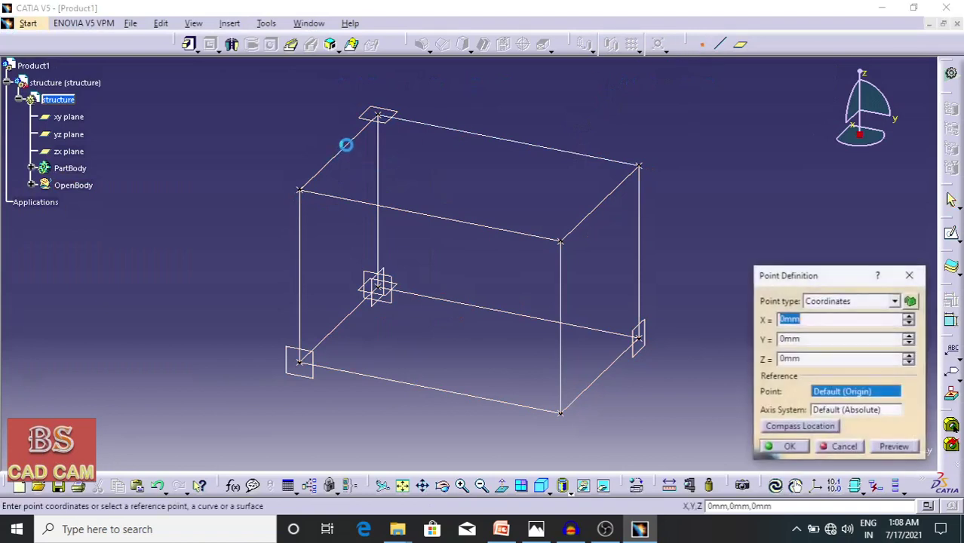
pyautogui.click(347, 152)
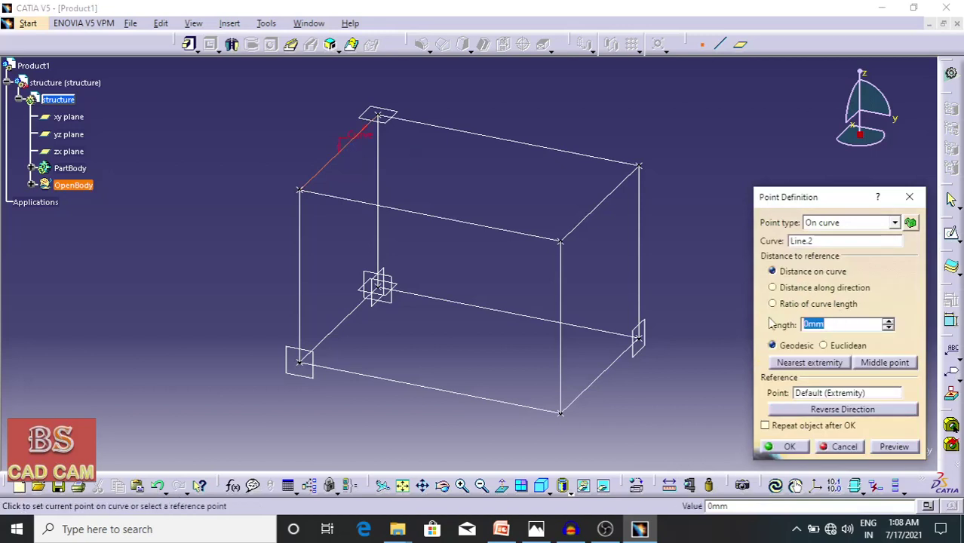
pyautogui.write('10')
pyautogui.press('Return')
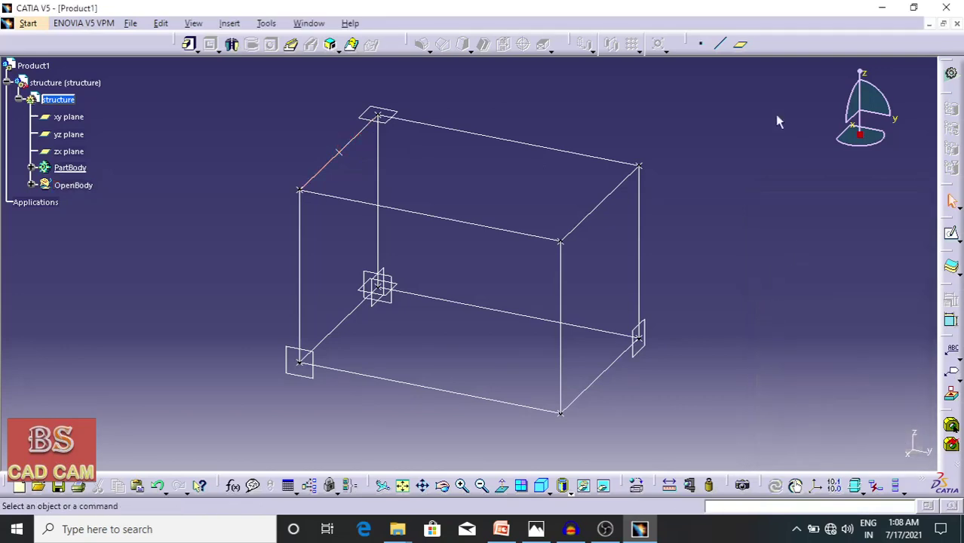
pyautogui.click(702, 44)
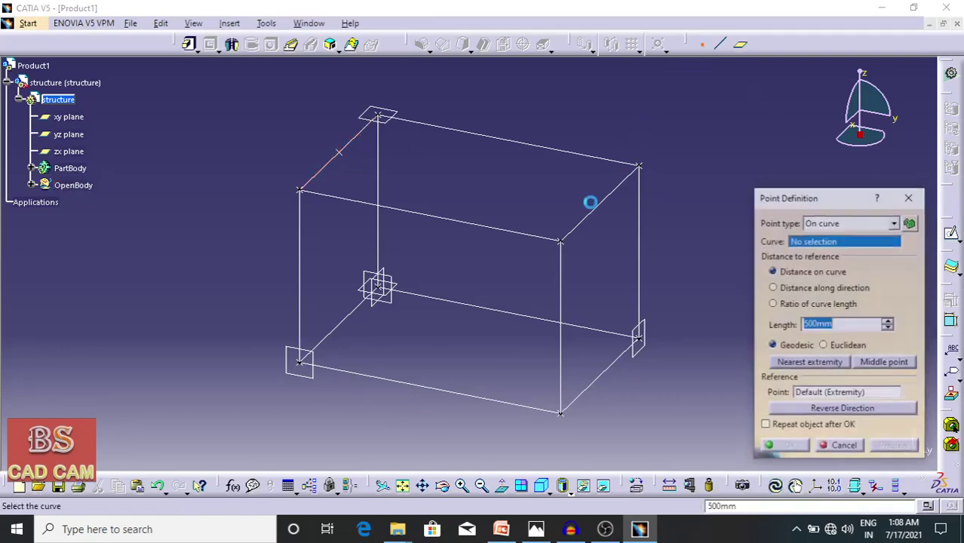
pyautogui.click(604, 205)
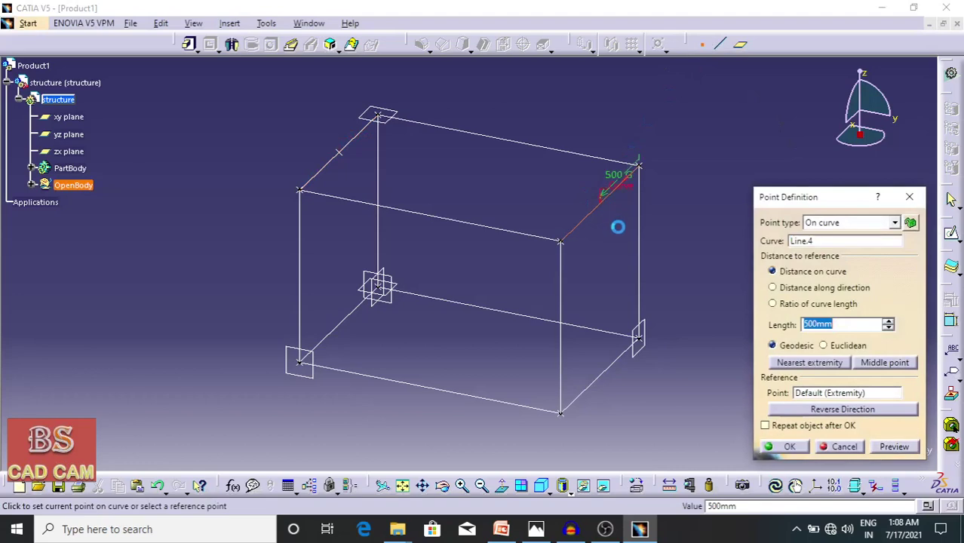
pyautogui.click(788, 447)
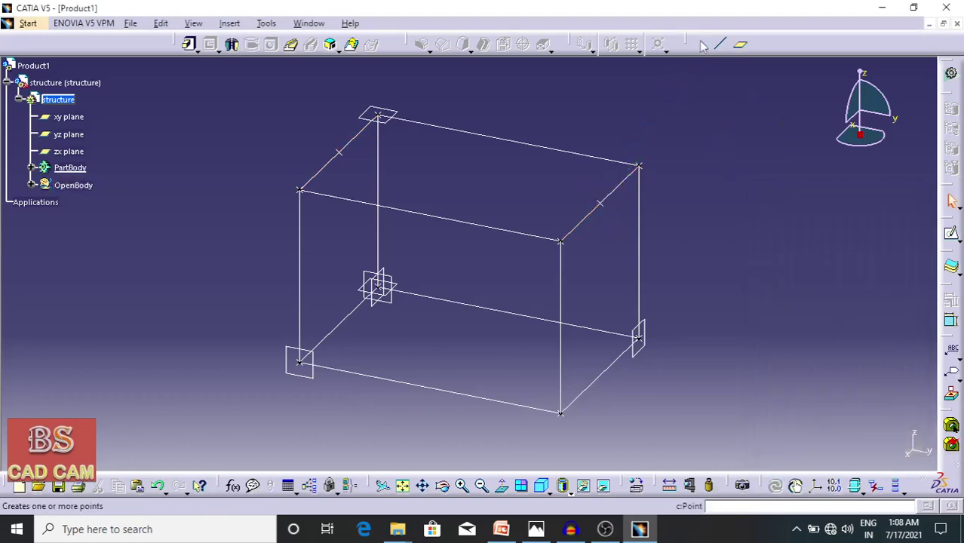
# - Create on-curve points at 500 mm along both short lower edges of the grid box
pyautogui.click(702, 44)
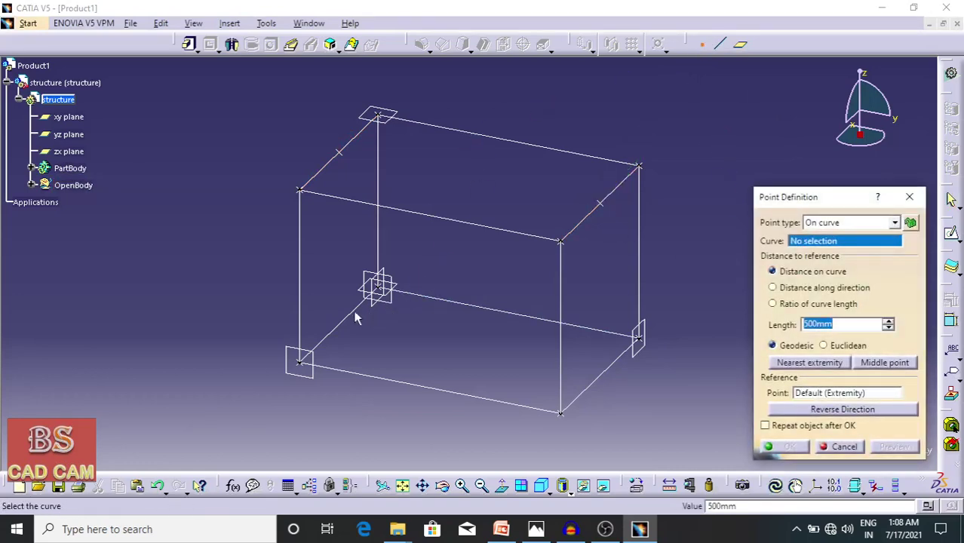
pyautogui.click(356, 324)
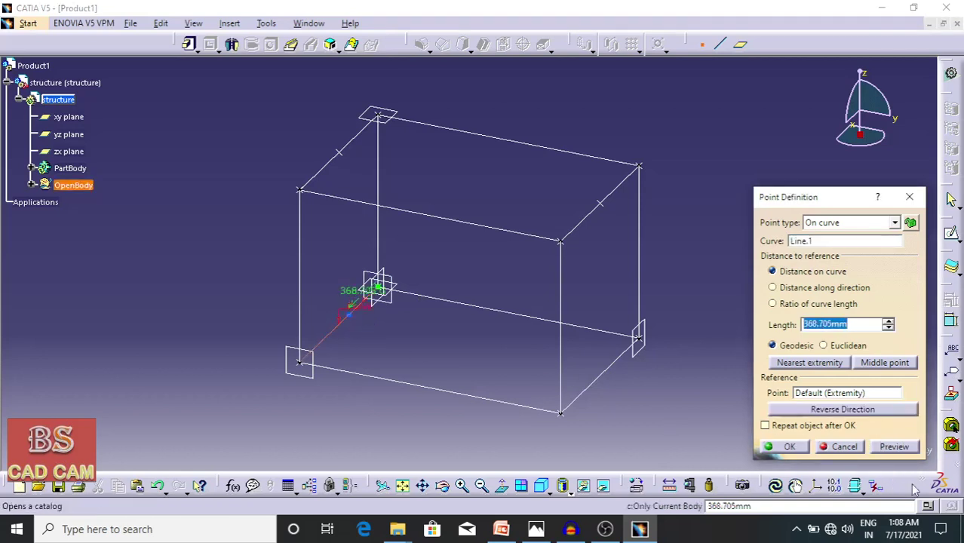
pyautogui.write('500')
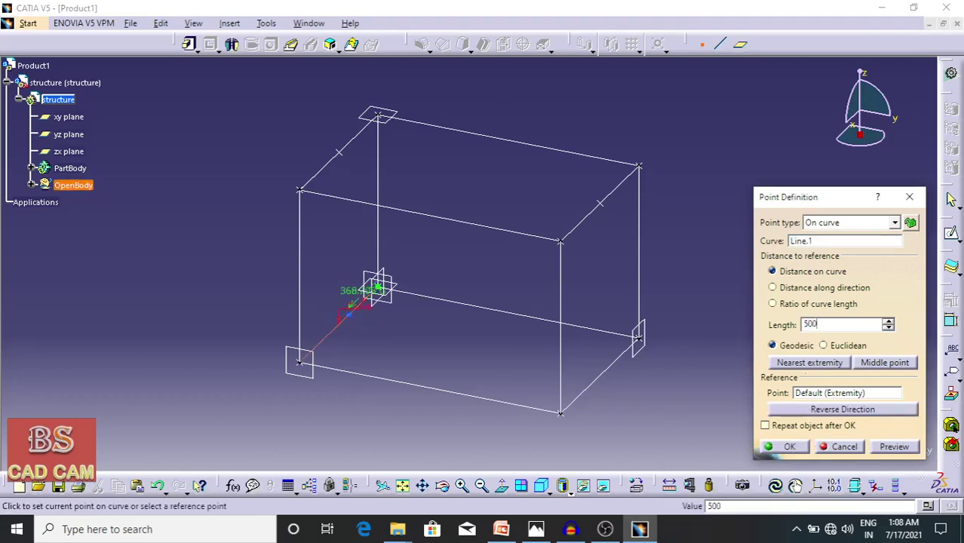
pyautogui.click(785, 447)
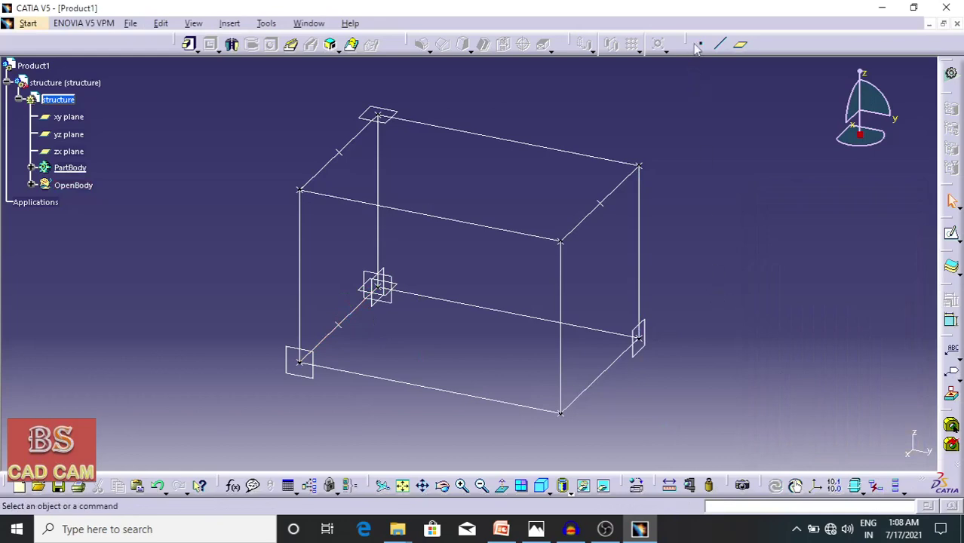
pyautogui.click(607, 369)
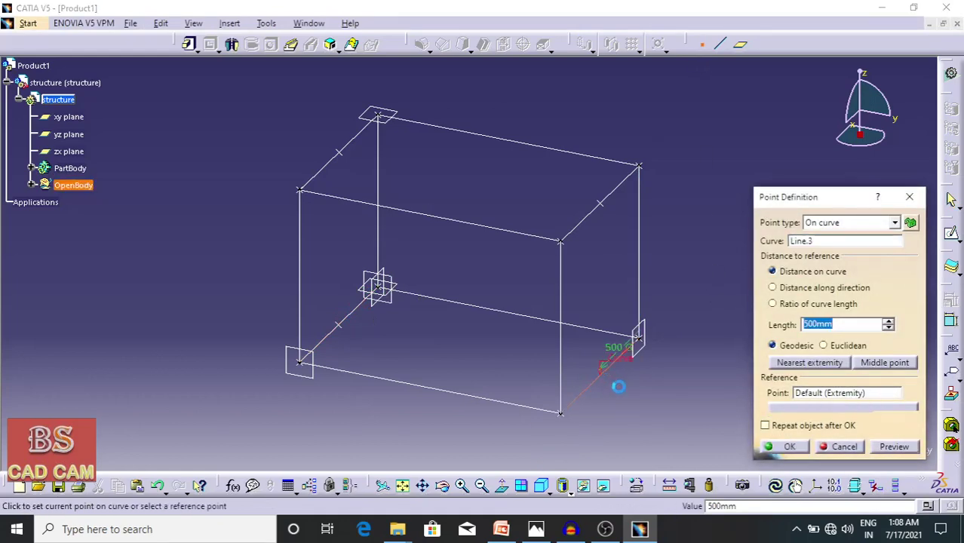
pyautogui.click(785, 447)
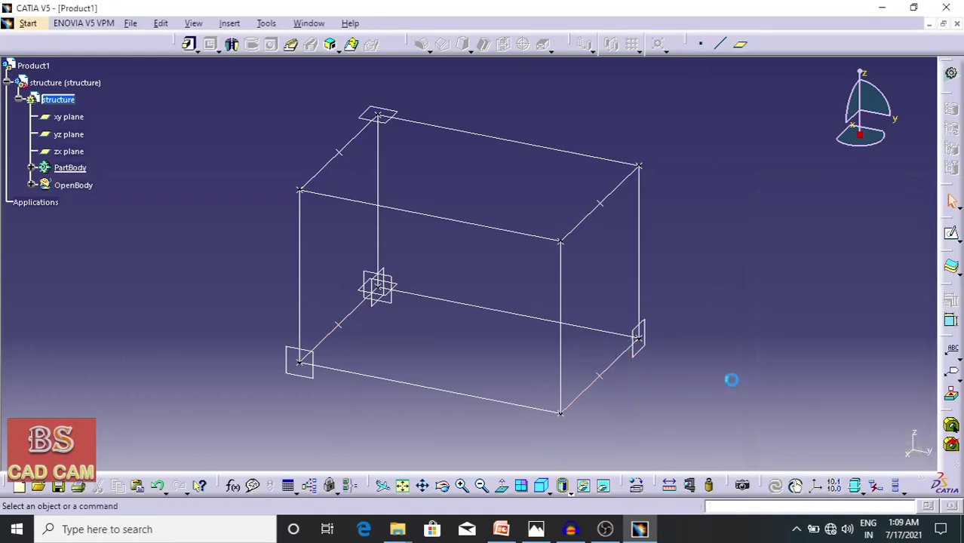
# - Create on-curve points at 750 mm along both long upper edges of the grid box
pyautogui.click(705, 45)
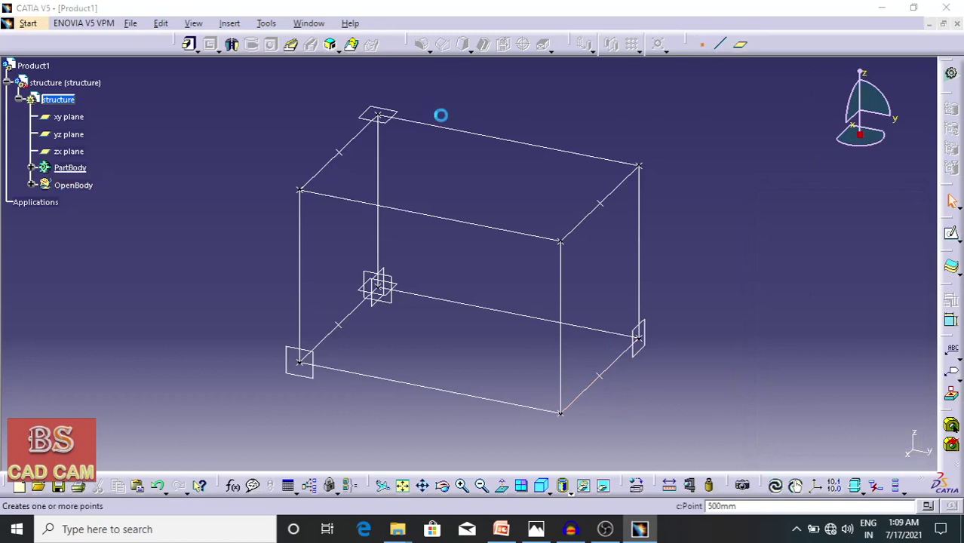
pyautogui.click(507, 146)
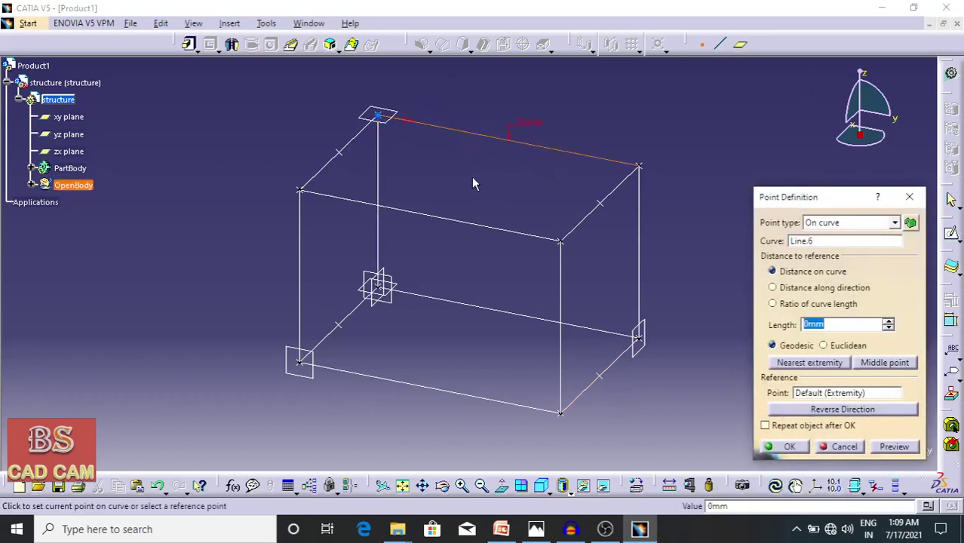
pyautogui.write('750')
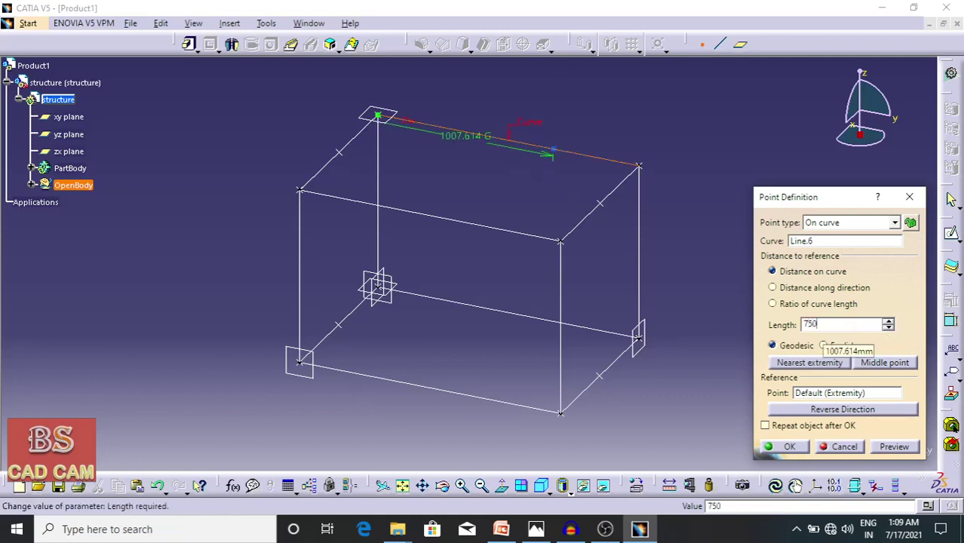
pyautogui.press('Return')
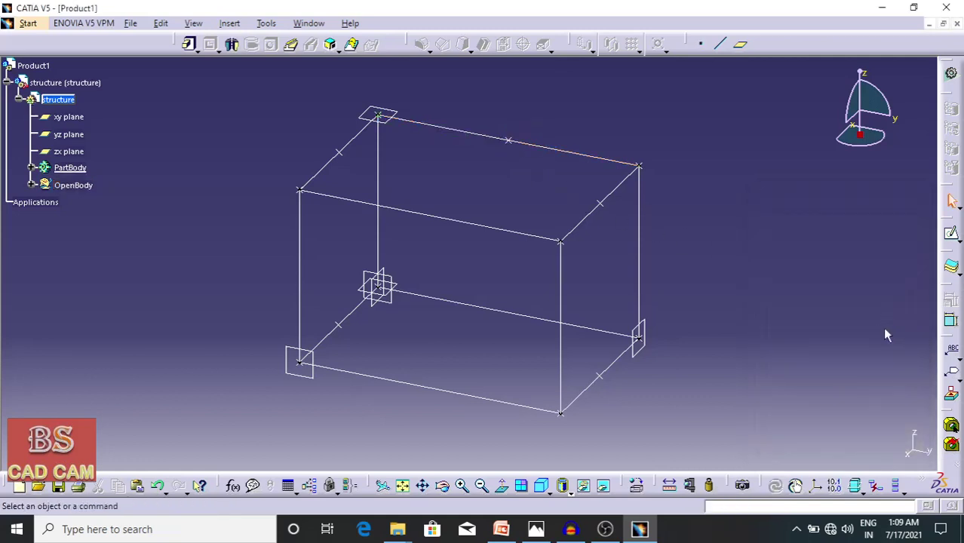
pyautogui.click(701, 43)
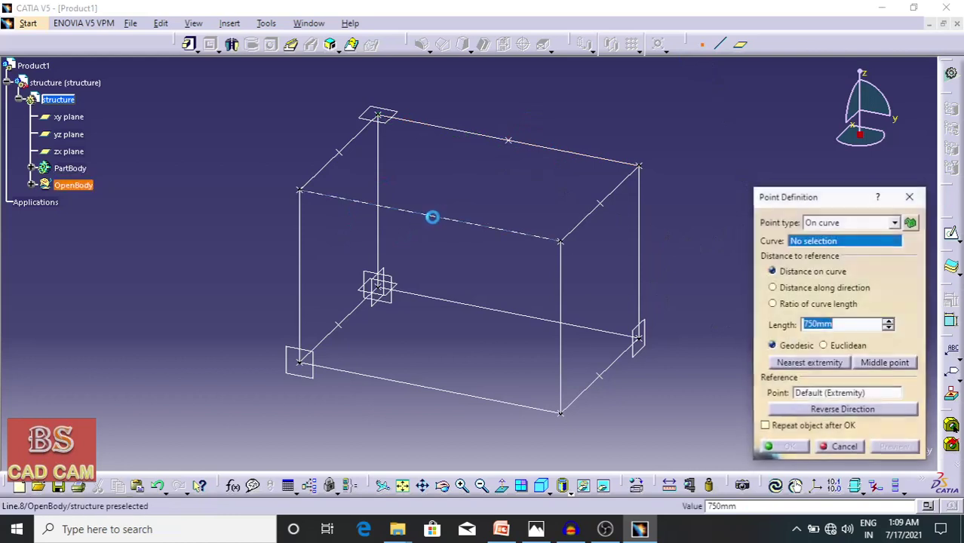
pyautogui.click(441, 221)
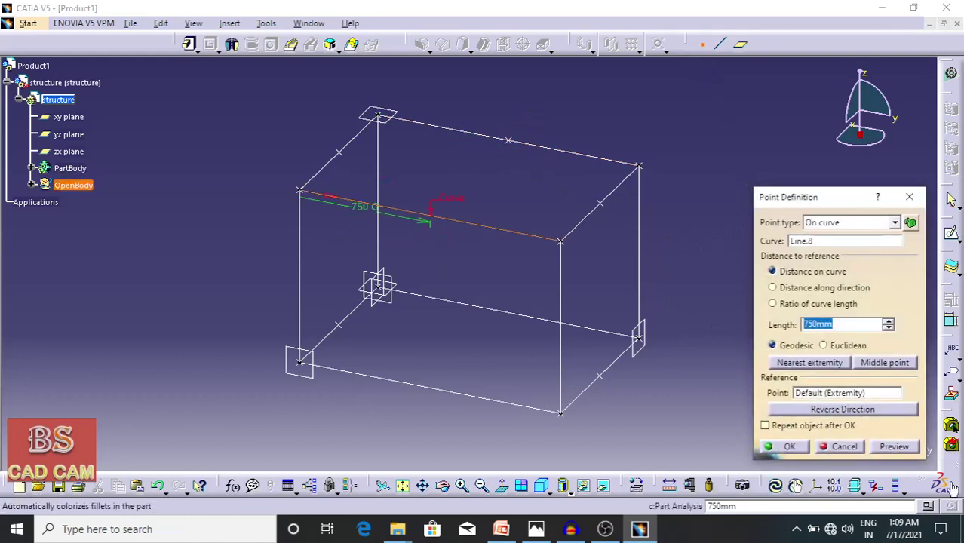
pyautogui.click(785, 447)
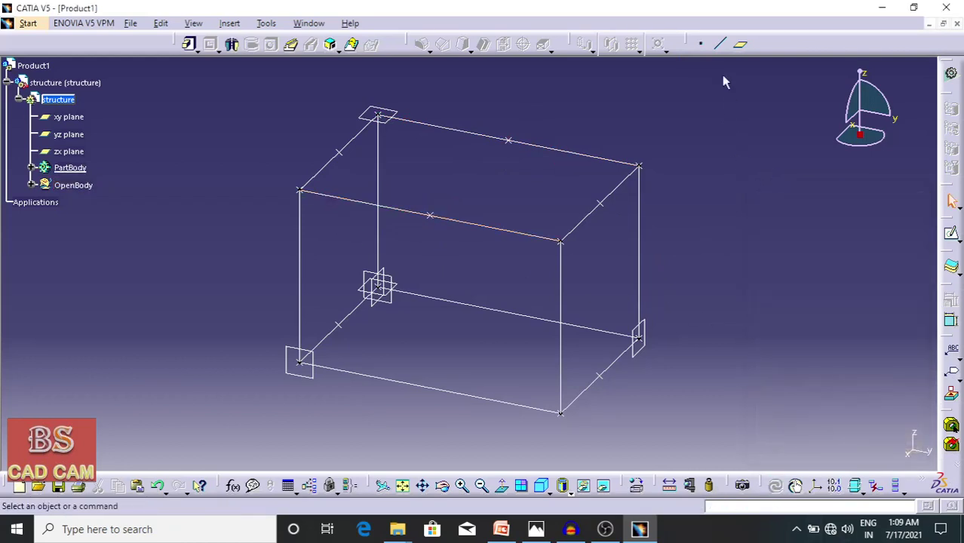
# - Draw a point-to-point line connecting the points at the middle of the two short upper edges
pyautogui.click(720, 44)
pyautogui.click(339, 148)
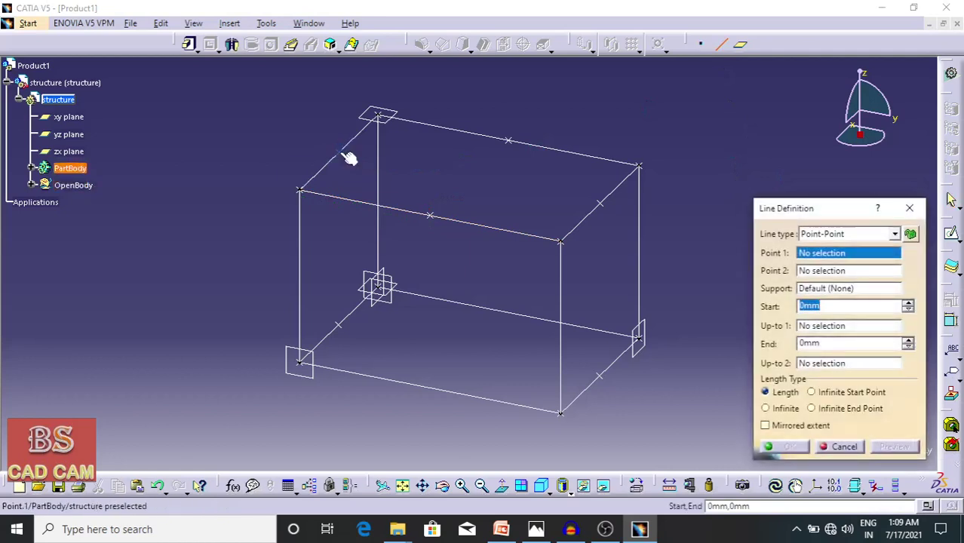
pyautogui.click(599, 203)
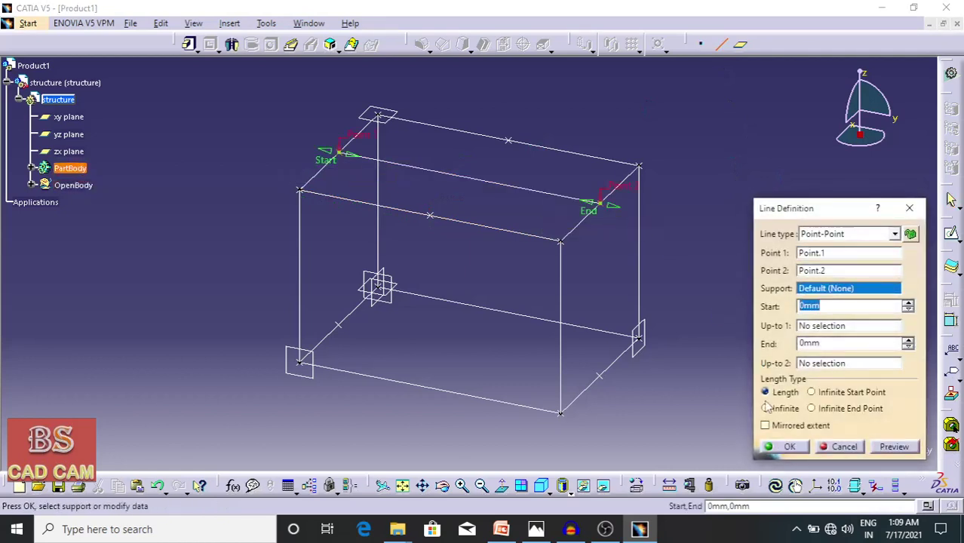
pyautogui.click(788, 447)
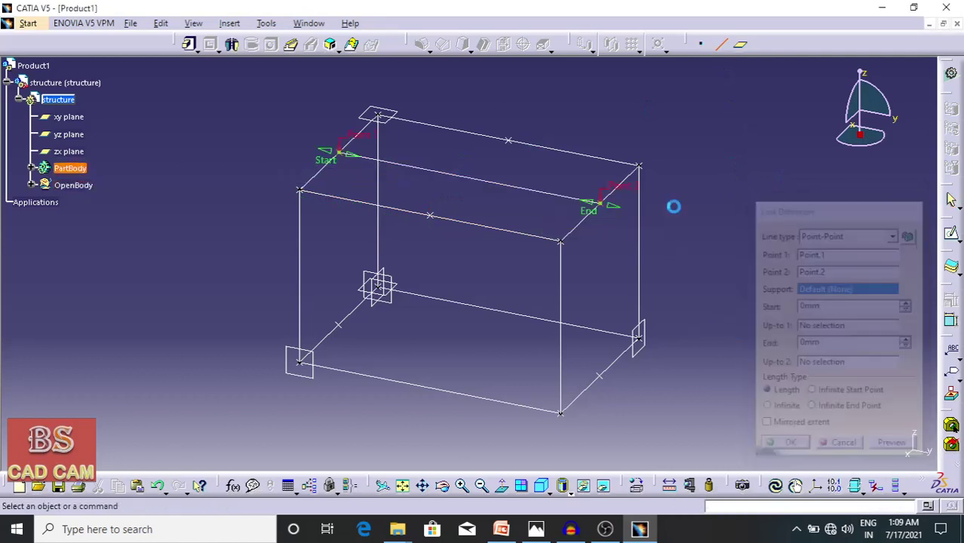
# - Create an on-curve point at 750 mm along the center line across the grid's upper face
pyautogui.click(701, 44)
pyautogui.click(465, 175)
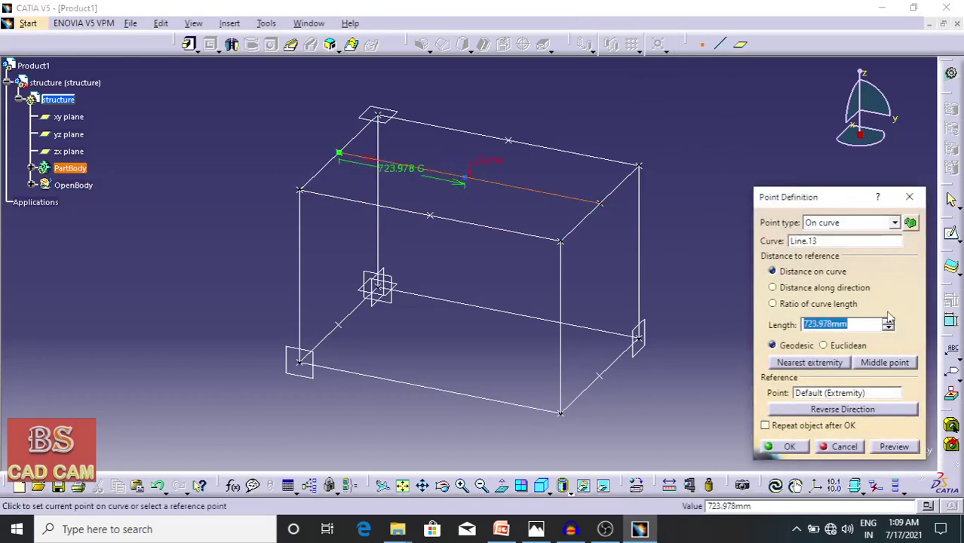
pyautogui.write('750')
pyautogui.press('Return')
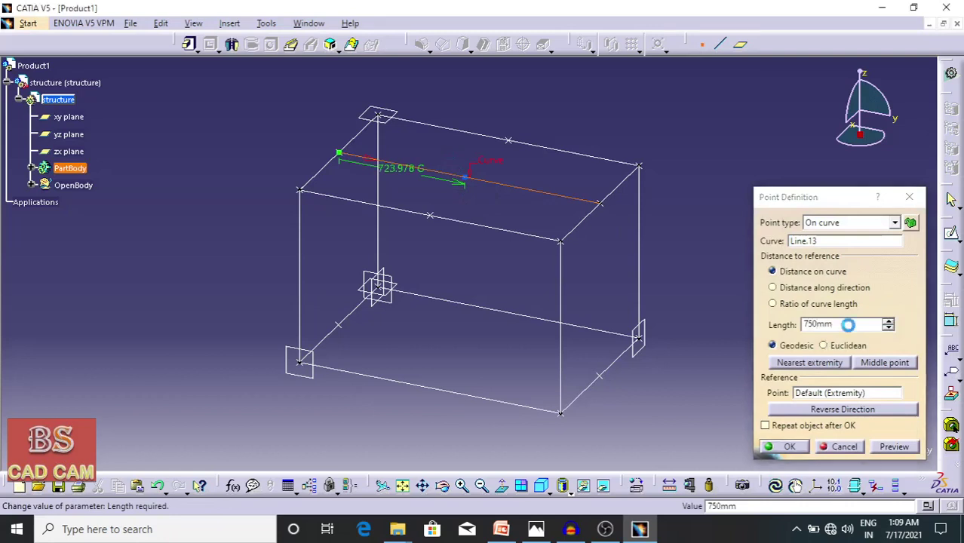
# - Draw a point-to-point line down the box's nearest vertical edge, from upper to lower corner, with a 100 mm end extension
pyautogui.moveTo(751, 391); pyautogui.dragTo(745, 313, button='middle')
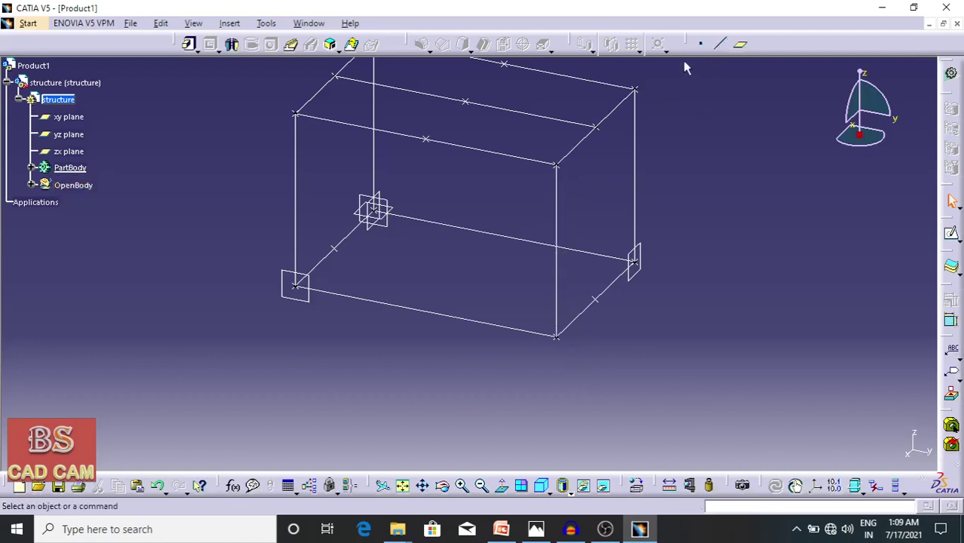
pyautogui.click(720, 43)
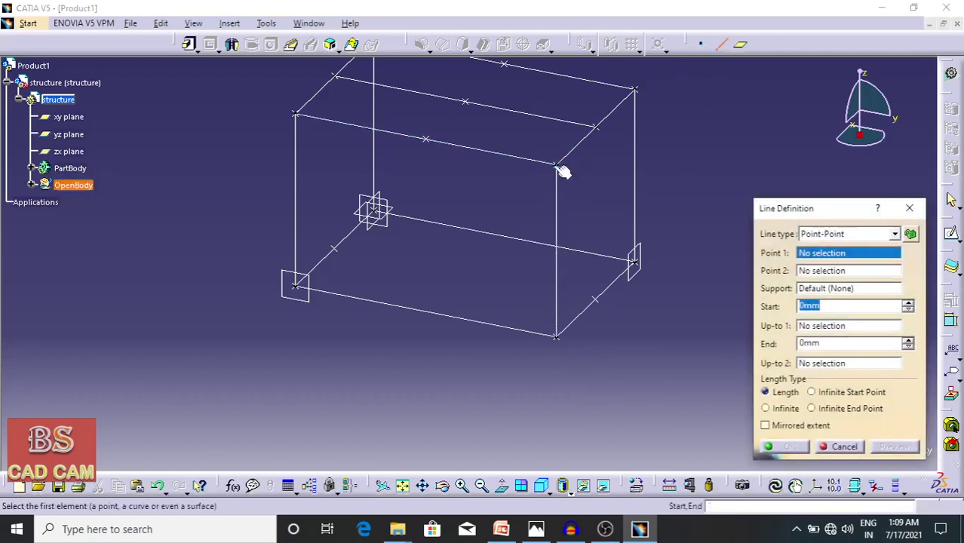
pyautogui.click(556, 164)
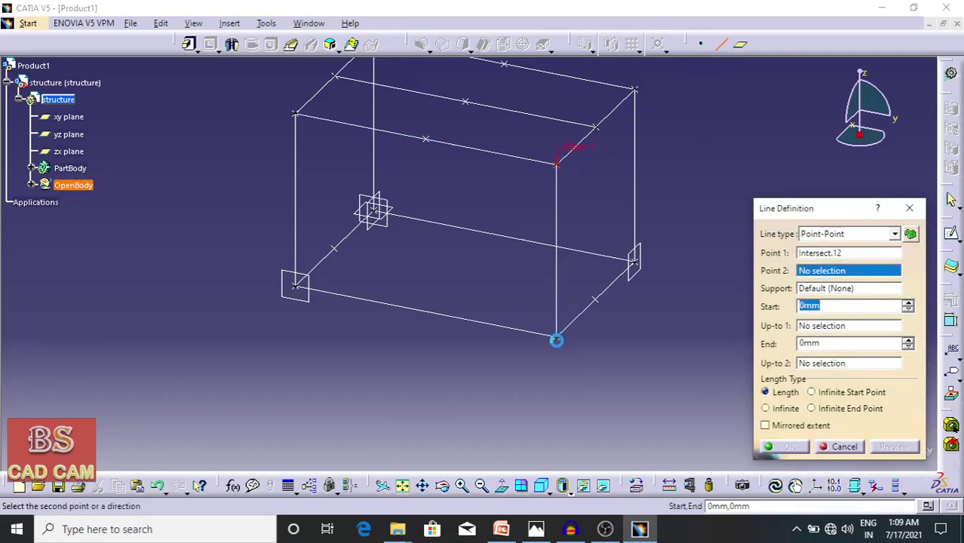
pyautogui.click(557, 341)
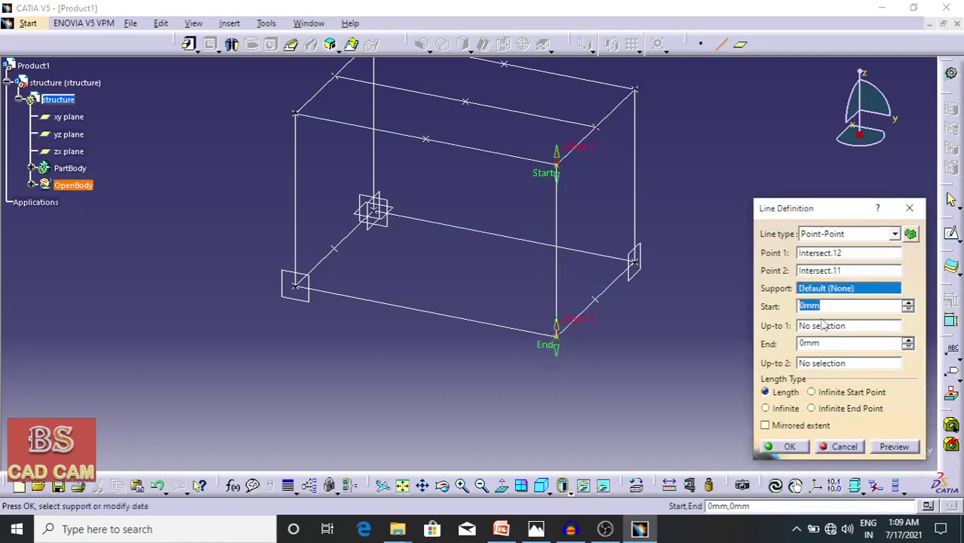
pyautogui.click(818, 343)
pyautogui.write('1')
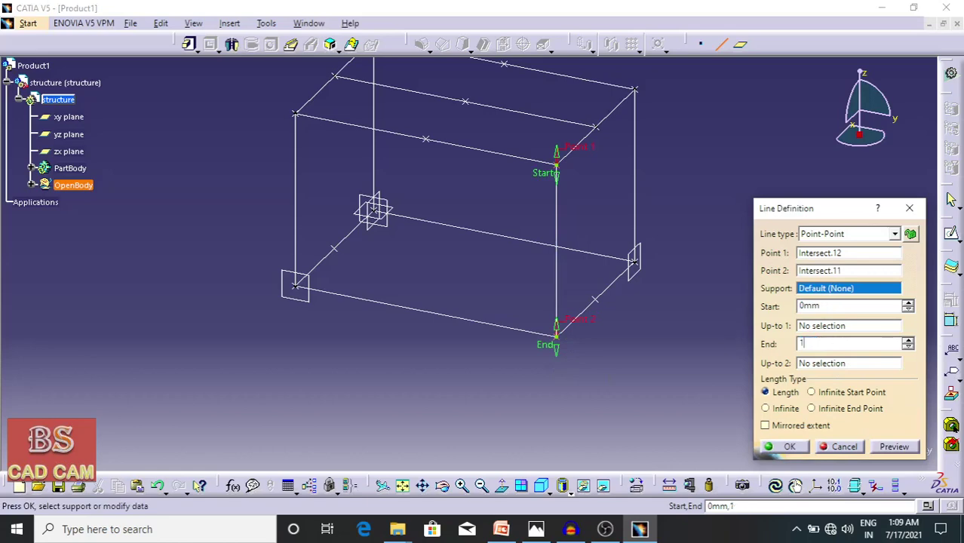
pyautogui.write('00')
pyautogui.press('Return')
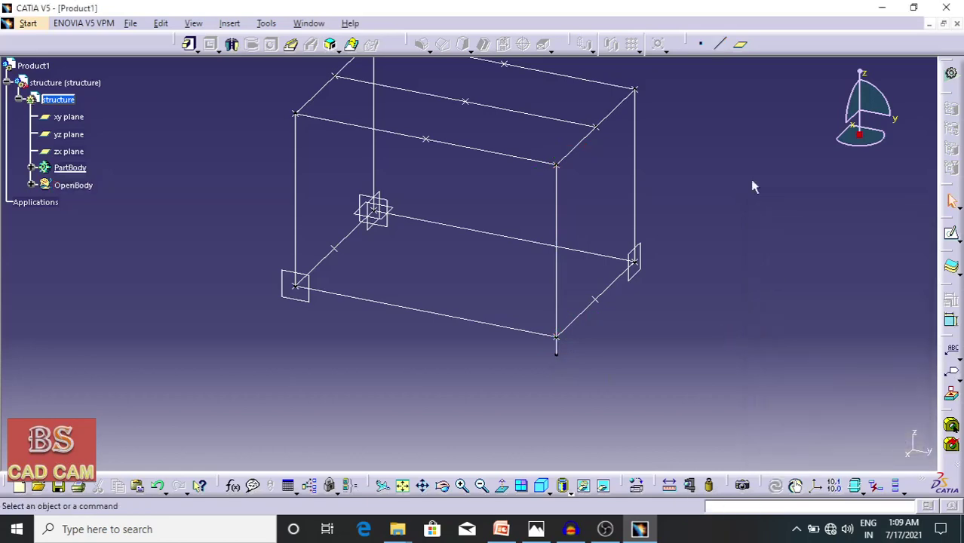
# - Draw a point-to-point line from the upper to the lower corner of the left vertical edge, extended 100 mm at its end
pyautogui.click(721, 44)
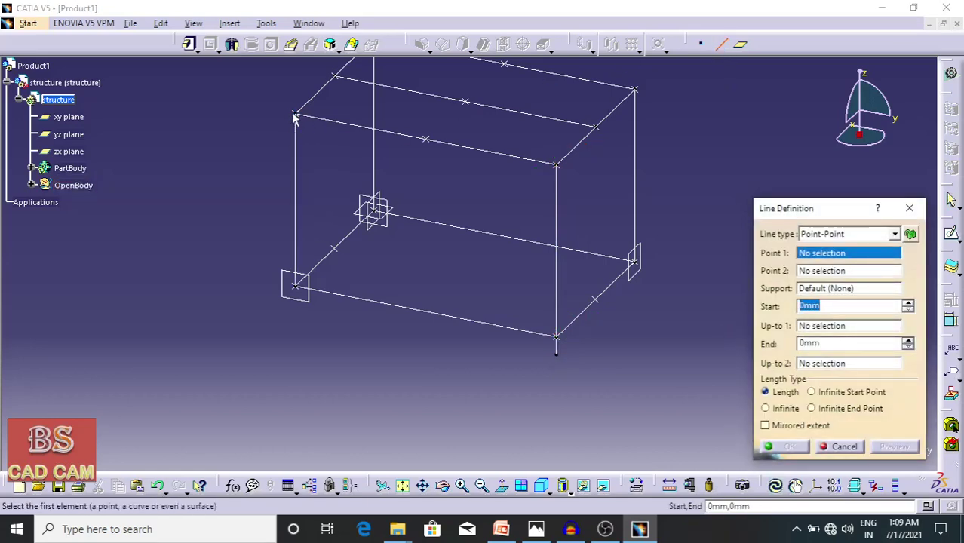
pyautogui.click(296, 112)
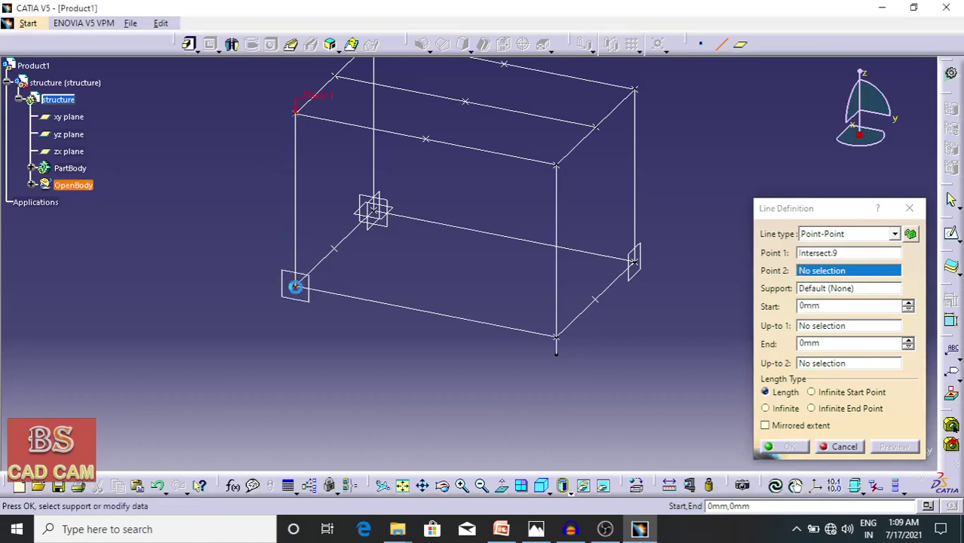
pyautogui.click(295, 286)
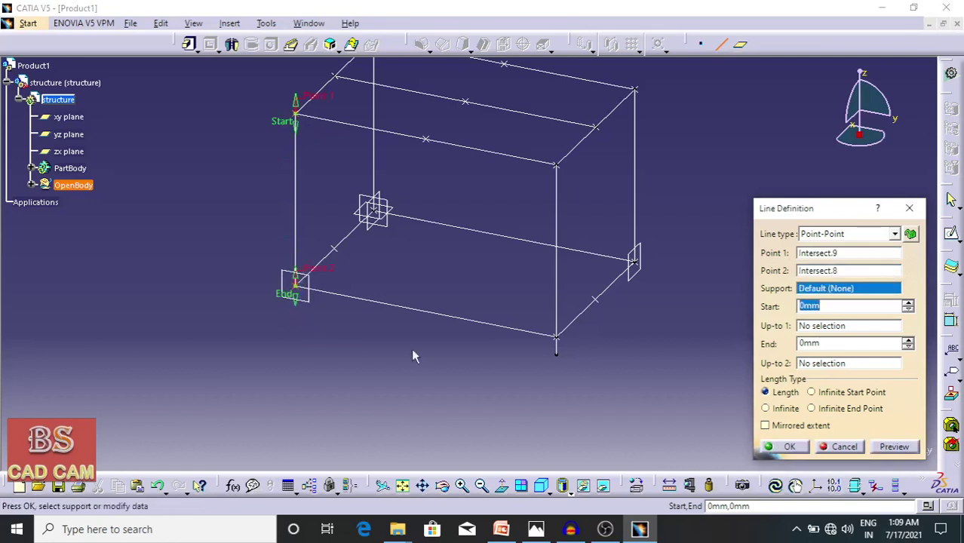
pyautogui.doubleClick(828, 343)
pyautogui.write('100')
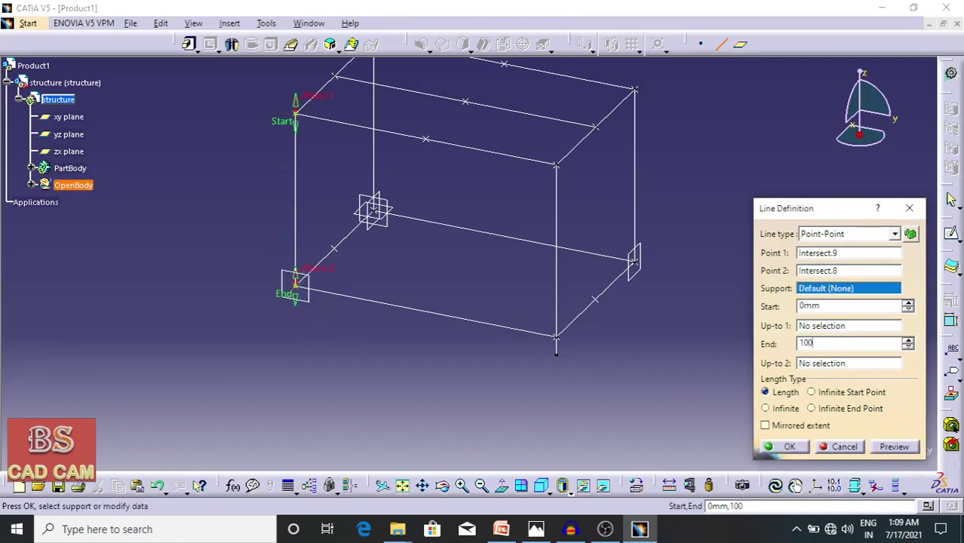
pyautogui.press('Return')
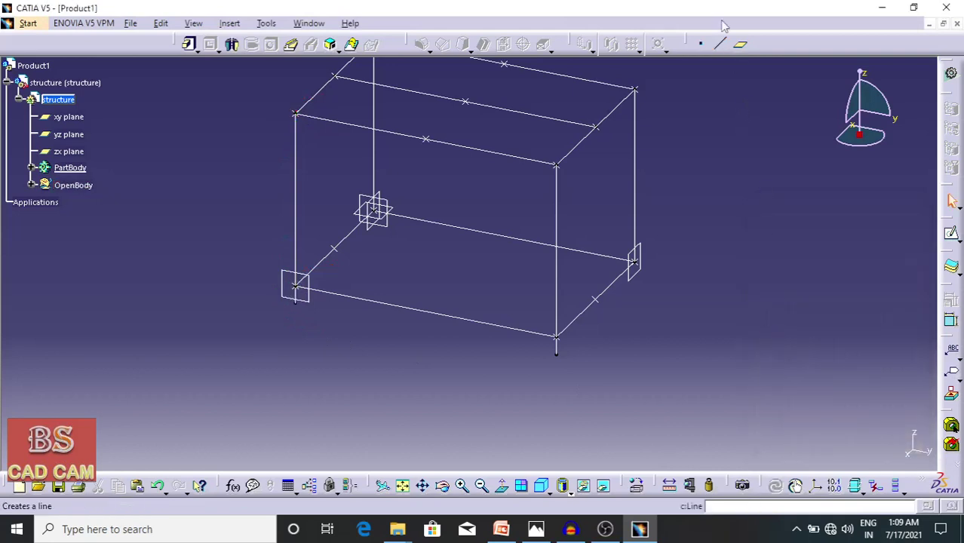
# - Draw a point-to-point line from the upper to the lower corner of the right vertical edge, extended 100 mm at its end
pyautogui.click(720, 45)
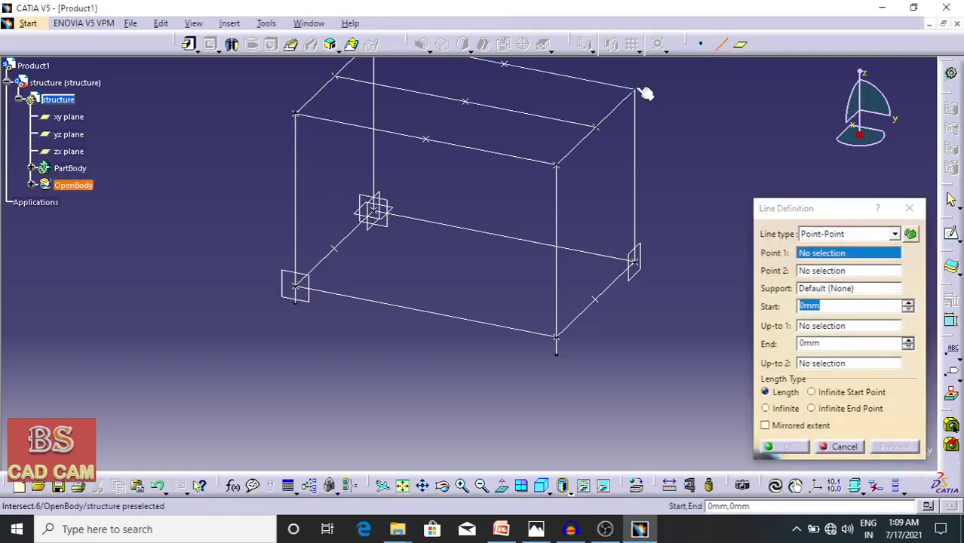
pyautogui.click(635, 89)
pyautogui.click(635, 264)
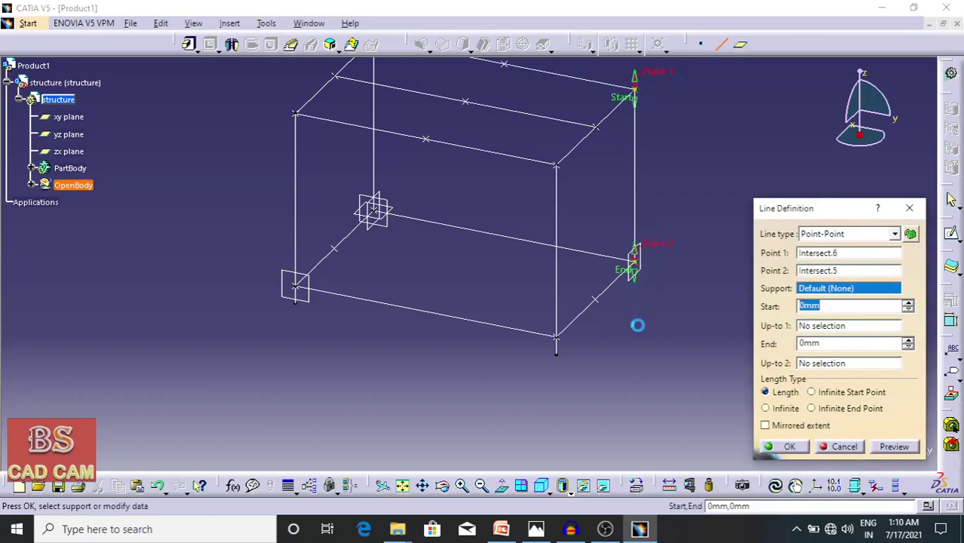
pyautogui.click(809, 343)
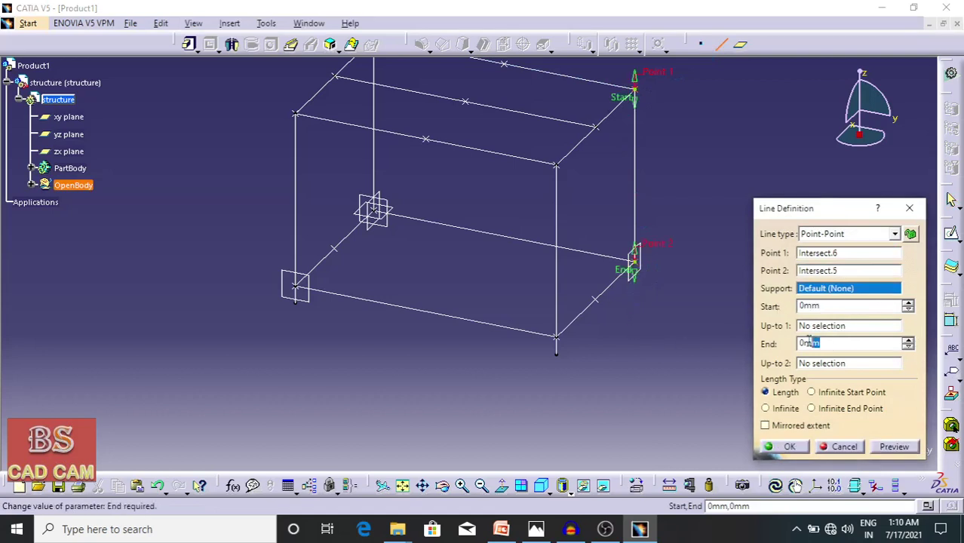
pyautogui.write('100')
pyautogui.press('Return')
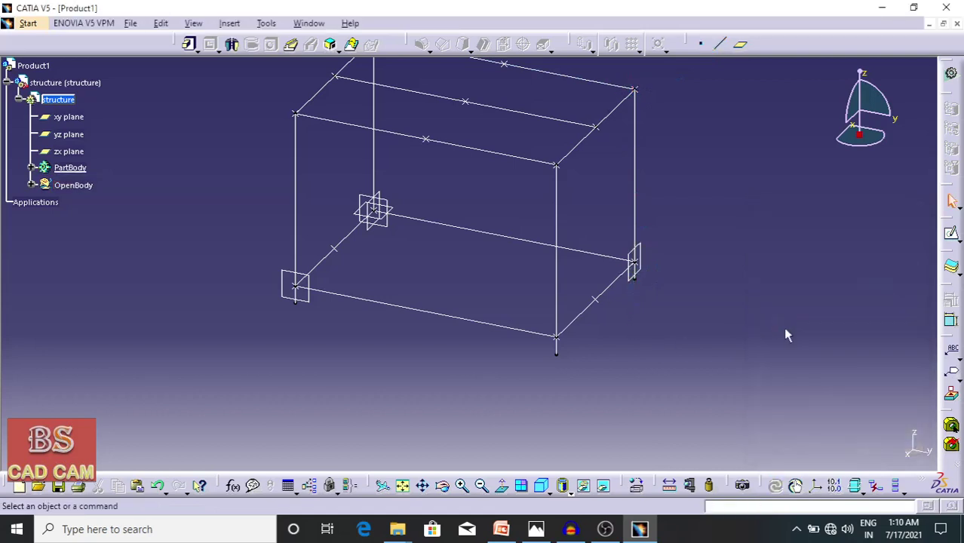
# - Draw a point-to-point line down the rear vertical edge to the origin corner, with a 100 mm end extension
pyautogui.click(721, 44)
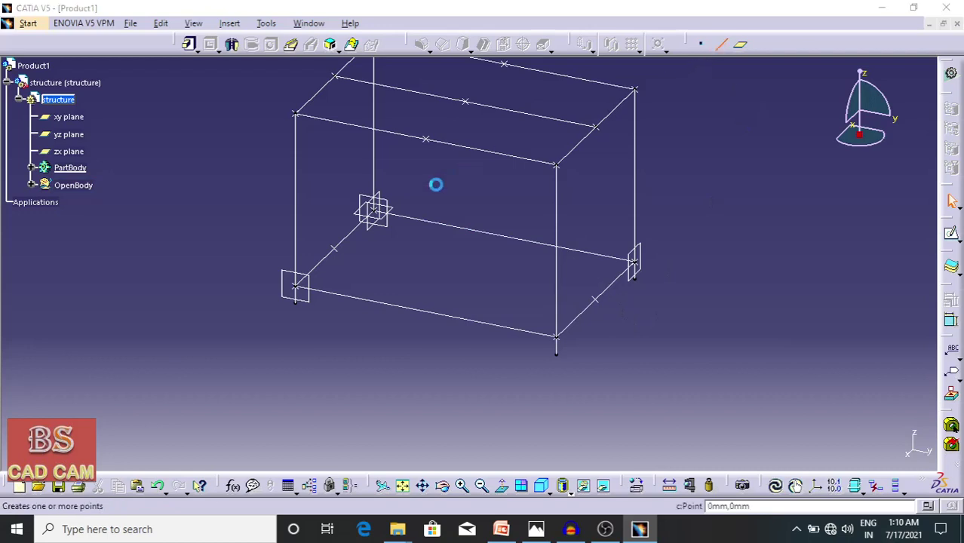
pyautogui.moveTo(437, 183); pyautogui.dragTo(509, 224, button='middle')
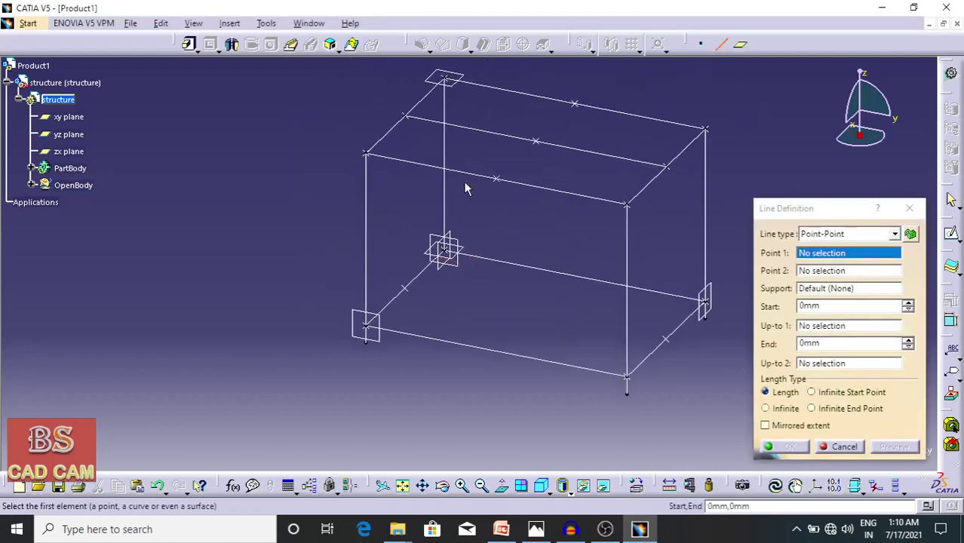
pyautogui.click(445, 77)
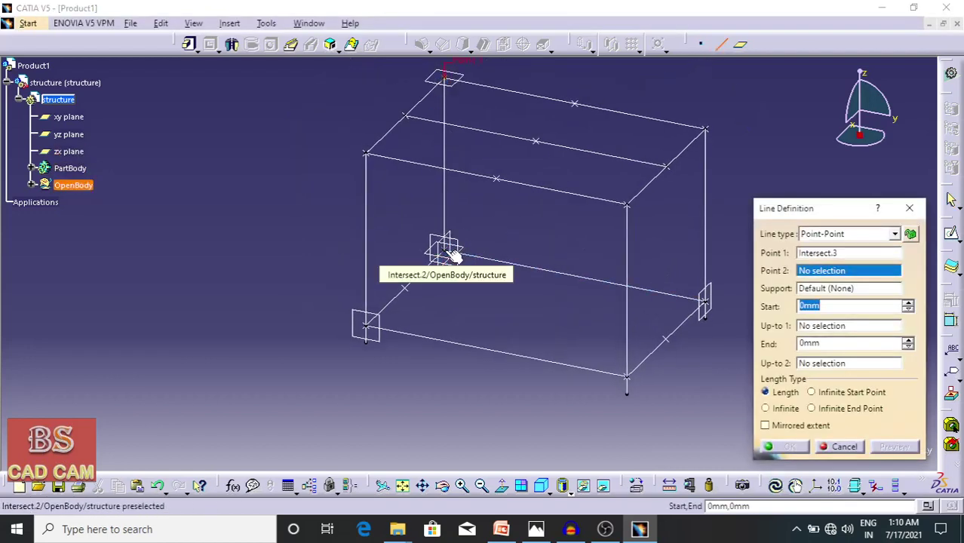
pyautogui.click(447, 249)
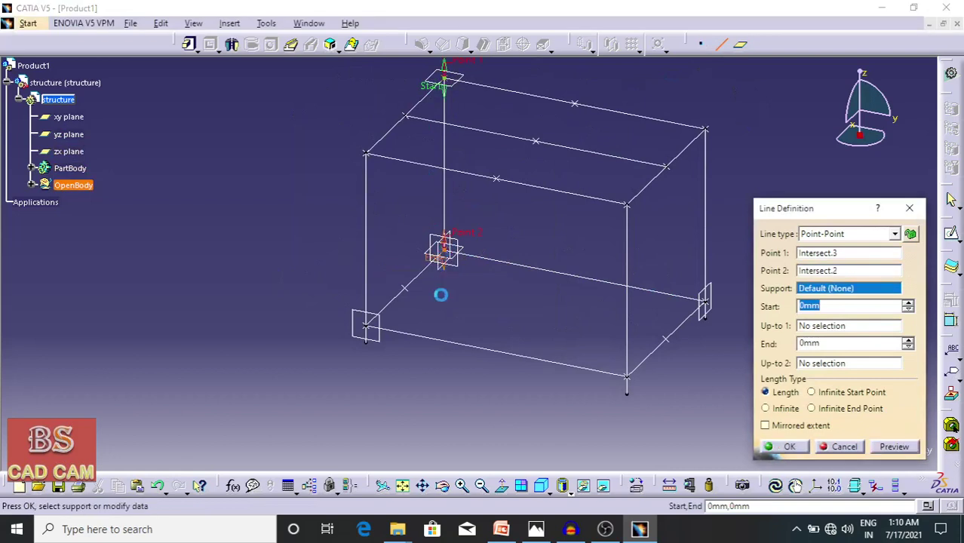
pyautogui.click(817, 343)
pyautogui.write('100')
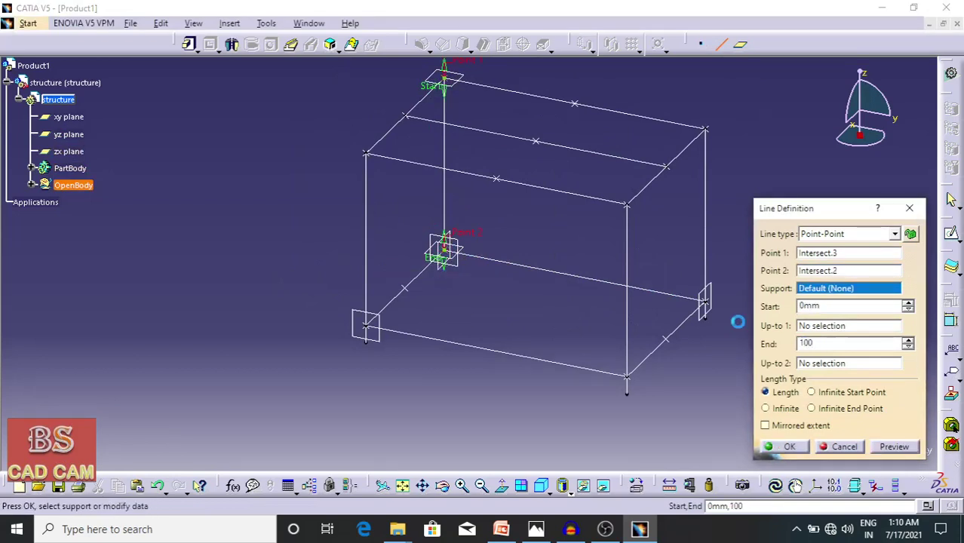
pyautogui.press('Return')
# - Draw two point-to-point lines across the upper face, joining the middle point of each long edge to the center point
pyautogui.moveTo(771, 317); pyautogui.dragTo(695, 332, button='middle')
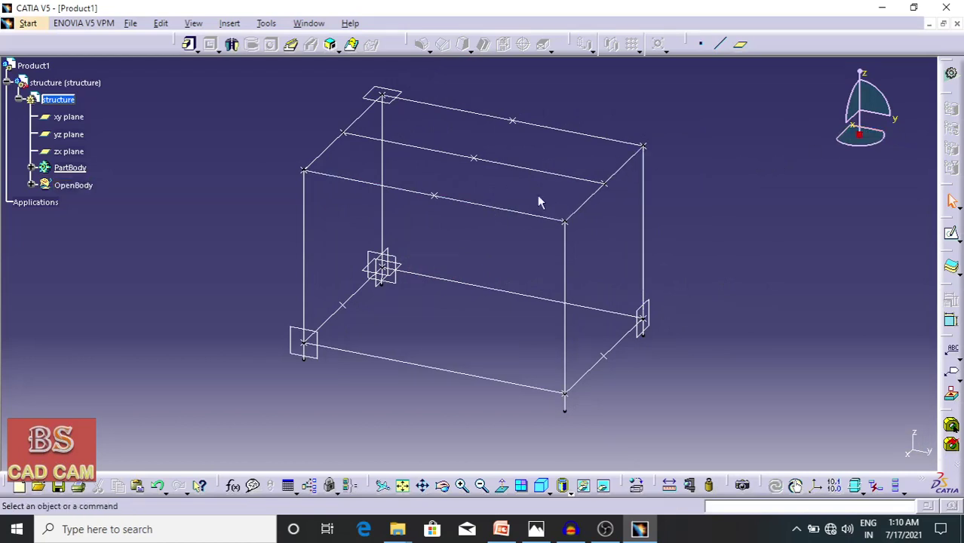
pyautogui.click(722, 45)
pyautogui.click(513, 119)
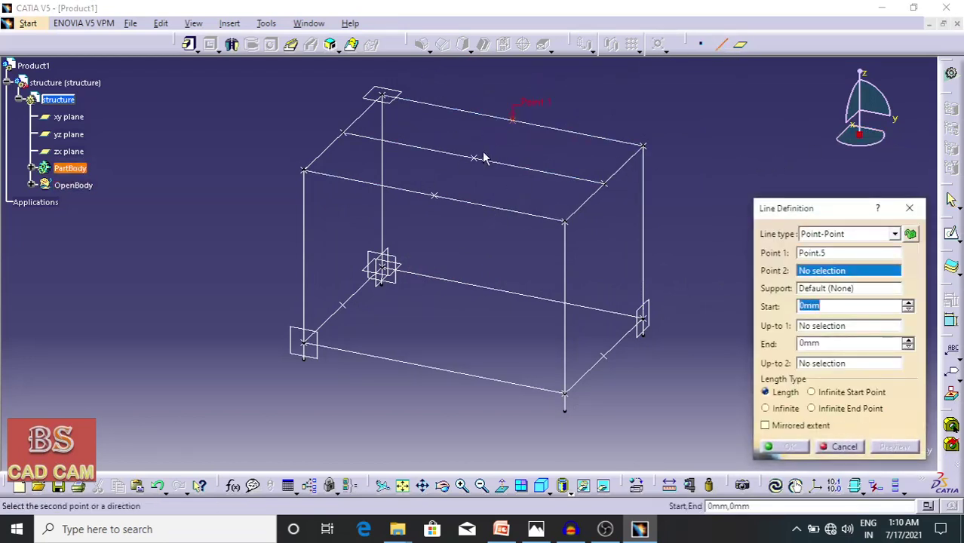
pyautogui.click(485, 166)
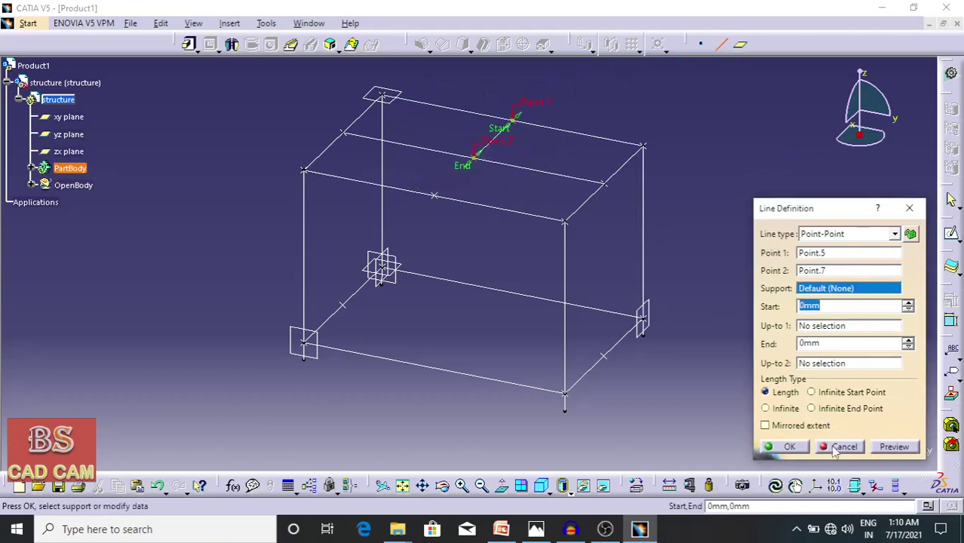
pyautogui.click(789, 447)
pyautogui.click(721, 45)
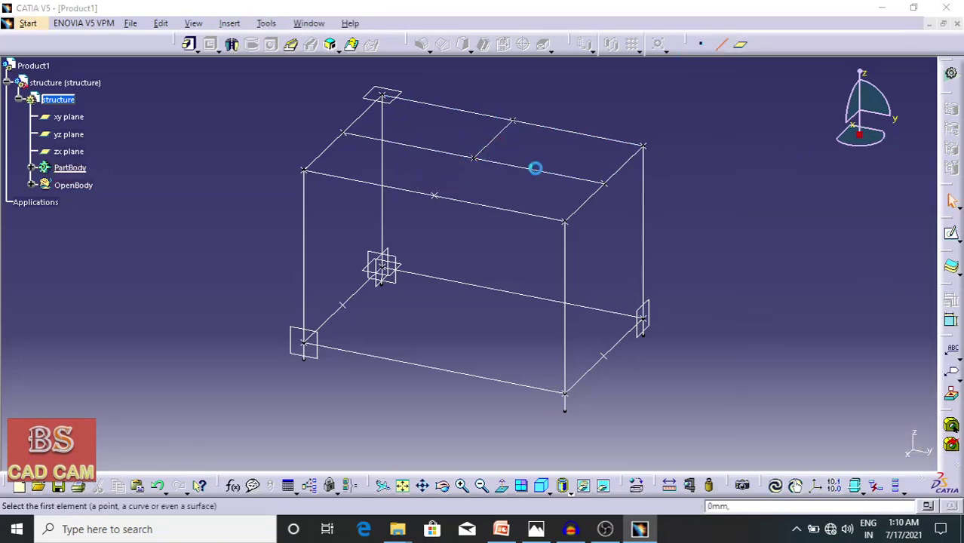
pyautogui.click(484, 163)
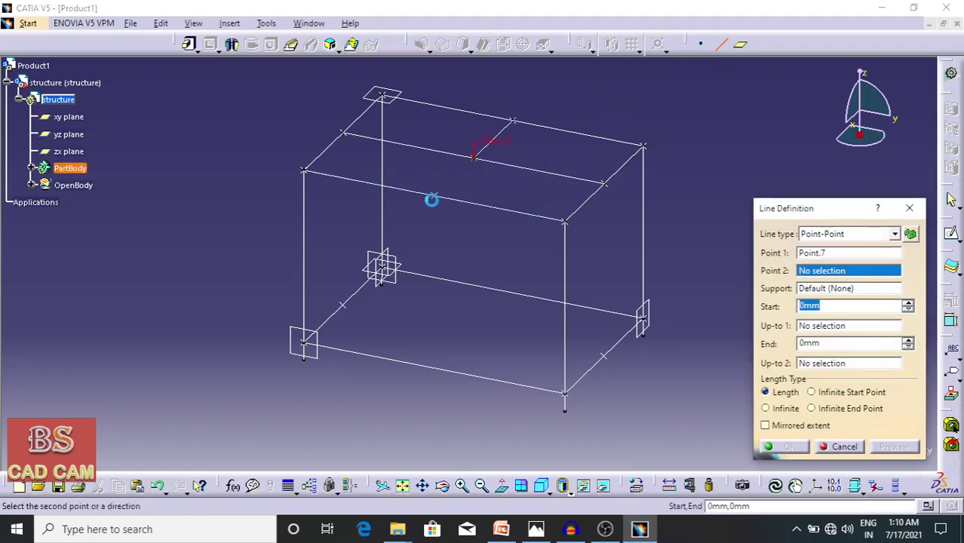
pyautogui.click(444, 200)
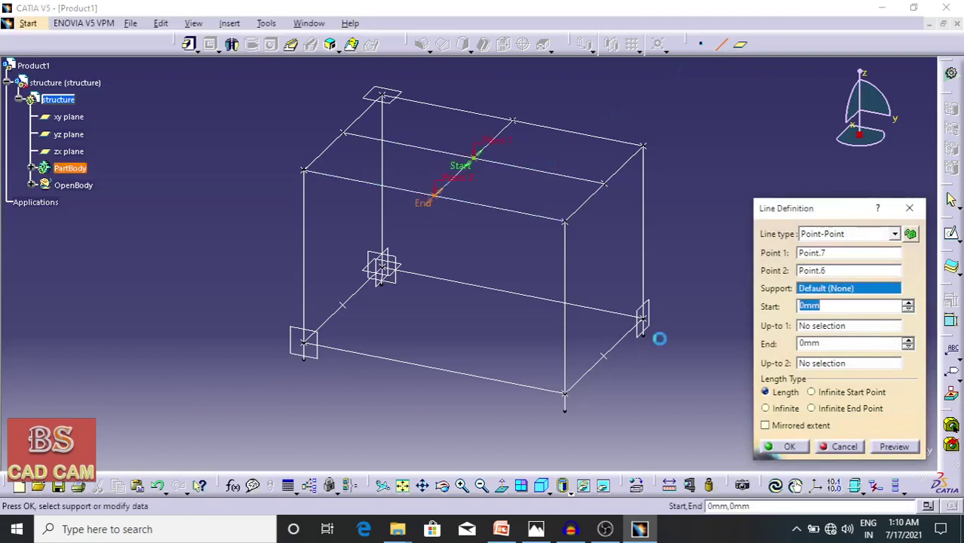
pyautogui.click(793, 447)
# - Draw a point-to-point line connecting the middle points of the two short lower edges
pyautogui.click(721, 44)
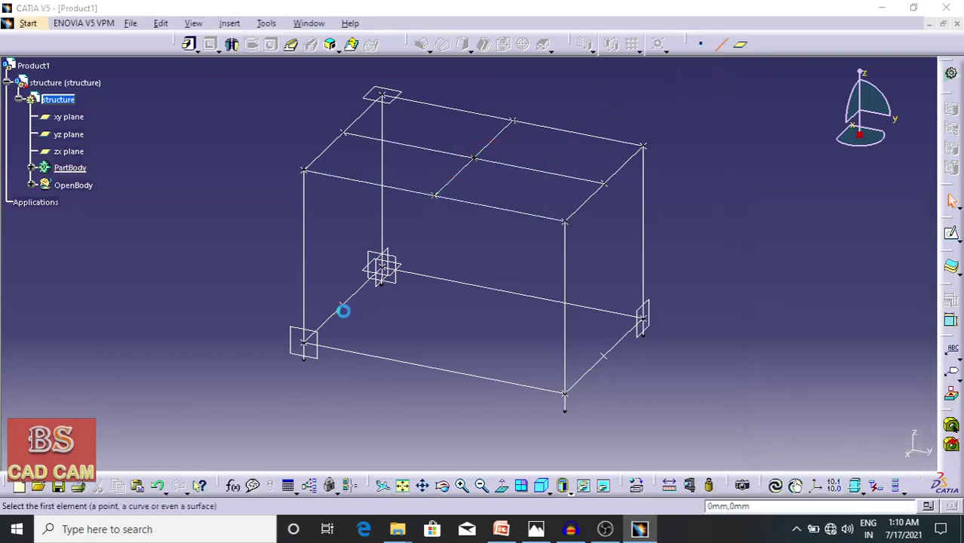
pyautogui.click(344, 305)
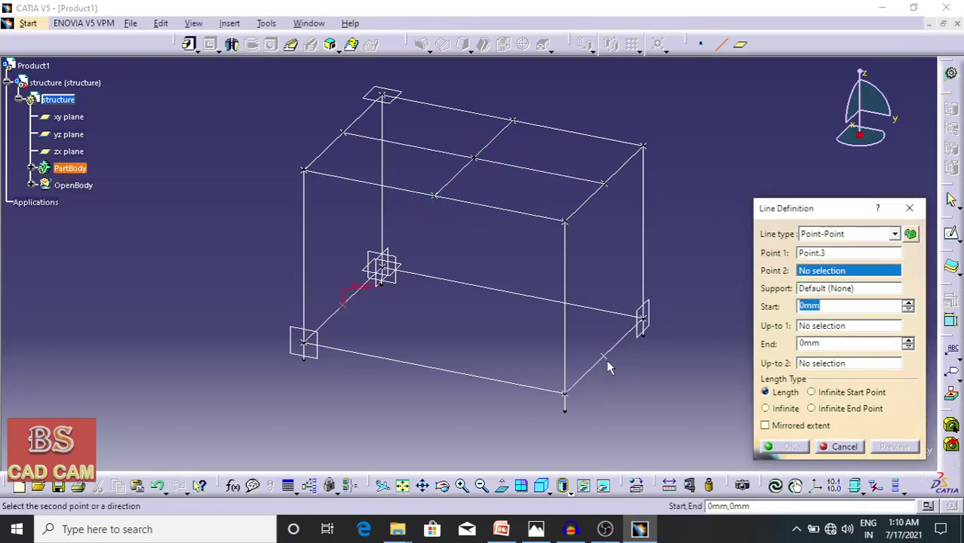
pyautogui.click(604, 356)
pyautogui.click(790, 447)
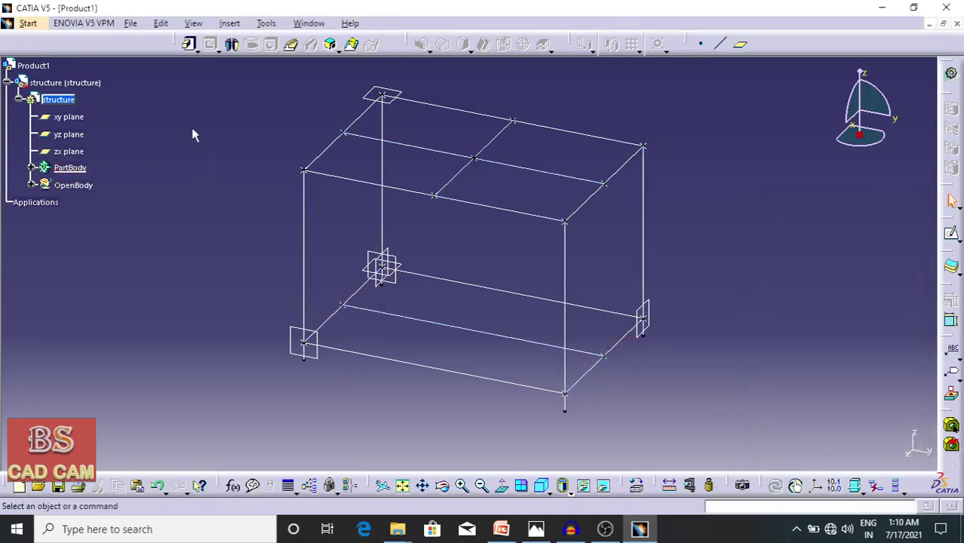
# - Collapse the structure part, activate the top-level Product1 and start a Shape of type Select support
pyautogui.click(6, 81)
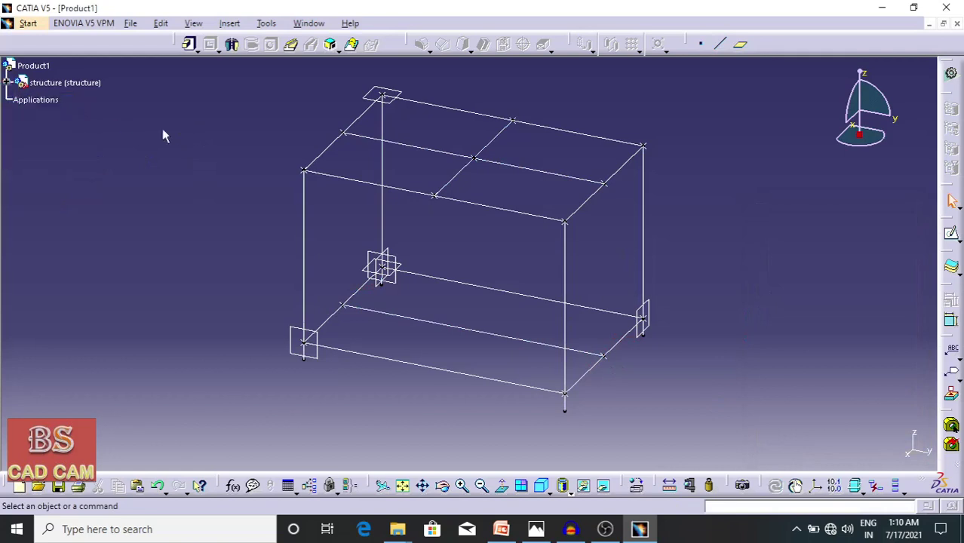
pyautogui.doubleClick(37, 66)
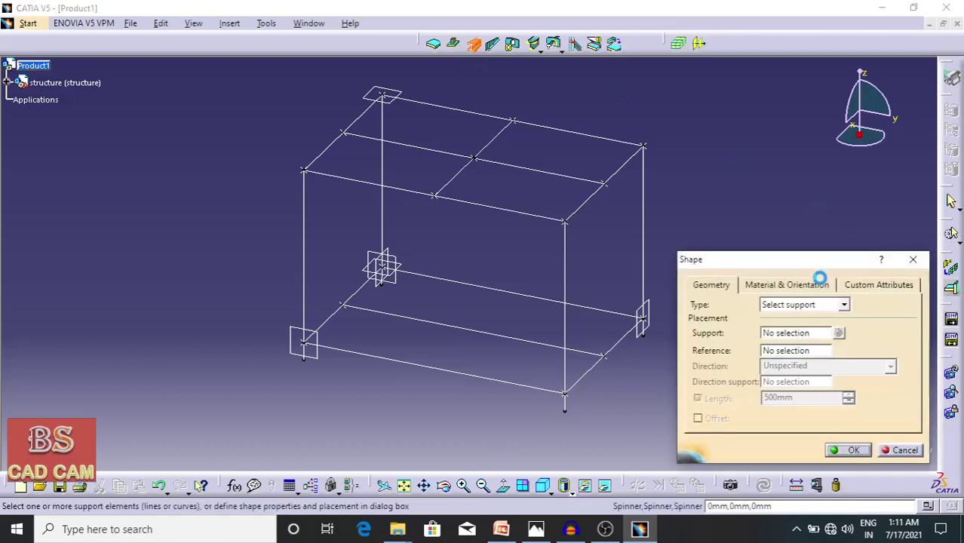
pyautogui.click(805, 306)
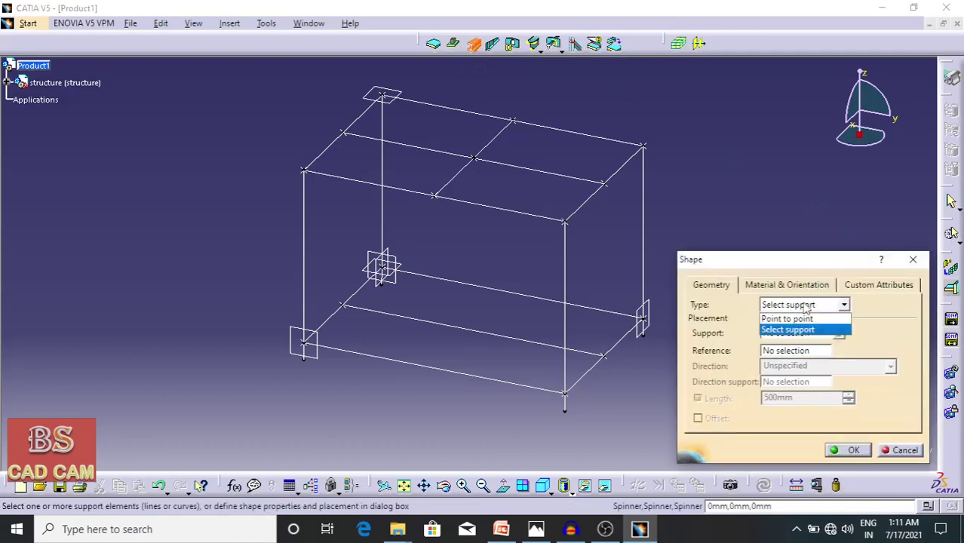
pyautogui.click(779, 309)
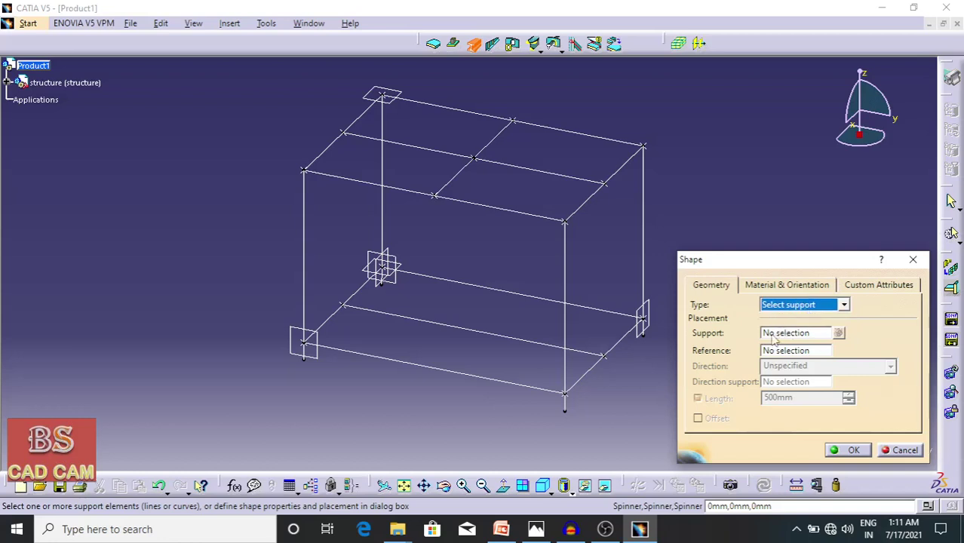
# - Set the shape to the SQUA_2x2x0.1875 section in A42 steel and confirm the settings
pyautogui.click(781, 284)
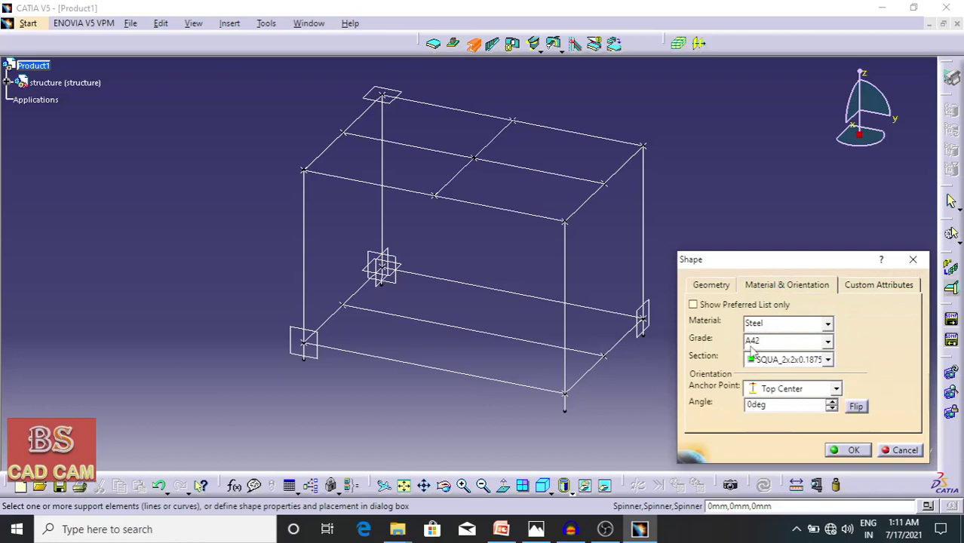
pyautogui.click(772, 345)
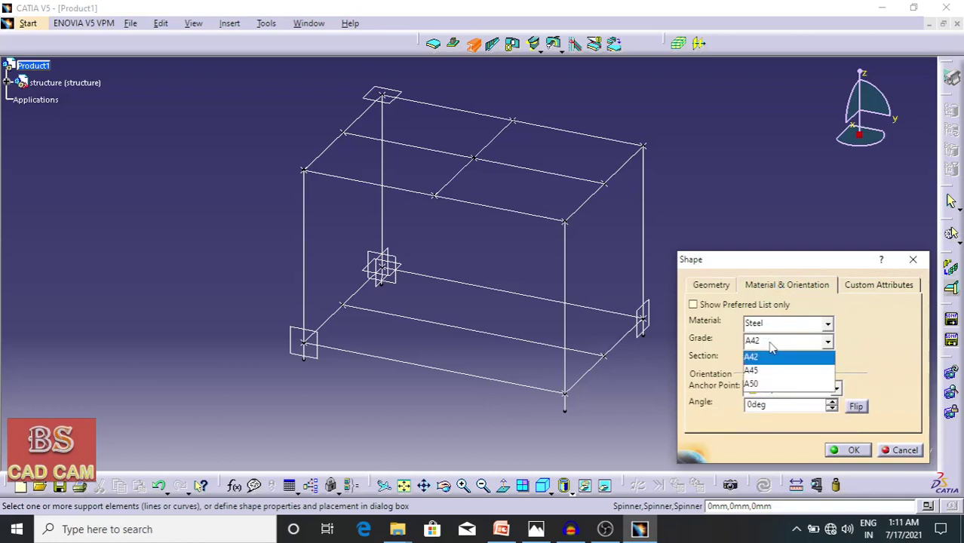
pyautogui.click(770, 345)
pyautogui.click(772, 362)
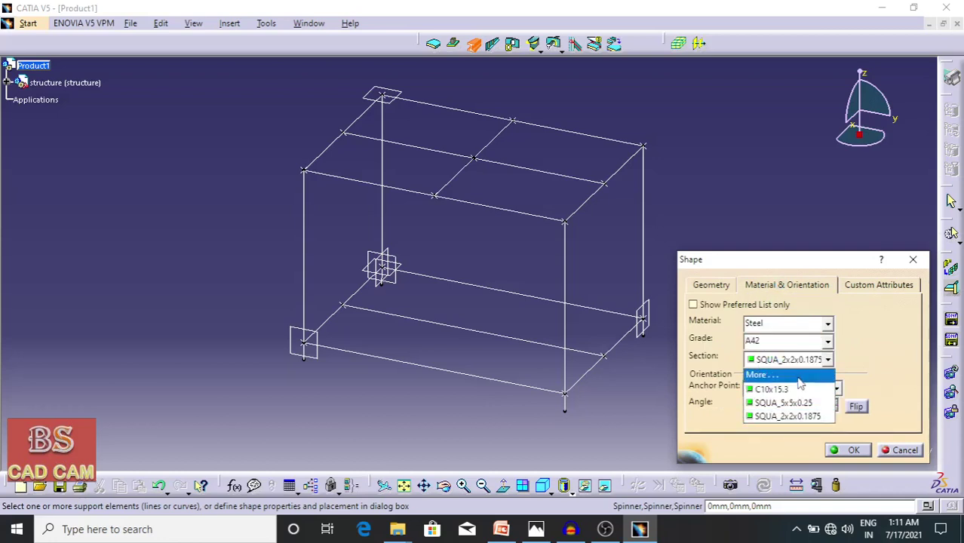
pyautogui.click(802, 417)
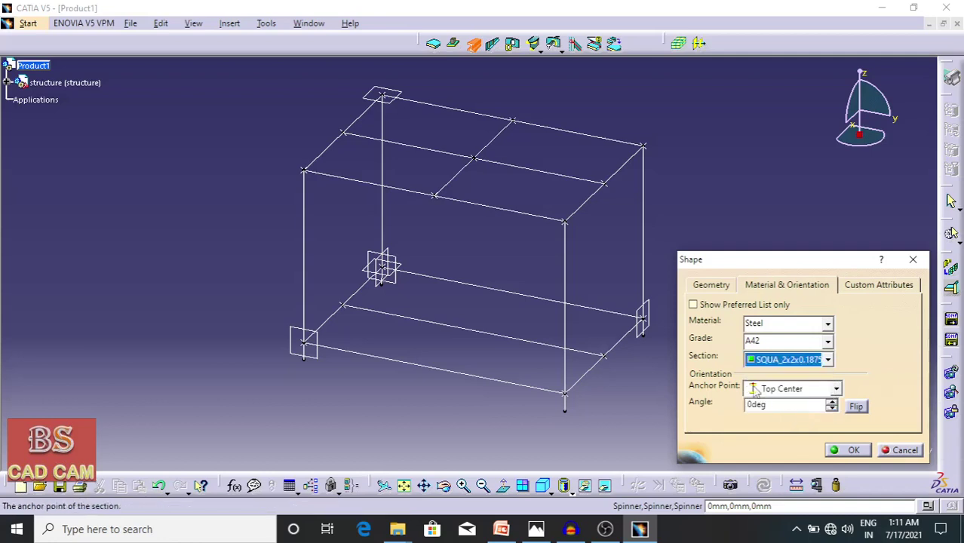
pyautogui.click(855, 451)
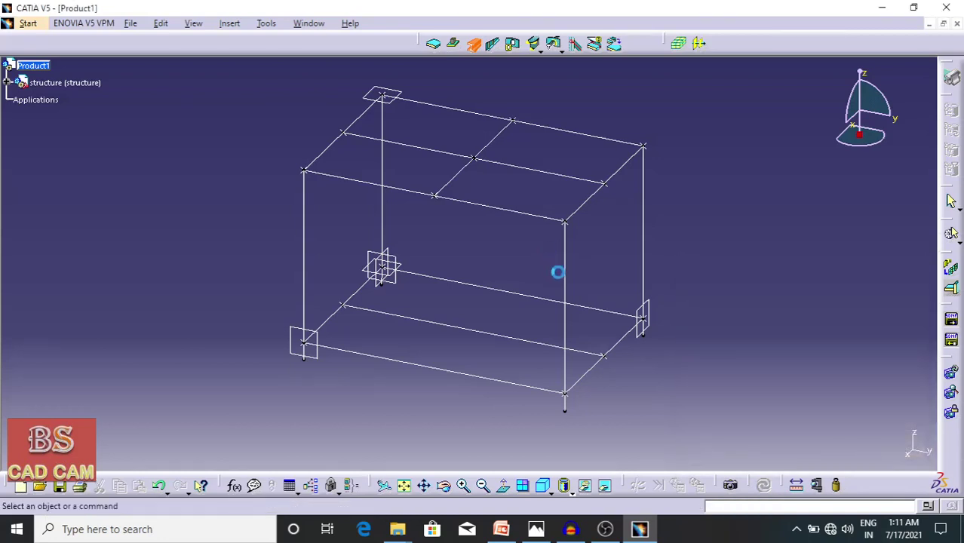
# - Place a square tube shape along the front long upper edge, moving its anchor point so the section sits inside the frame
pyautogui.click(469, 48)
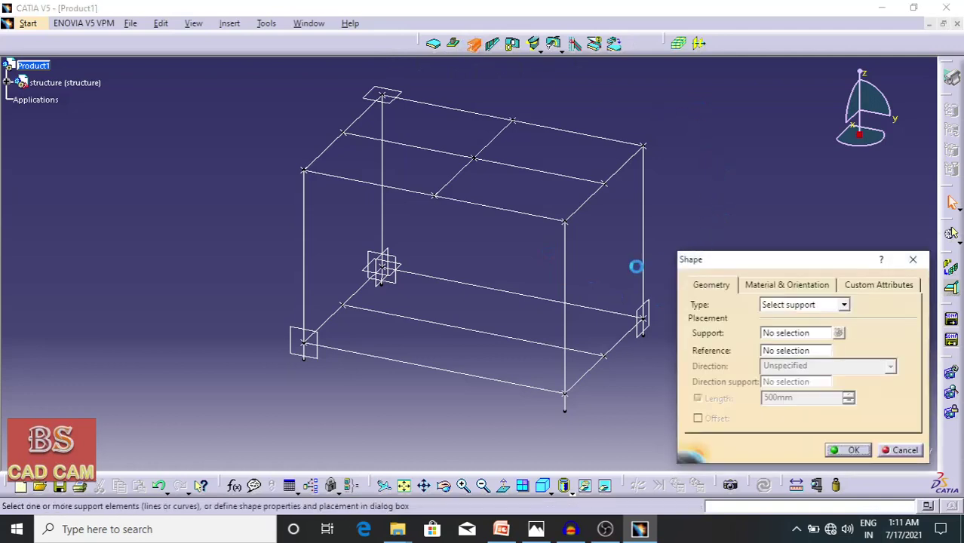
pyautogui.click(476, 205)
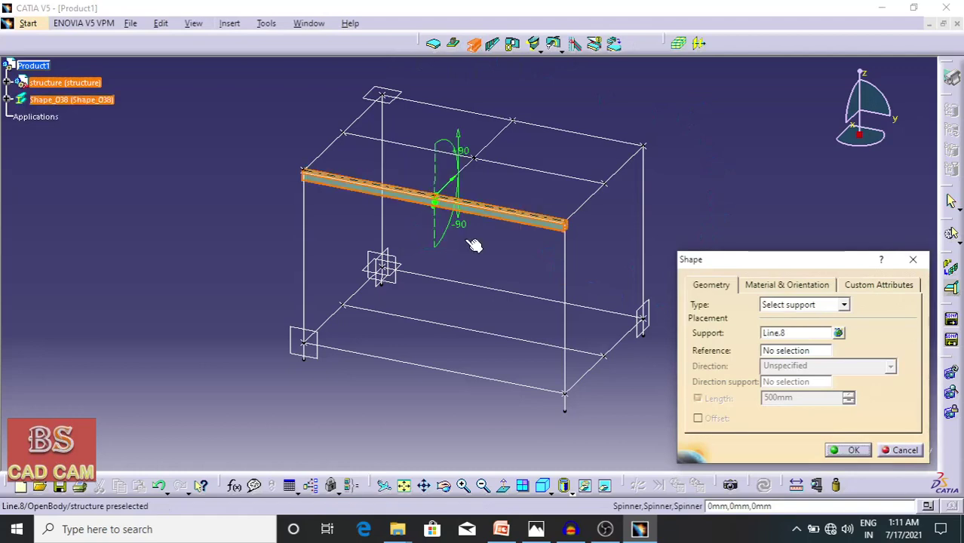
pyautogui.moveTo(445, 249); pyautogui.dragTo(277, 133, button='middle')
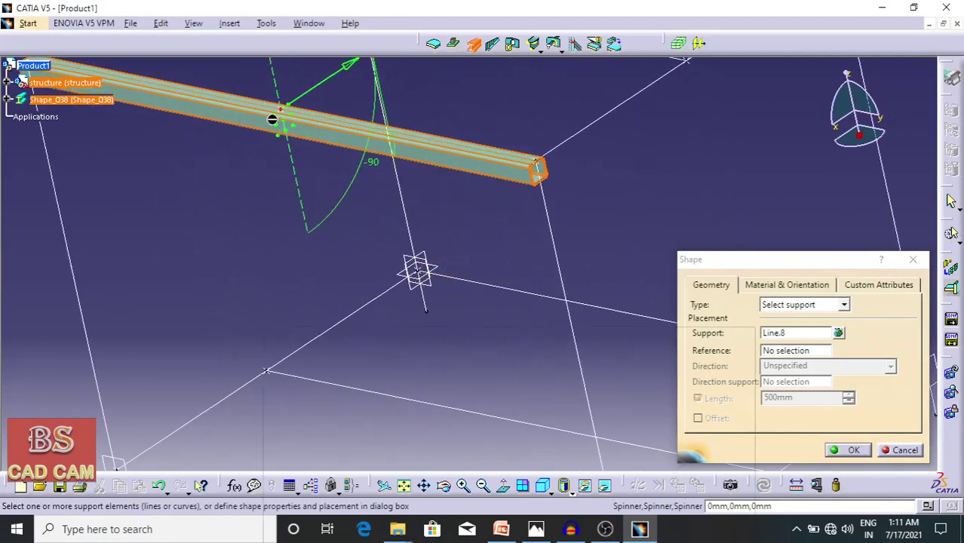
pyautogui.click(273, 118)
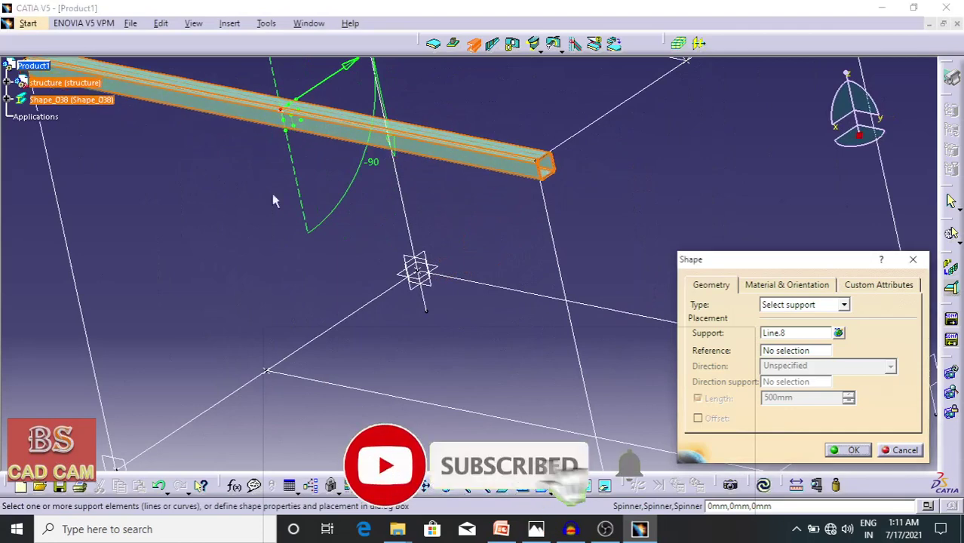
pyautogui.click(848, 449)
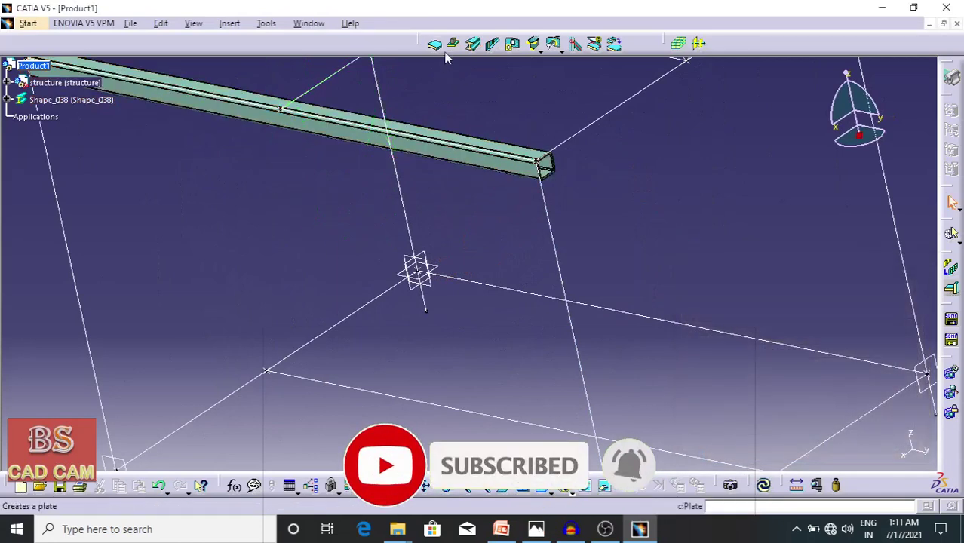
# - Place a square tube along the adjoining short upper edge, with its anchor point set so the section lies inside the frame
pyautogui.click(473, 43)
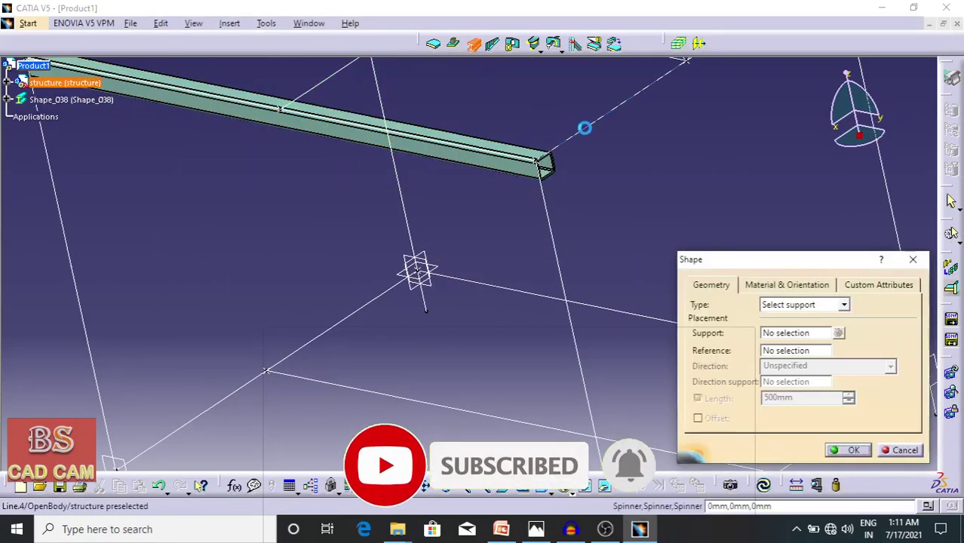
pyautogui.click(586, 129)
pyautogui.moveTo(639, 186); pyautogui.dragTo(617, 241, button='middle')
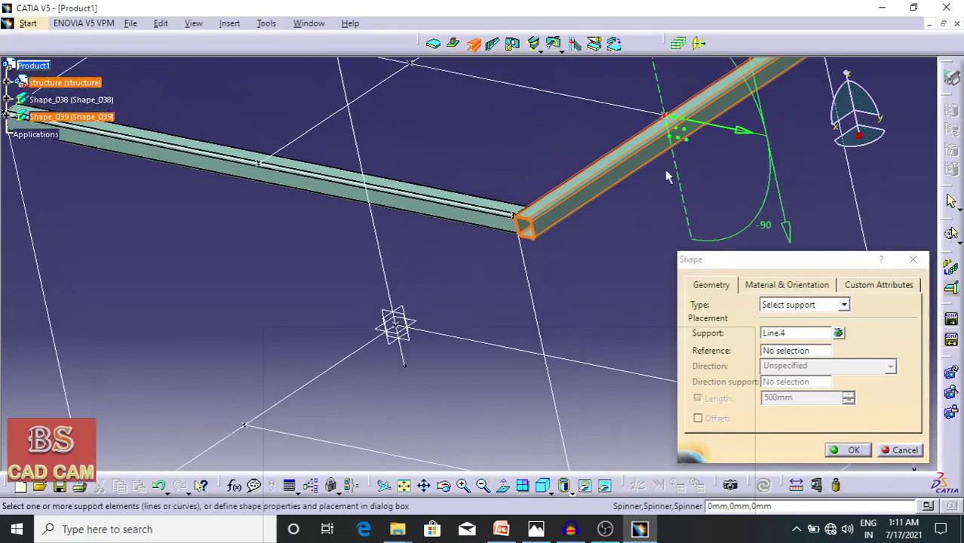
pyautogui.click(677, 123)
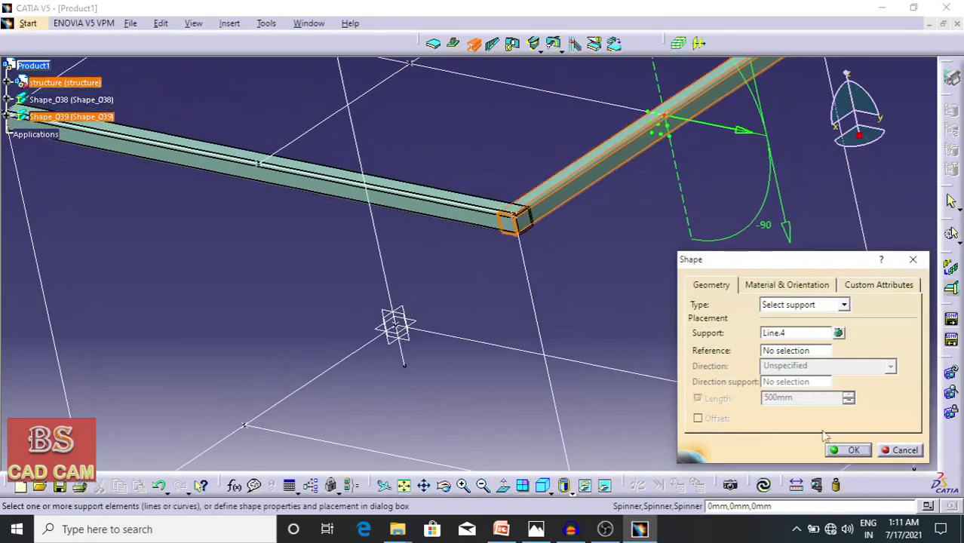
pyautogui.click(851, 450)
# - Place square tubes along the rear long upper edge and the remaining short upper edge, both with the section inside the frame
pyautogui.moveTo(661, 254); pyautogui.dragTo(668, 476, button='middle')
pyautogui.click(472, 43)
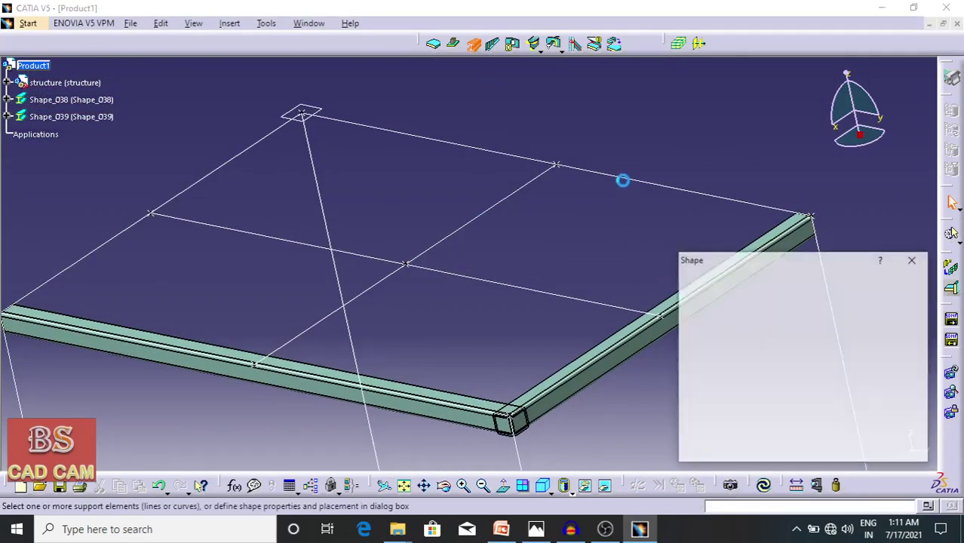
pyautogui.click(563, 181)
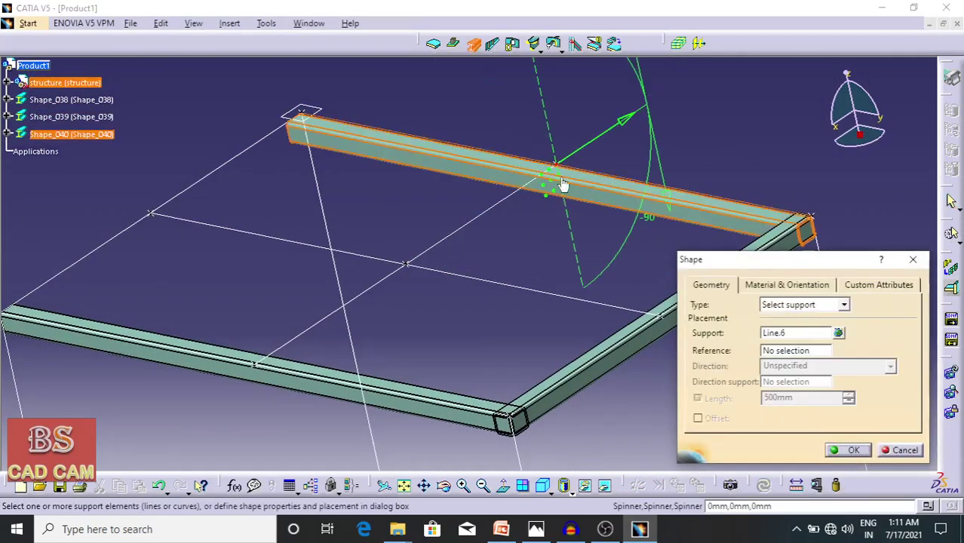
pyautogui.click(850, 451)
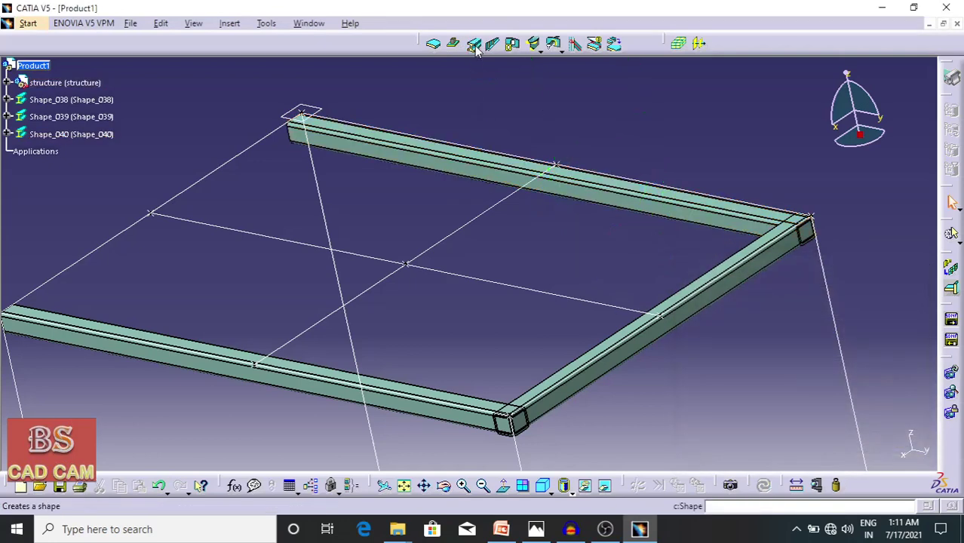
pyautogui.click(229, 181)
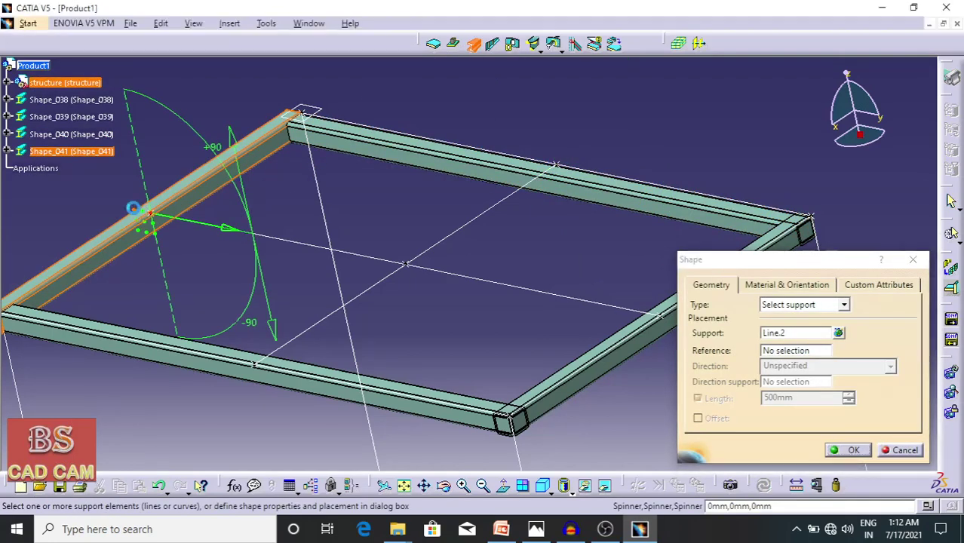
pyautogui.click(854, 451)
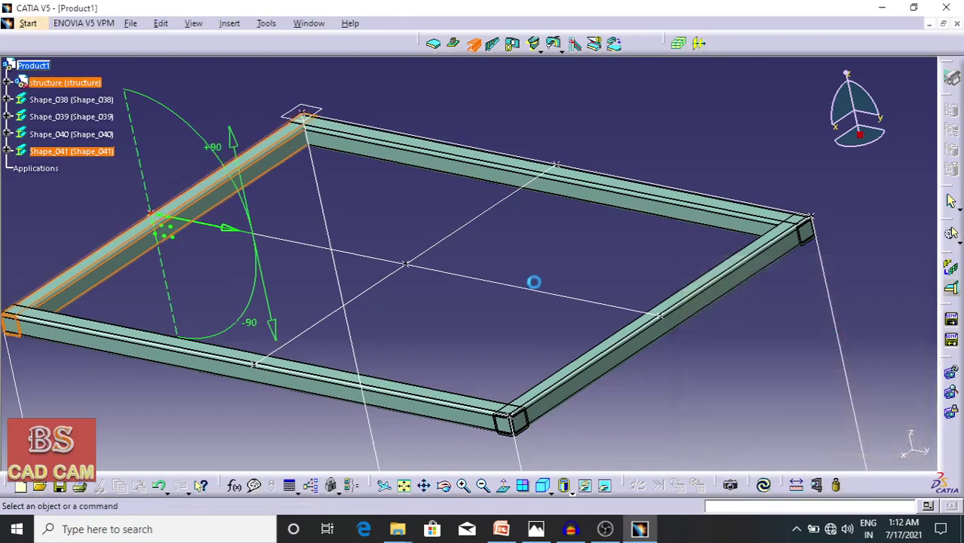
# - Place a square tube along the lengthwise middle line of the upper frame, with its section centered on the line
pyautogui.moveTo(547, 282); pyautogui.dragTo(603, 256, button='middle')
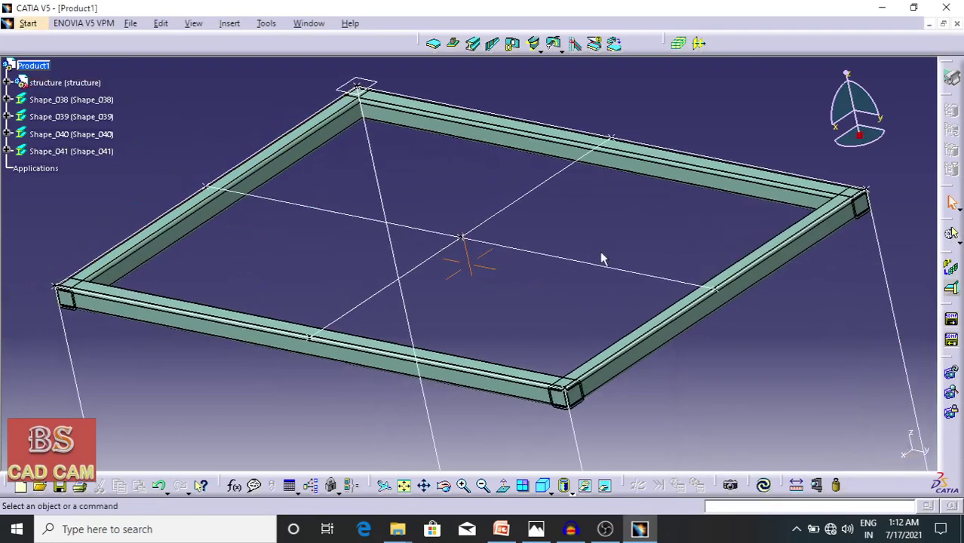
pyautogui.click(472, 44)
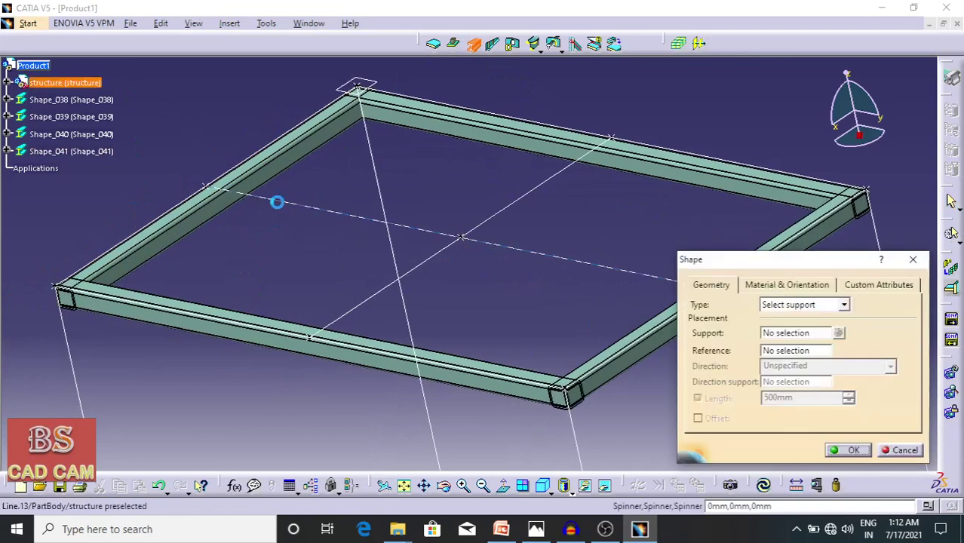
pyautogui.click(288, 206)
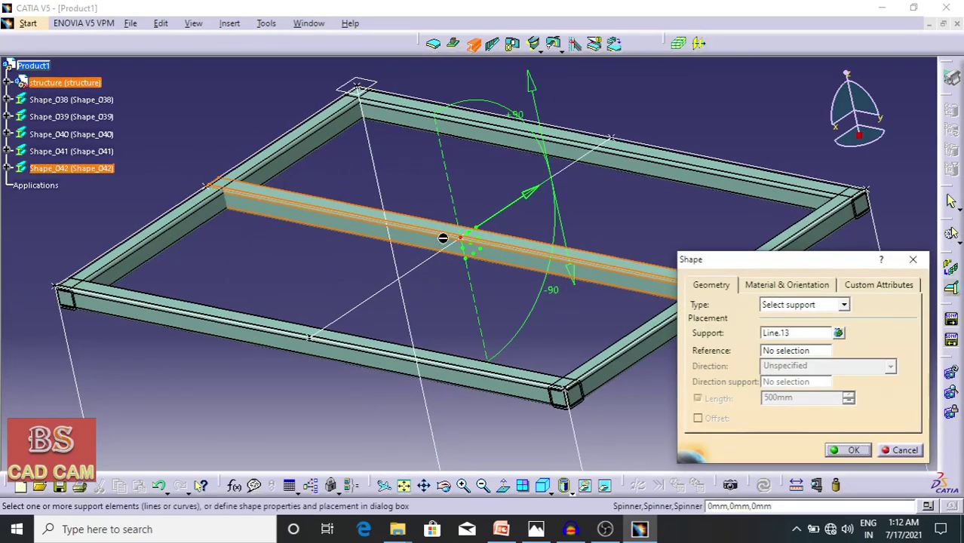
pyautogui.click(468, 240)
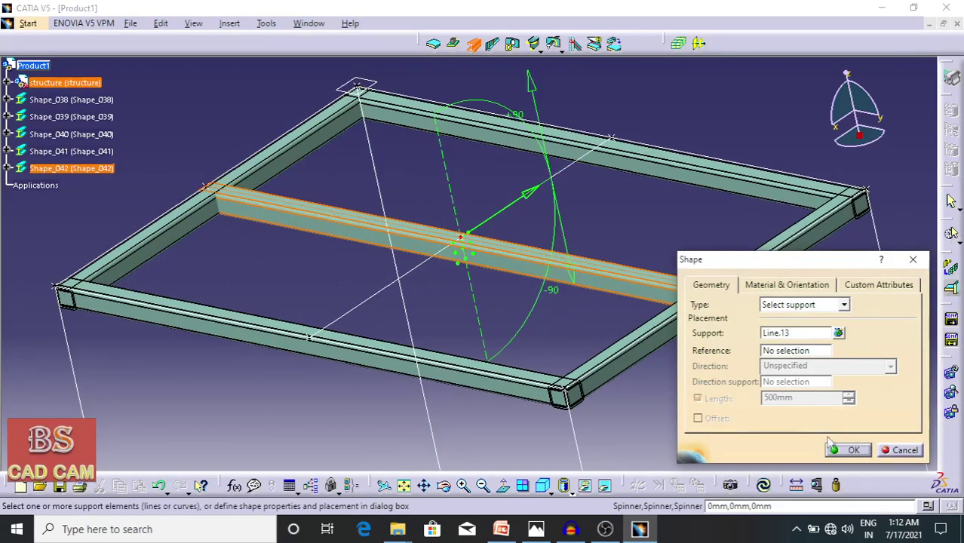
pyautogui.click(854, 451)
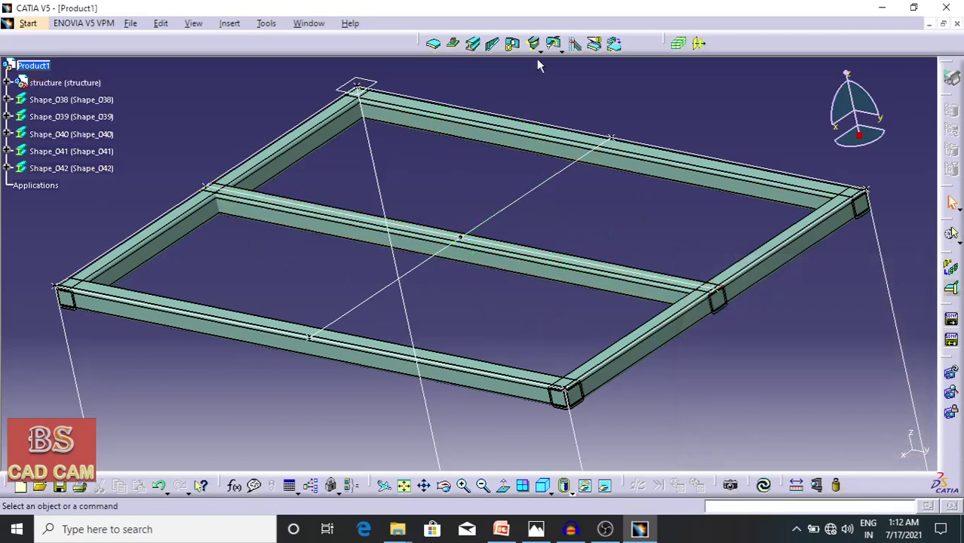
pyautogui.click(473, 43)
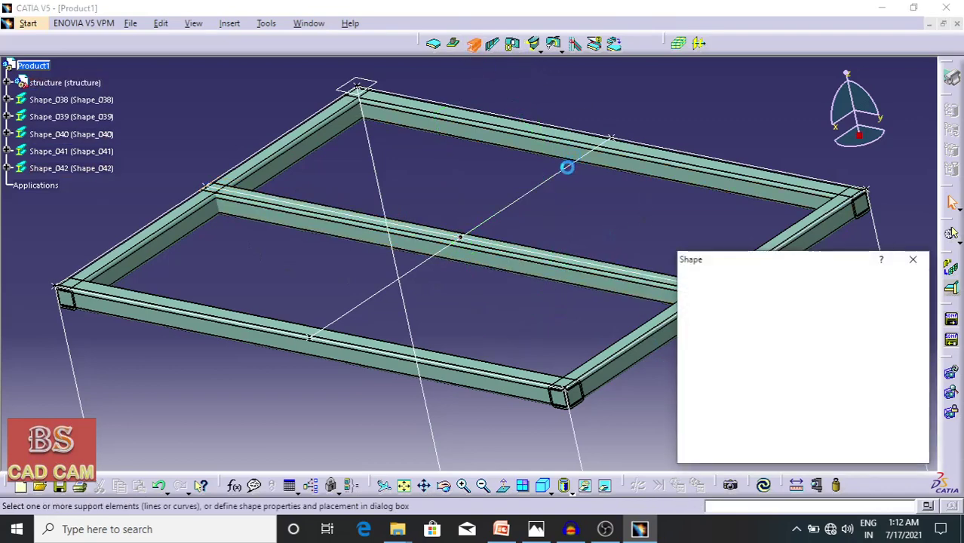
pyautogui.click(566, 166)
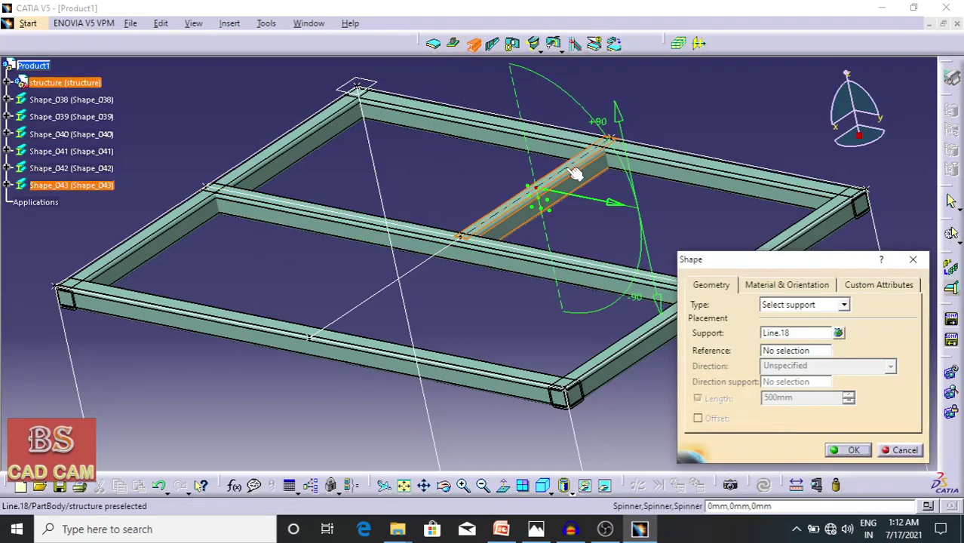
pyautogui.click(919, 261)
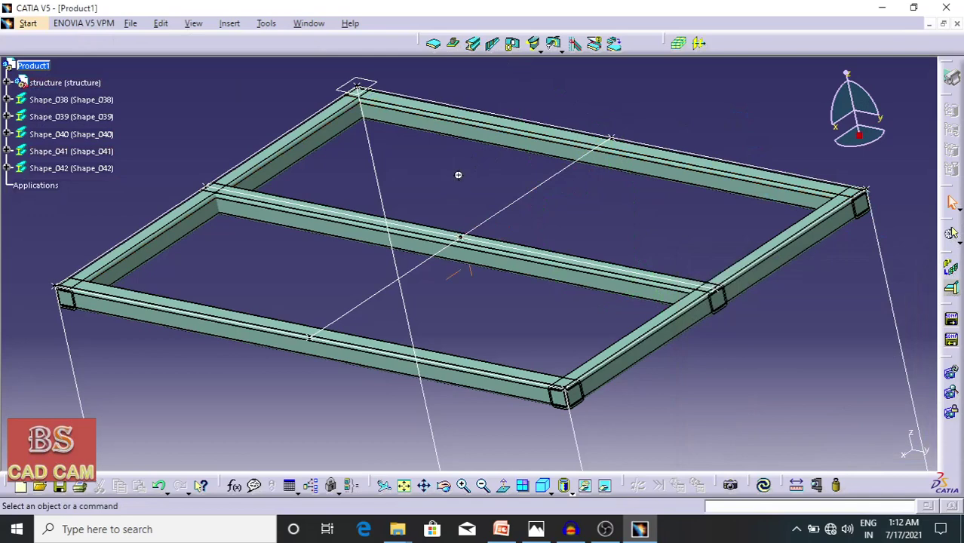
pyautogui.moveTo(451, 176); pyautogui.dragTo(534, 136, button='middle')
pyautogui.click(474, 43)
pyautogui.moveTo(512, 184); pyautogui.dragTo(597, 121, button='middle')
pyautogui.click(237, 251)
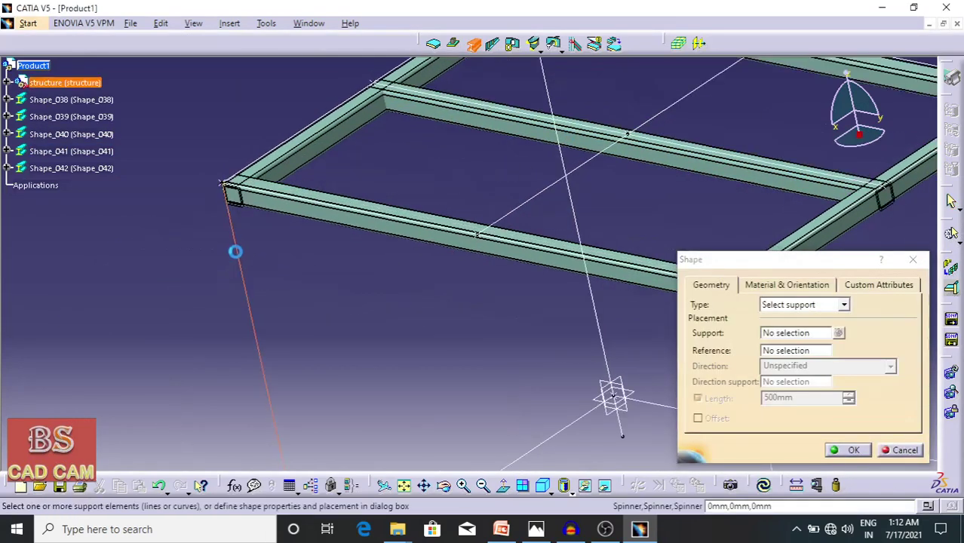
pyautogui.moveTo(353, 294); pyautogui.dragTo(425, 230, button='middle')
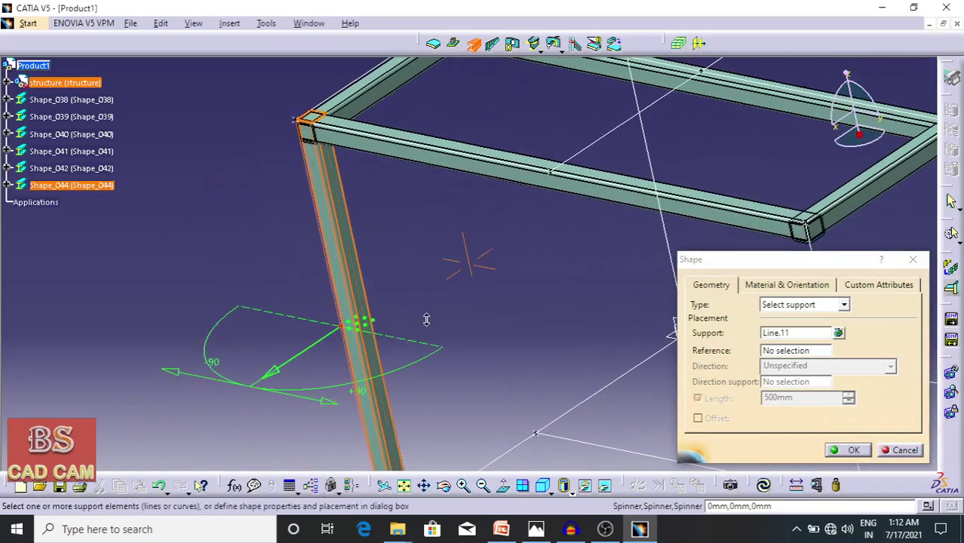
pyautogui.keyDown('ctrl'); pyautogui.moveTo(427, 319); pyautogui.dragTo(447, 345, button='middle'); pyautogui.keyUp('ctrl')
pyautogui.click(914, 260)
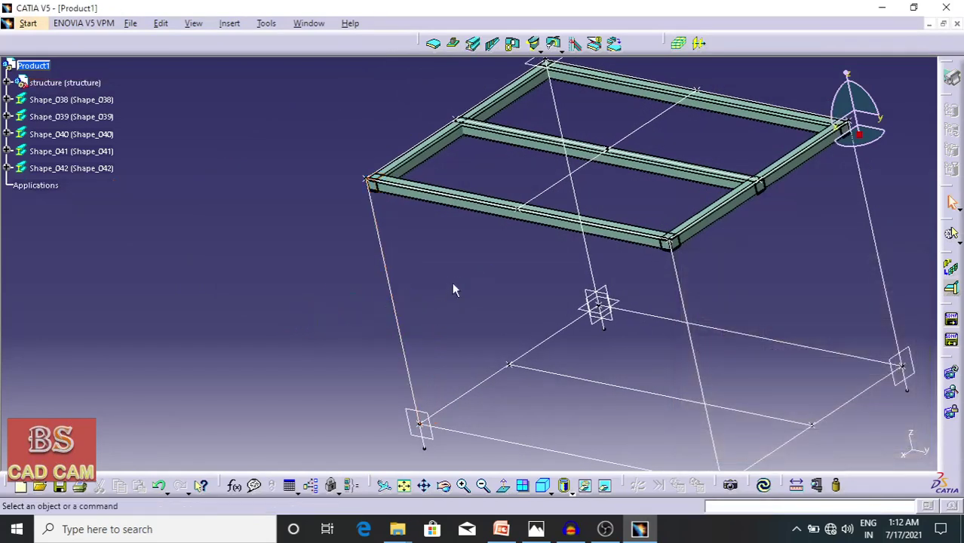
# - Place a square tube leg along the extended vertical line at one end of the front long upper edge
pyautogui.click(473, 45)
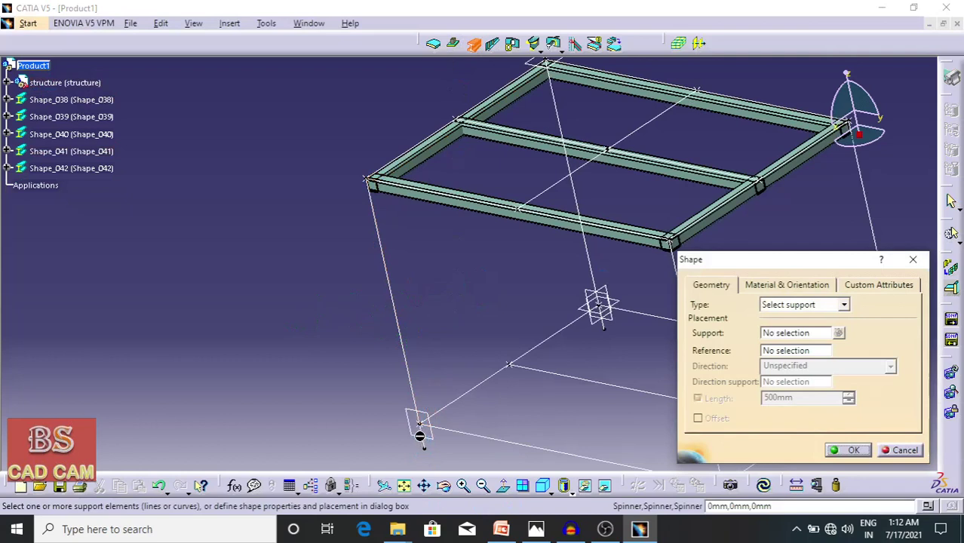
pyautogui.click(421, 435)
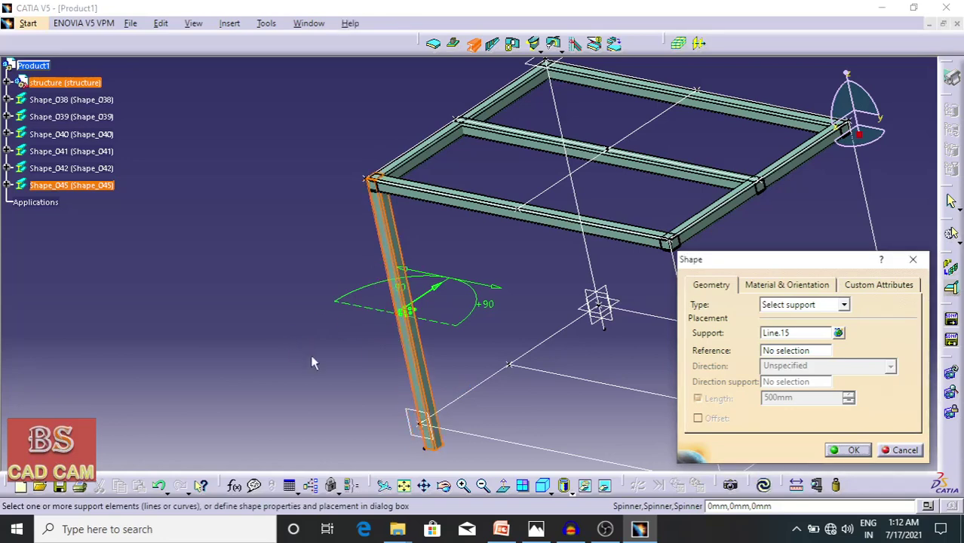
pyautogui.moveTo(310, 355); pyautogui.dragTo(178, 284, button='middle')
pyautogui.click(847, 452)
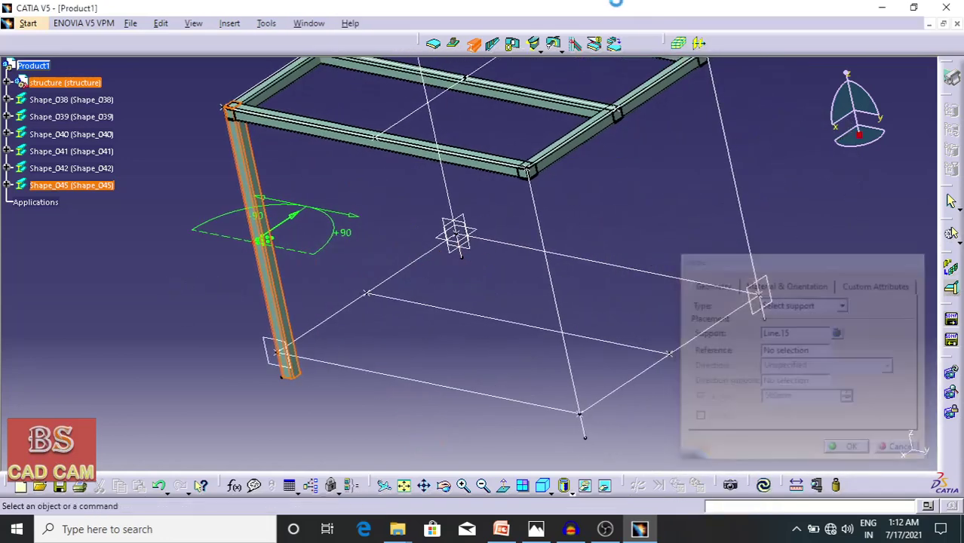
# - Place a square tube leg along the extended vertical line at the other end of the front long upper edge, with its section inside the frame
pyautogui.click(473, 45)
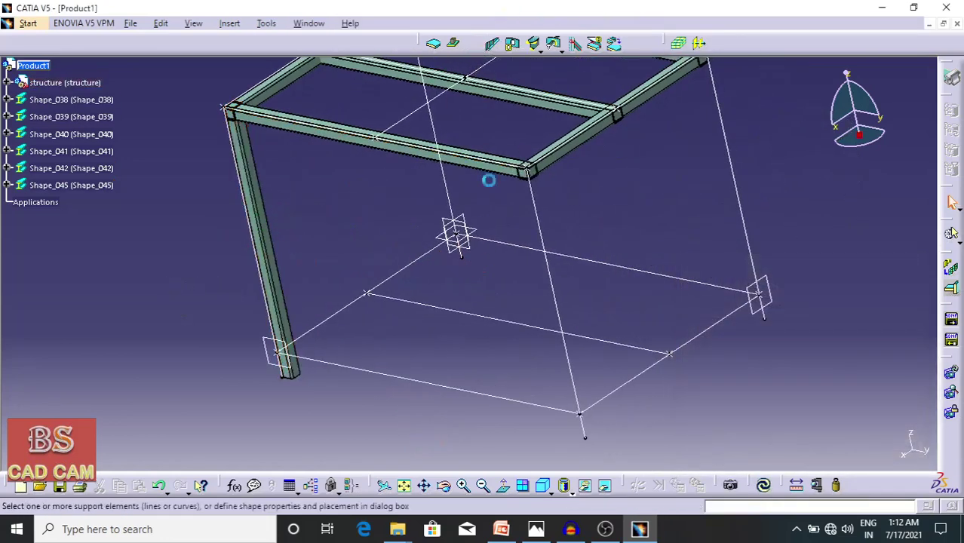
pyautogui.click(587, 434)
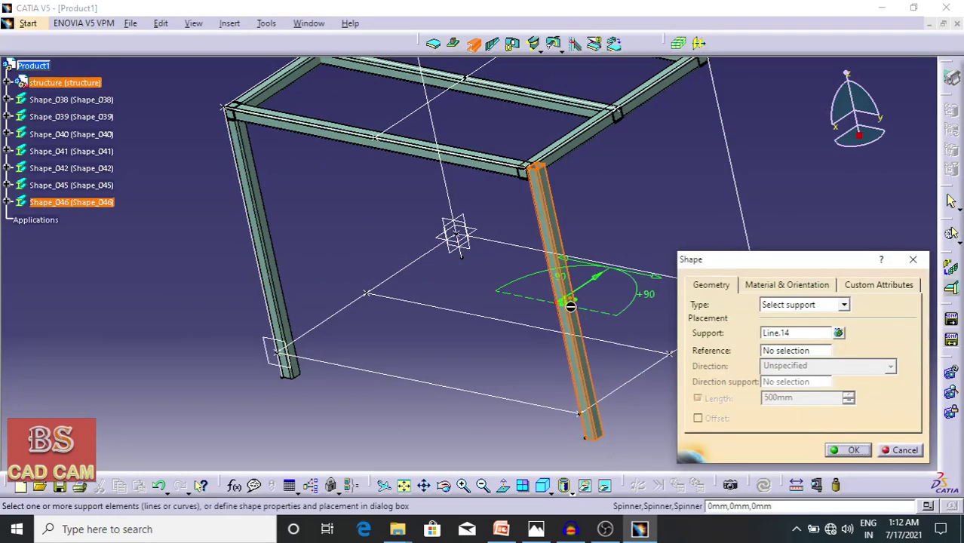
pyautogui.moveTo(570, 305); pyautogui.dragTo(586, 292, button='middle')
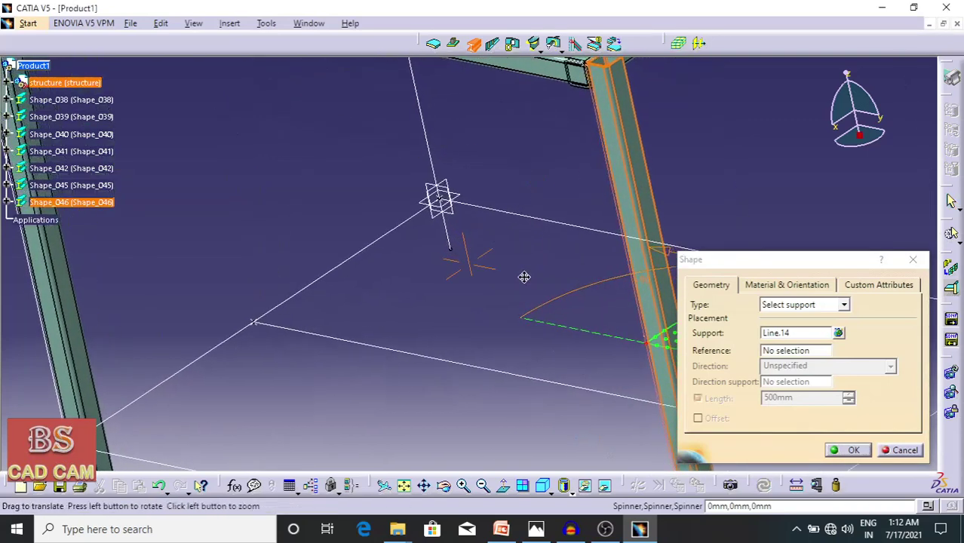
pyautogui.moveTo(523, 276); pyautogui.dragTo(491, 271, button='middle')
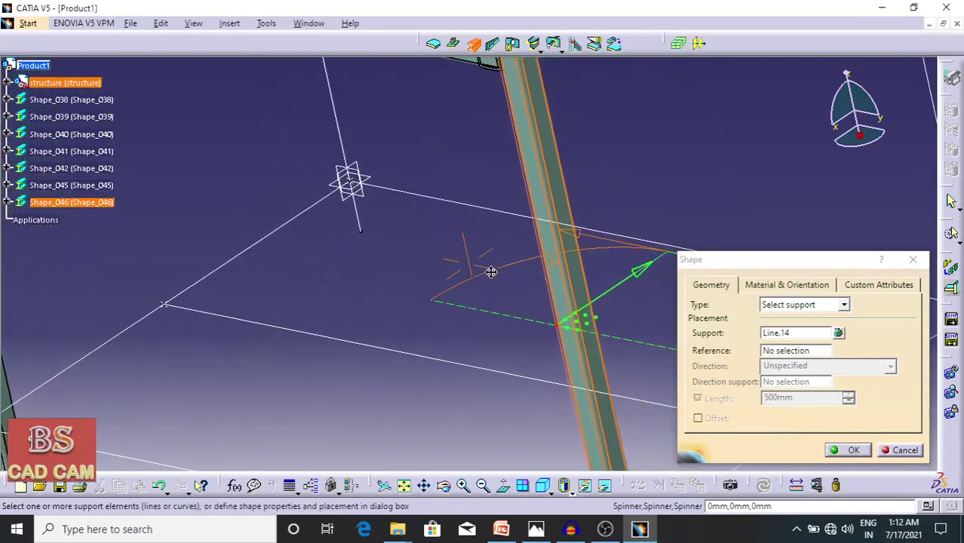
pyautogui.click(576, 334)
pyautogui.click(848, 453)
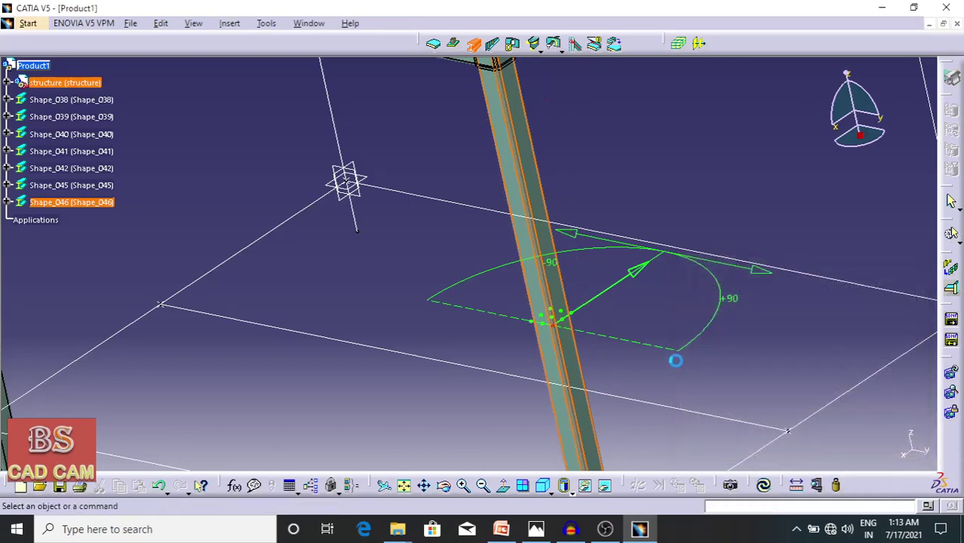
pyautogui.moveTo(677, 359); pyautogui.dragTo(690, 428, button='middle')
pyautogui.moveTo(749, 276); pyautogui.dragTo(658, 391, button='middle')
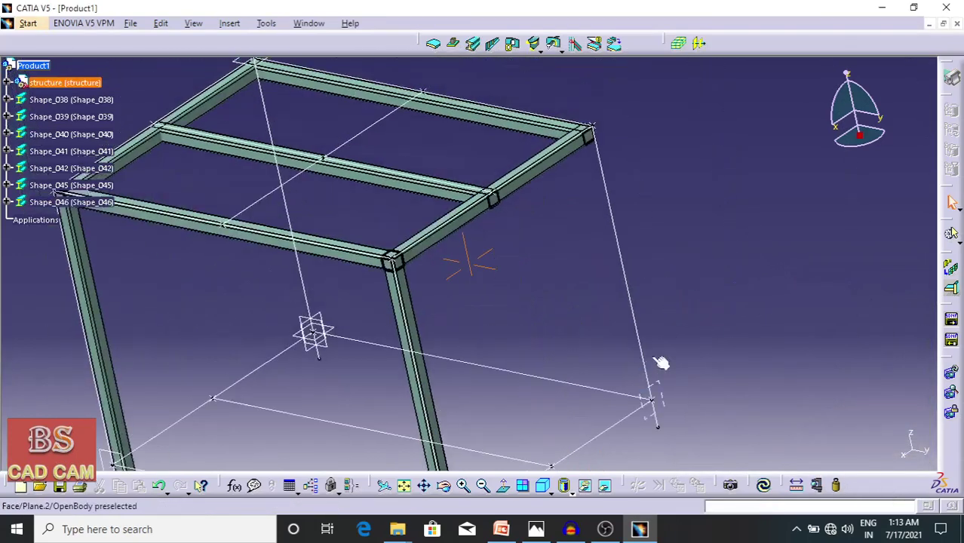
pyautogui.click(473, 43)
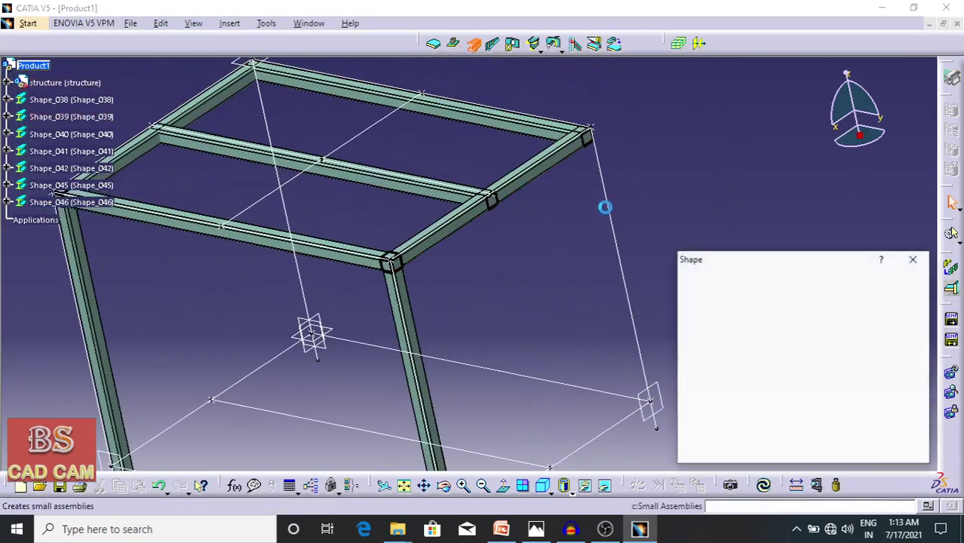
pyautogui.click(619, 323)
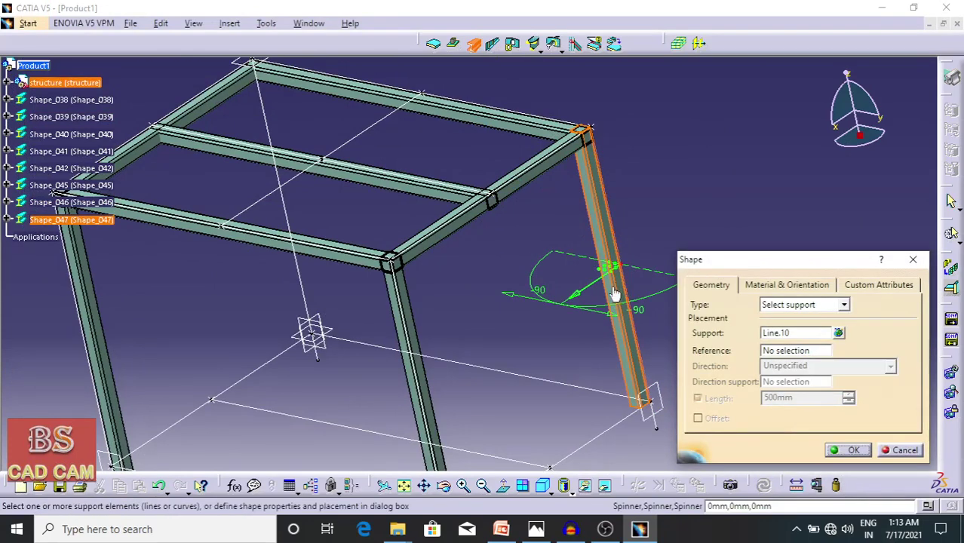
pyautogui.click(849, 451)
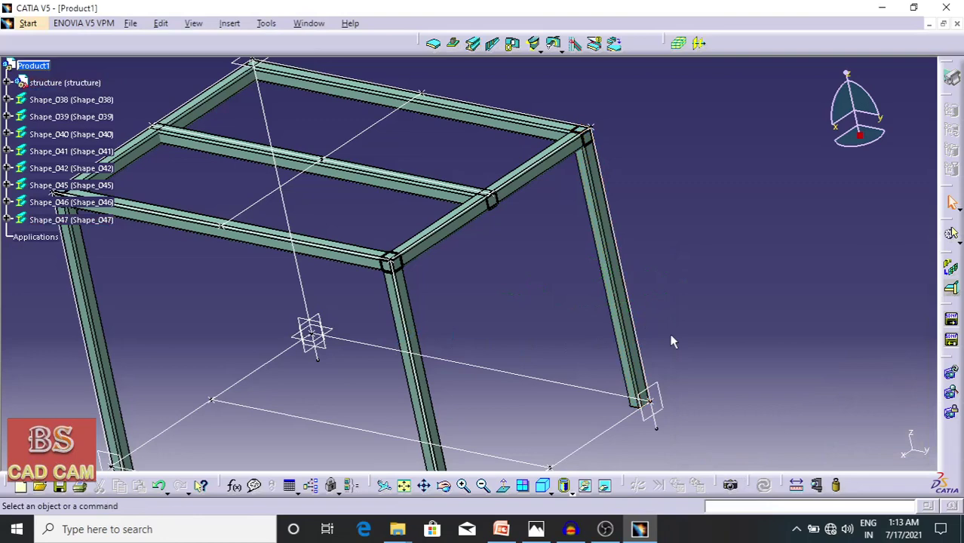
pyautogui.hotkey('ctrl', 'z')
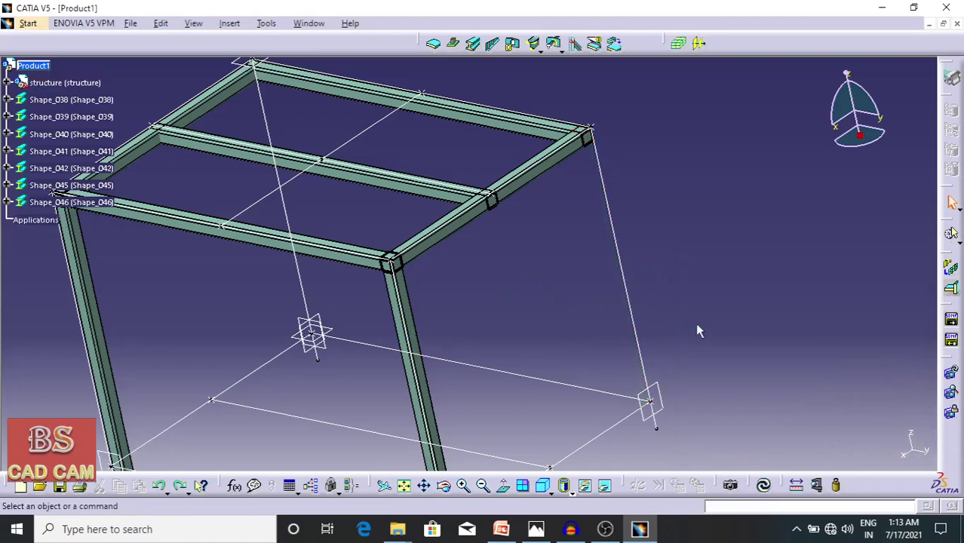
# - Place a square tube leg along the extended vertical line below the near end of the rear long upper edge, with its section inside the frame
pyautogui.click(474, 44)
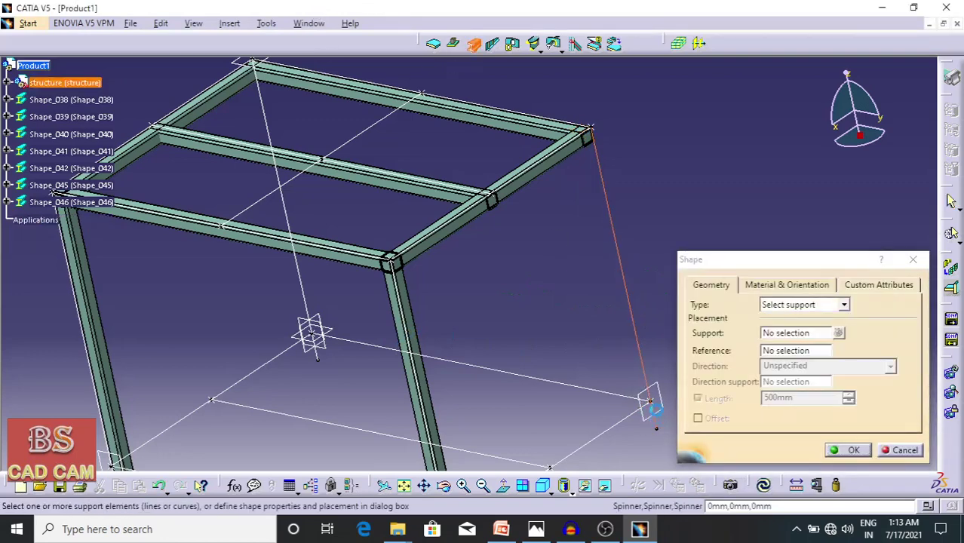
pyautogui.click(653, 408)
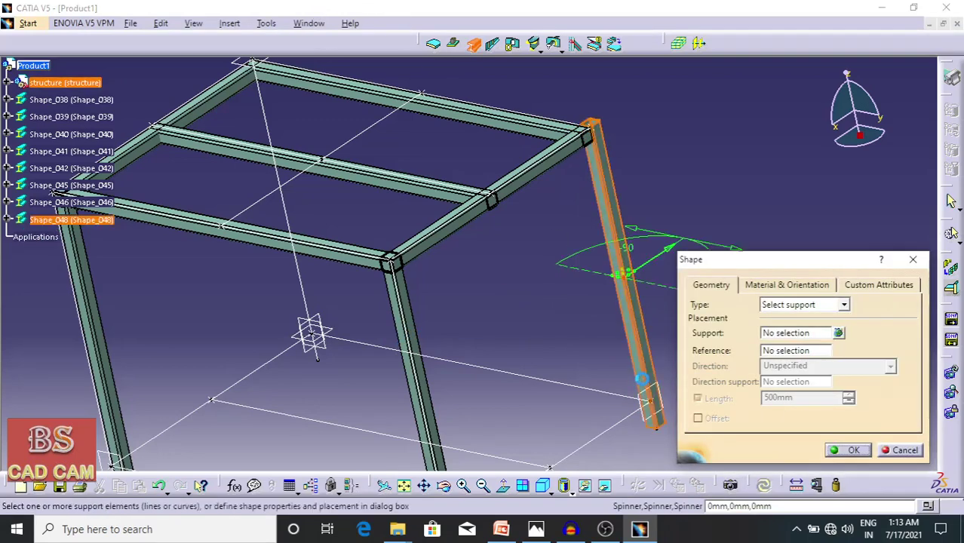
pyautogui.click(634, 279)
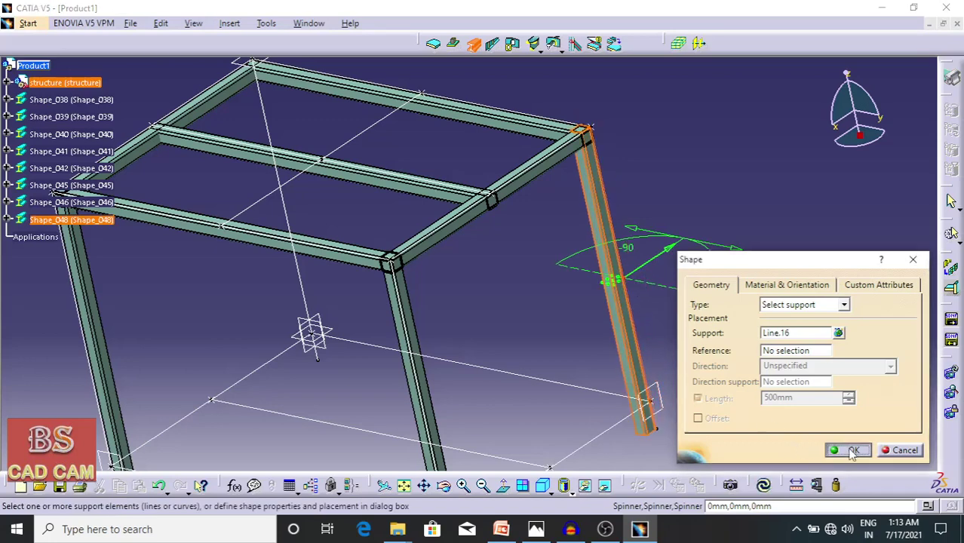
pyautogui.click(853, 451)
# - Place a square tube leg along the extended vertical line at the remaining rear corner, anchored so the section lies inside the frame
pyautogui.click(474, 44)
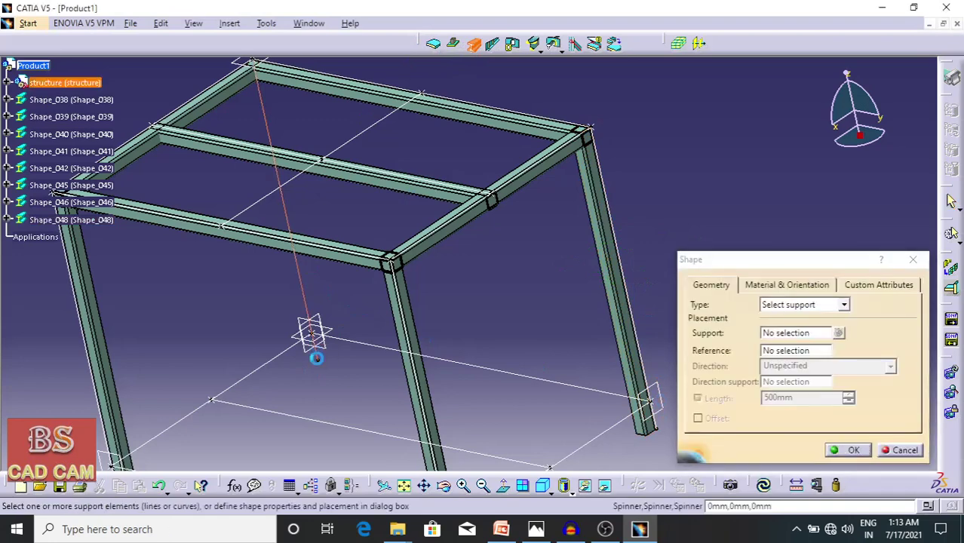
pyautogui.click(321, 360)
pyautogui.moveTo(229, 330); pyautogui.dragTo(397, 371, button='middle')
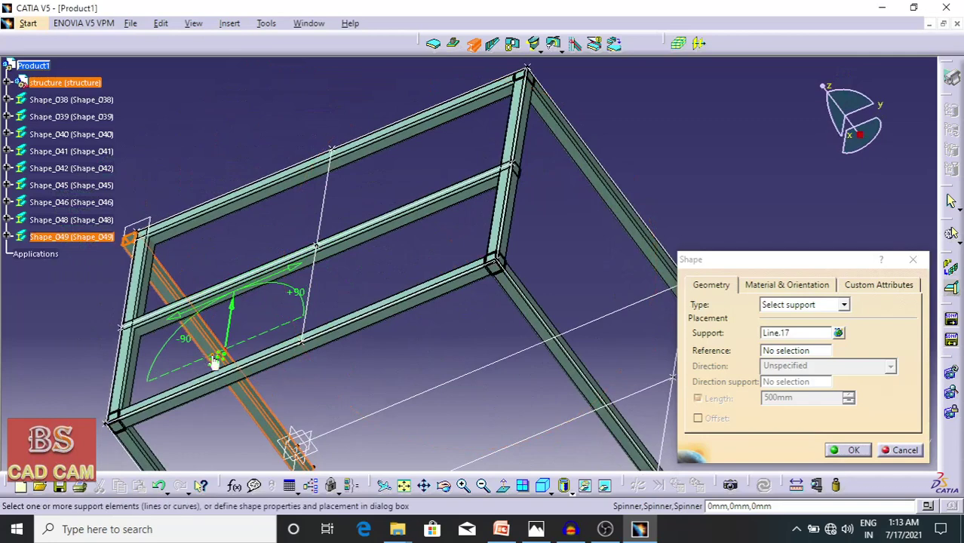
pyautogui.click(217, 358)
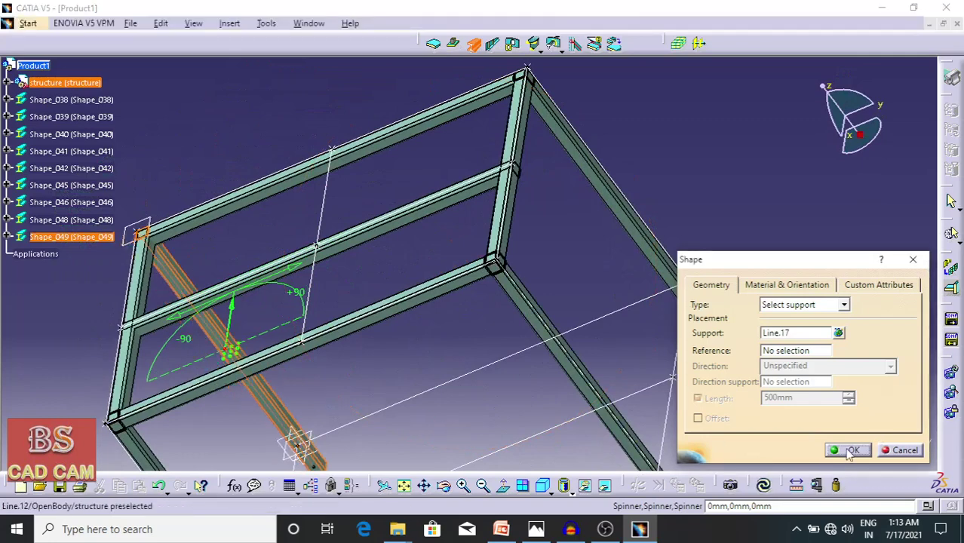
pyautogui.click(850, 450)
# - Place a square tube along the lower short edge joining the two legs at the origin end, with its section inside the frame
pyautogui.click(543, 485)
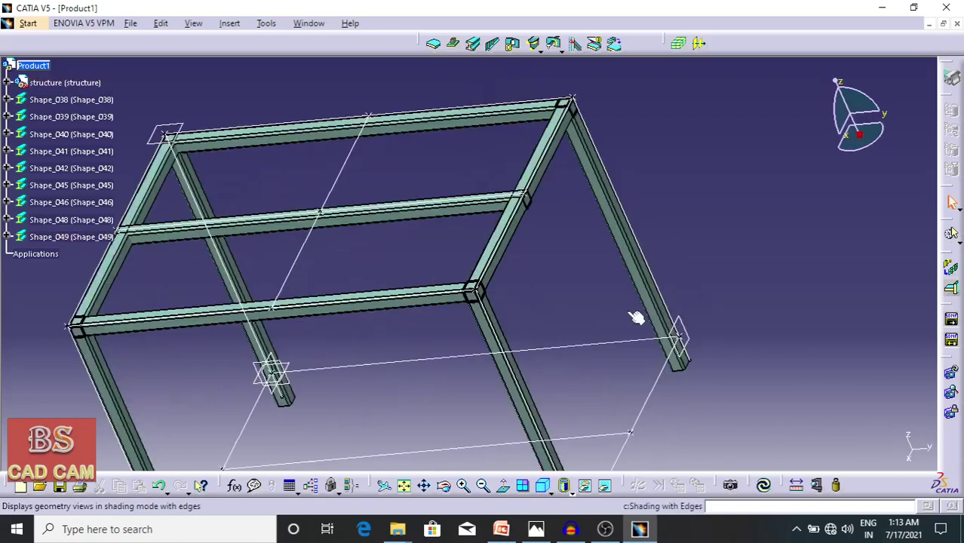
pyautogui.moveTo(488, 339); pyautogui.dragTo(560, 277, button='middle')
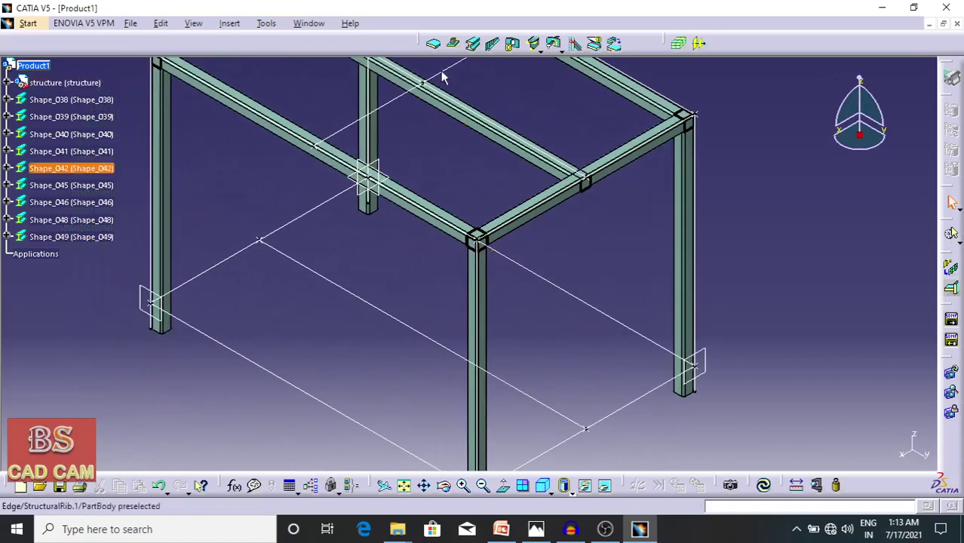
pyautogui.click(473, 43)
pyautogui.click(215, 267)
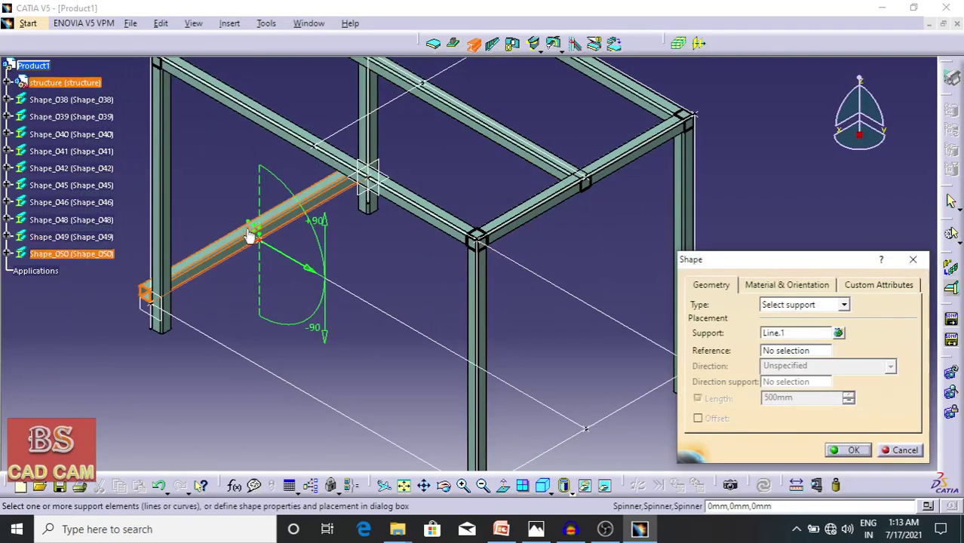
pyautogui.click(247, 225)
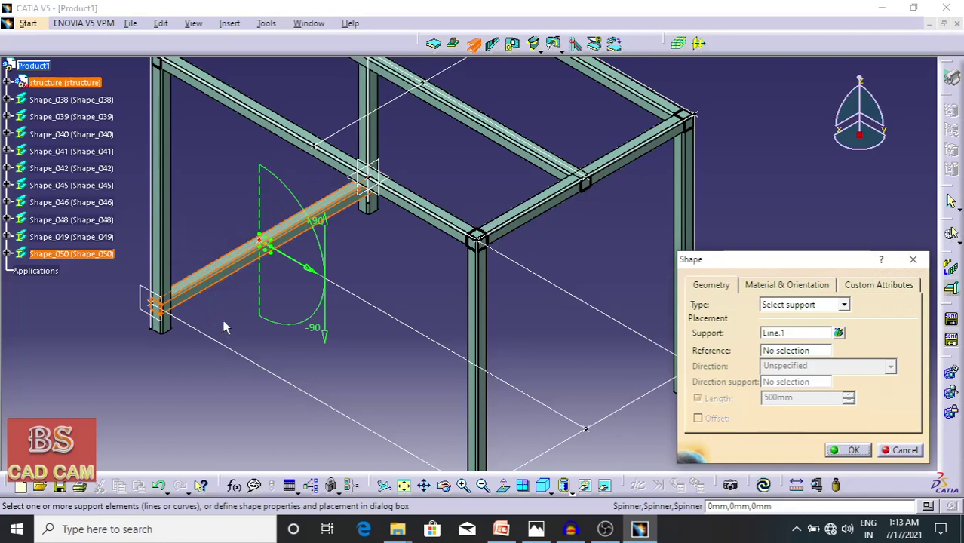
pyautogui.click(847, 457)
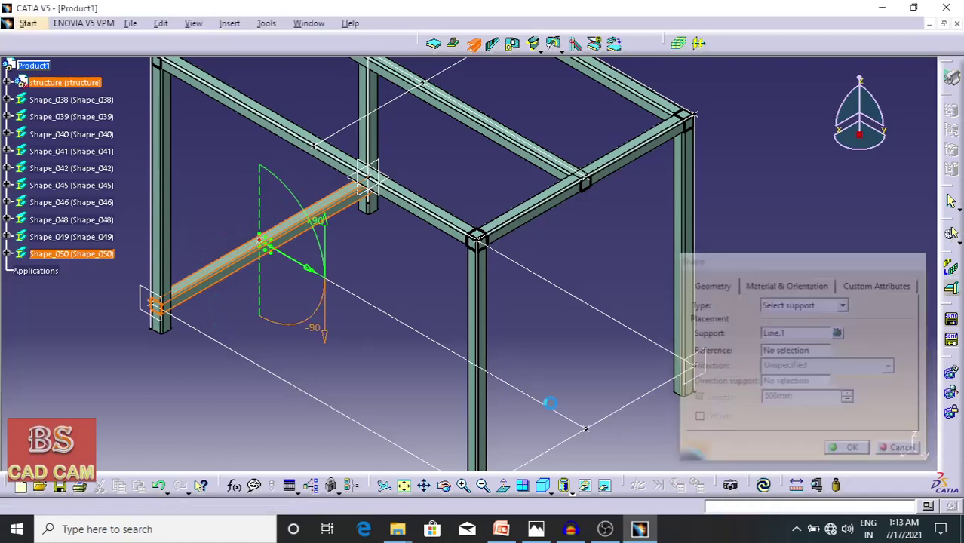
# - Place a square tube along the opposite lower short edge, anchored so the section lies inside the frame
pyautogui.moveTo(424, 402); pyautogui.dragTo(412, 366, button='middle')
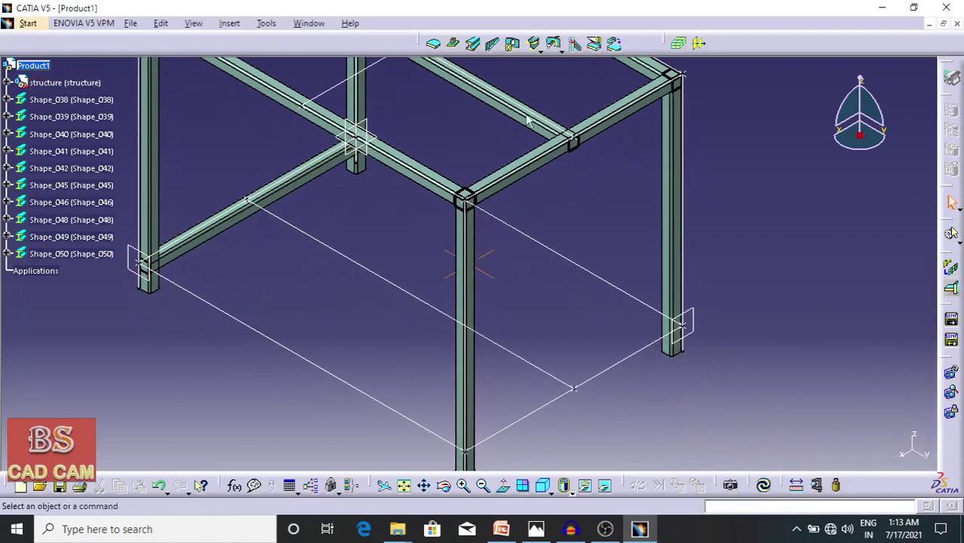
pyautogui.click(474, 43)
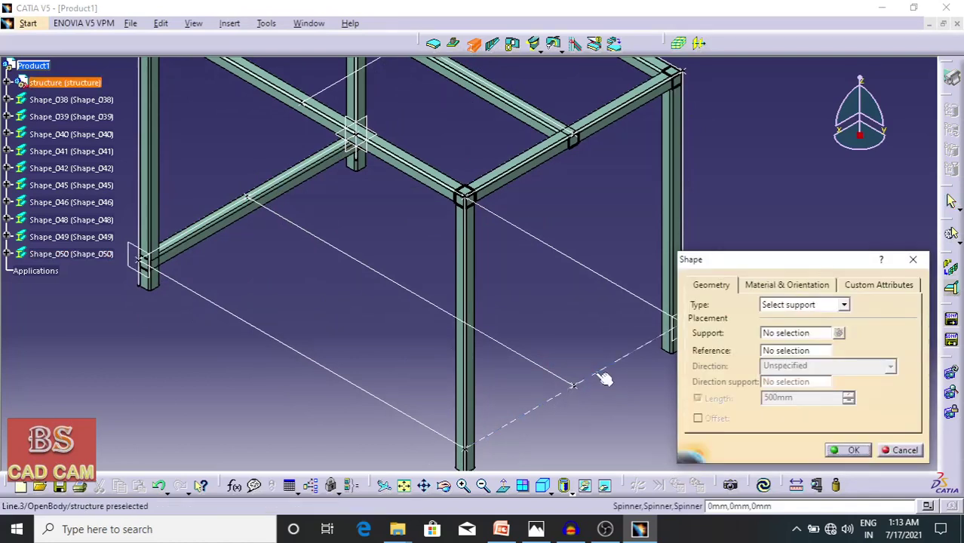
pyautogui.click(600, 381)
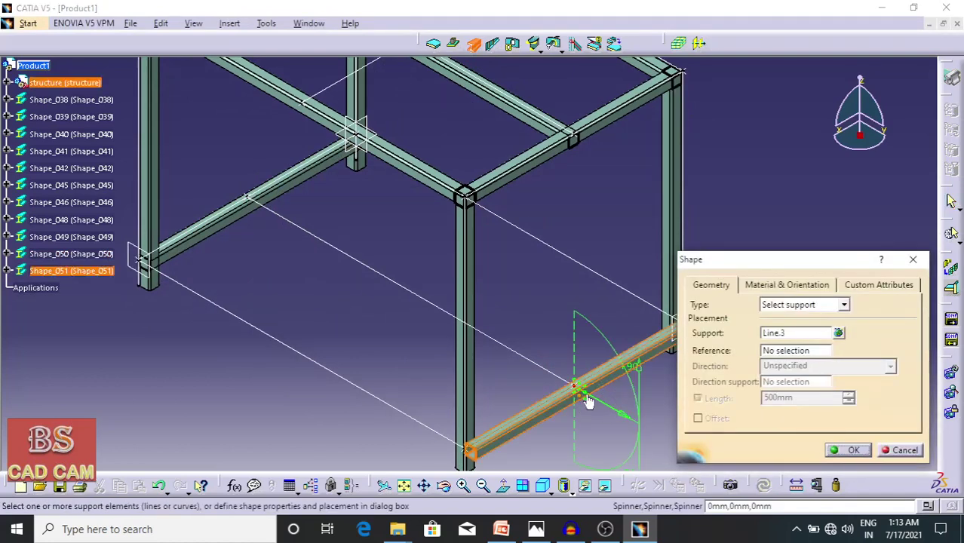
pyautogui.click(585, 395)
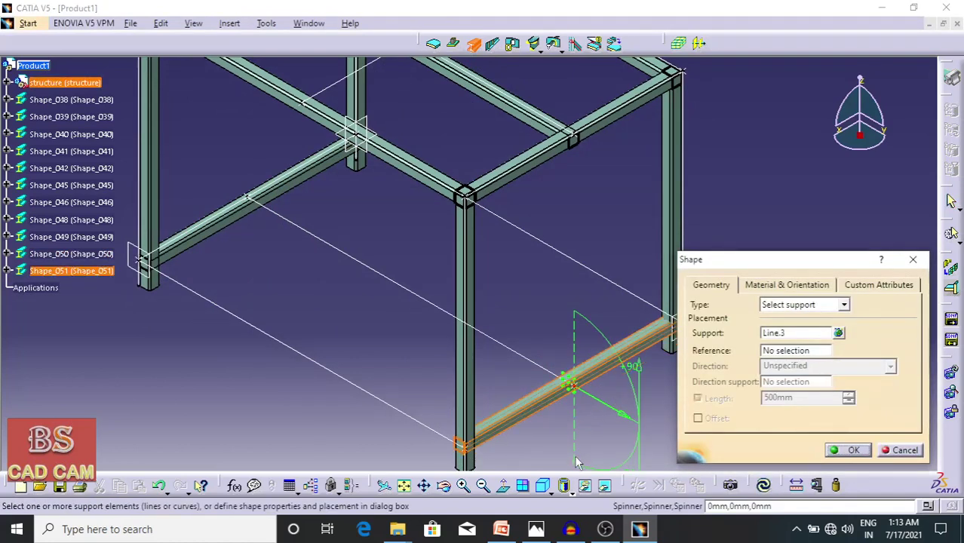
pyautogui.click(850, 450)
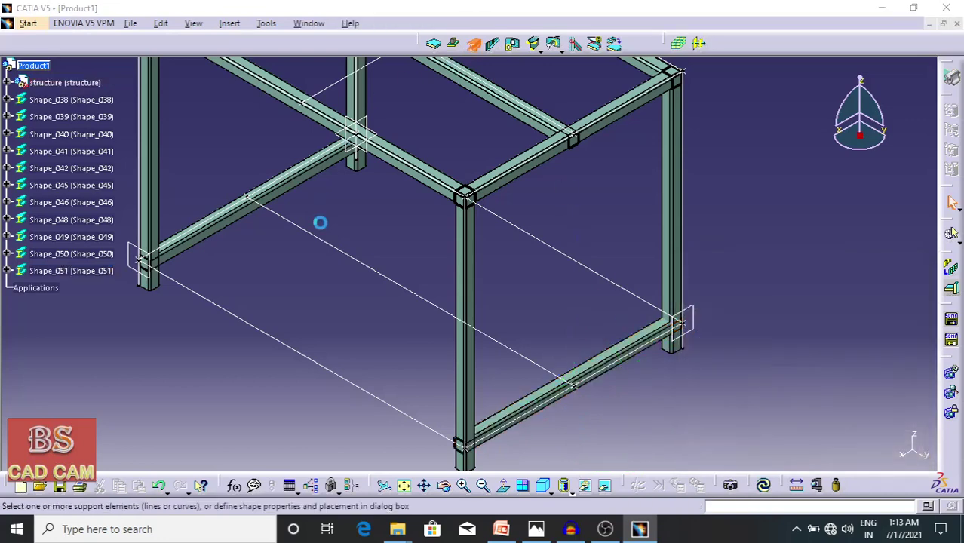
# - Place a square tube along the lengthwise middle line of the lower frame, with its section centered on the line
pyautogui.click(276, 242)
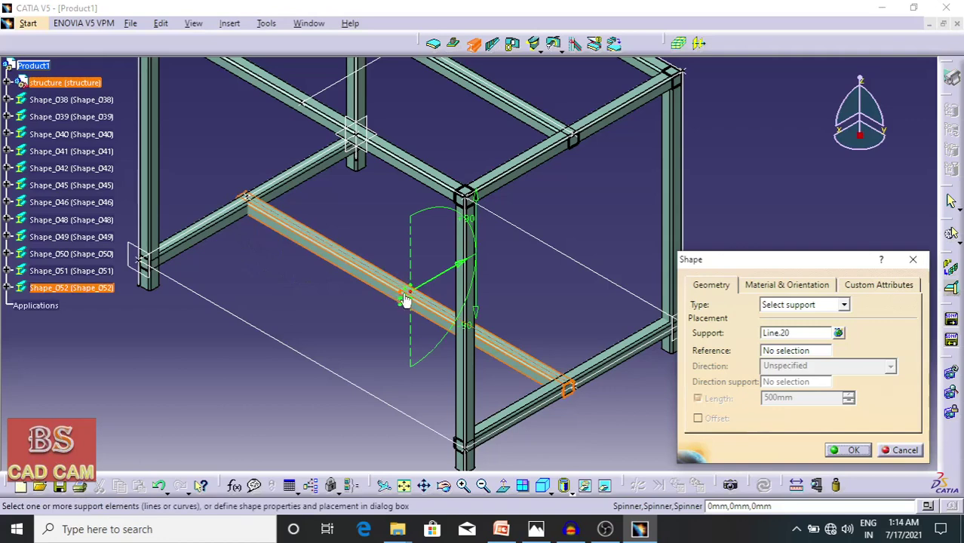
pyautogui.moveTo(366, 361); pyautogui.dragTo(383, 318, button='middle')
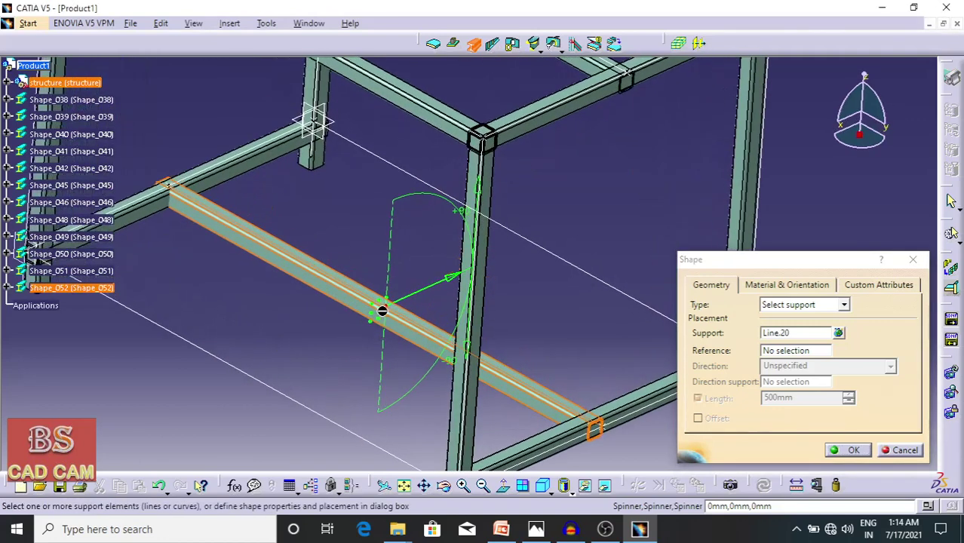
pyautogui.click(381, 319)
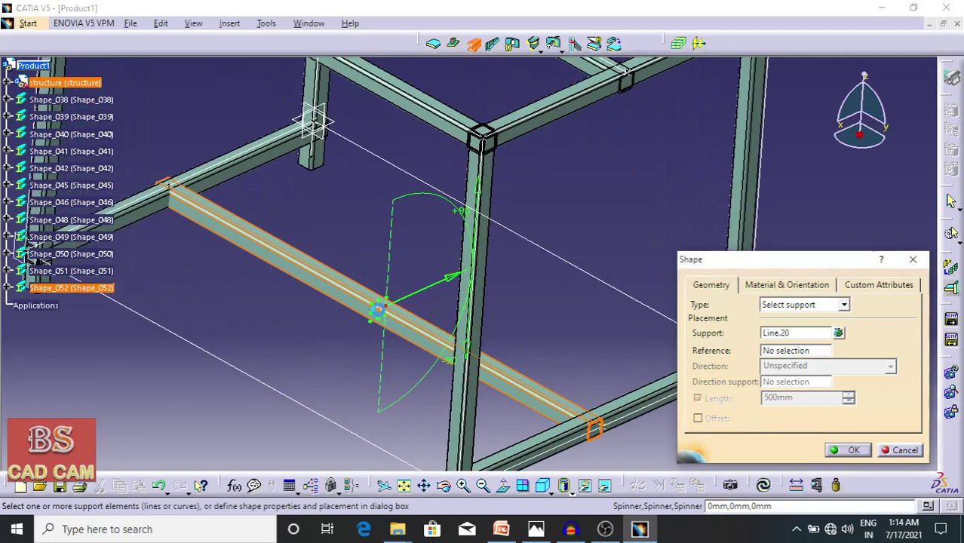
pyautogui.click(848, 451)
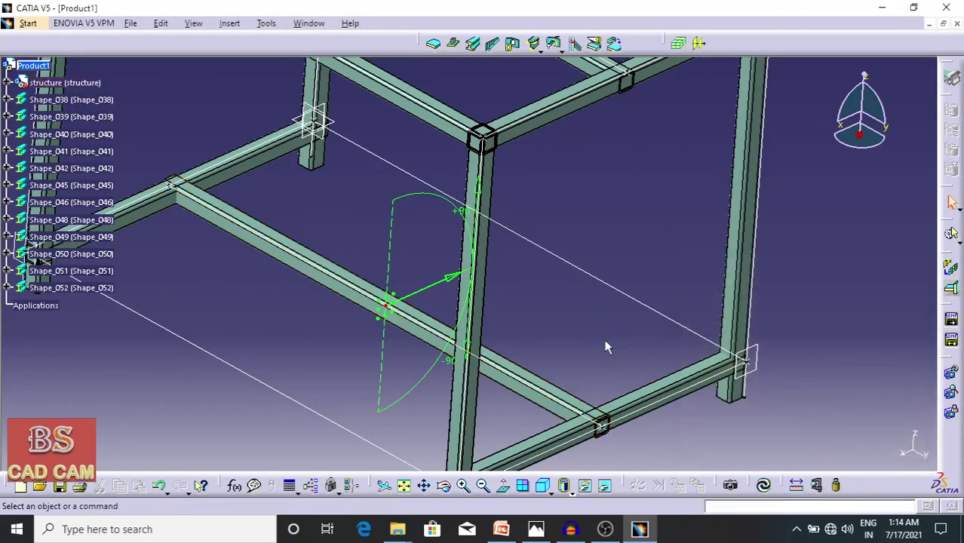
# - Create a miter cutback at the near tabletop corner, trimming short rail Shape_039 against long rail Shape_038
pyautogui.moveTo(598, 365); pyautogui.dragTo(443, 406, button='middle')
pyautogui.moveTo(576, 376); pyautogui.dragTo(573, 354, button='middle')
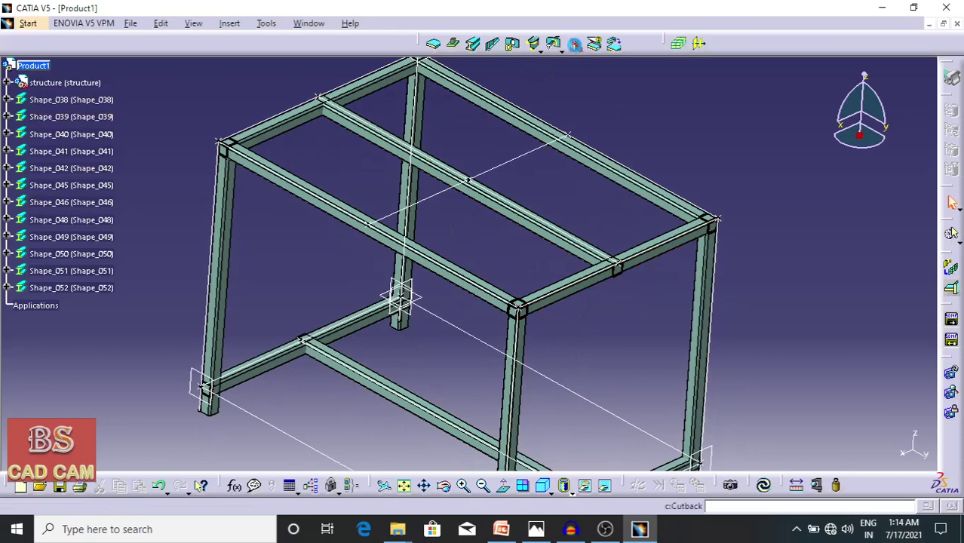
pyautogui.click(575, 43)
pyautogui.click(914, 364)
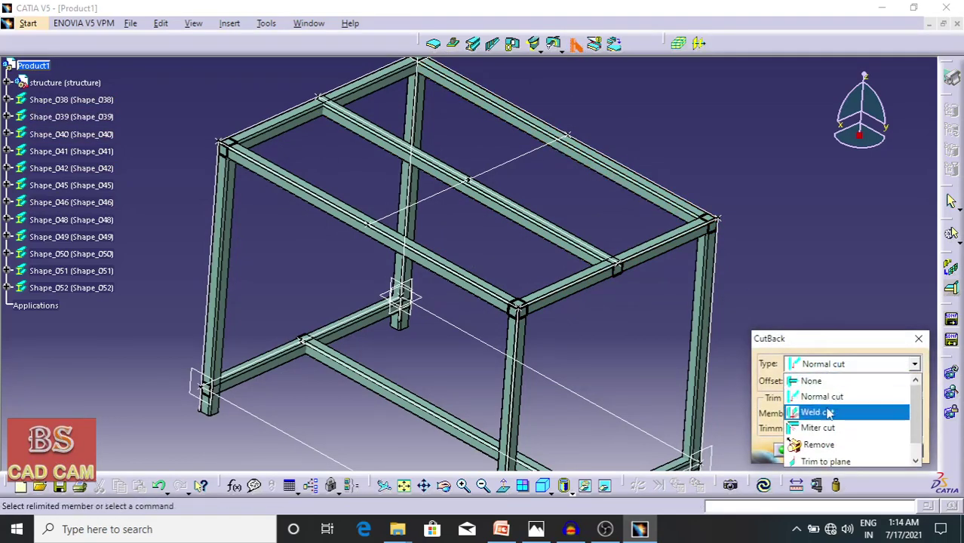
pyautogui.click(821, 428)
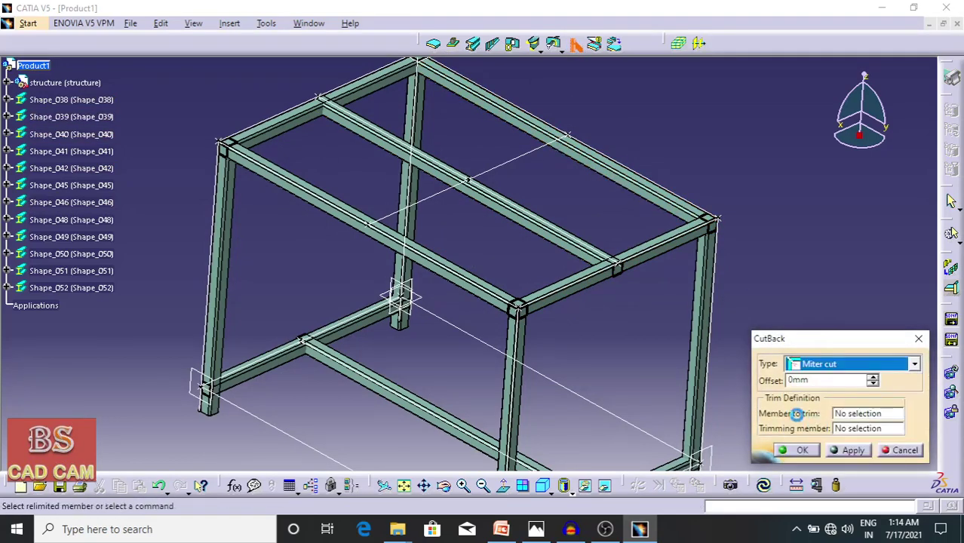
pyautogui.click(557, 304)
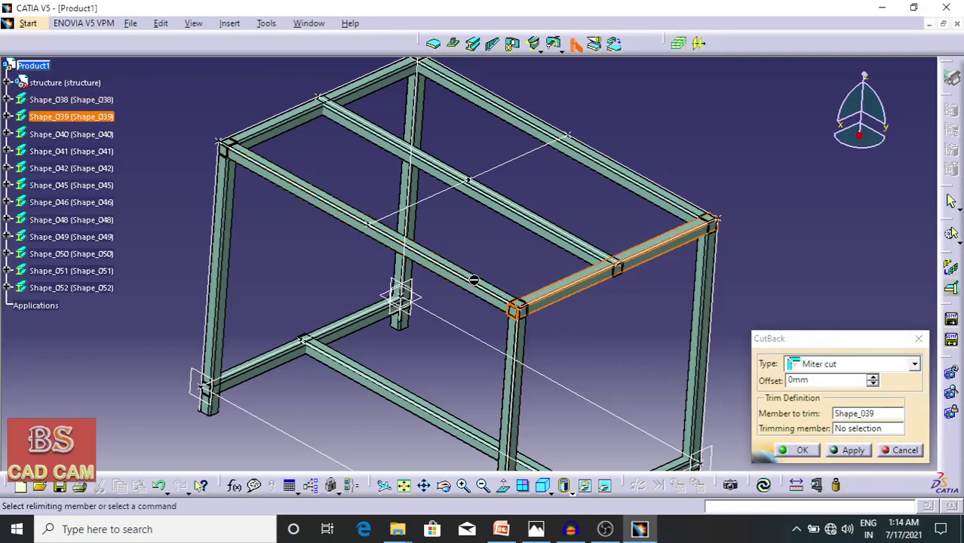
pyautogui.click(485, 289)
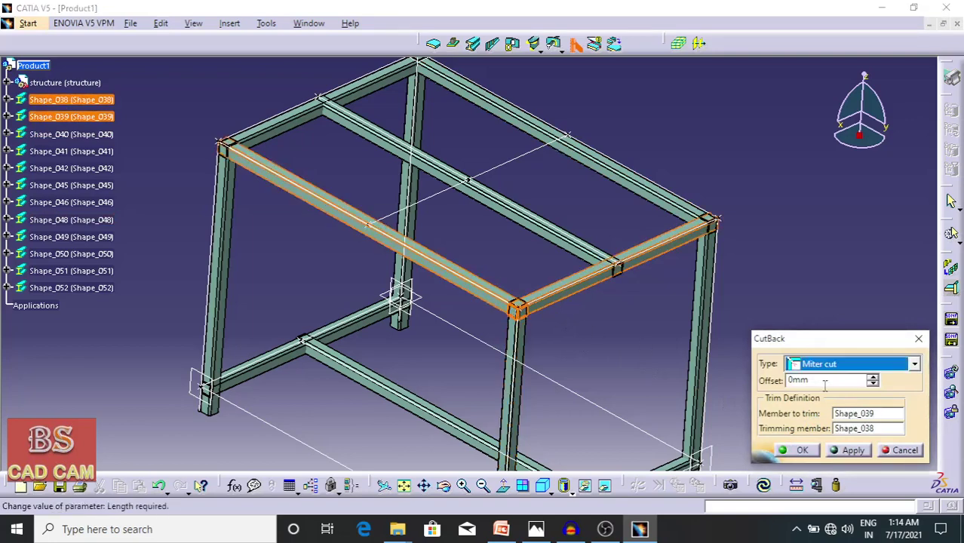
pyautogui.click(802, 451)
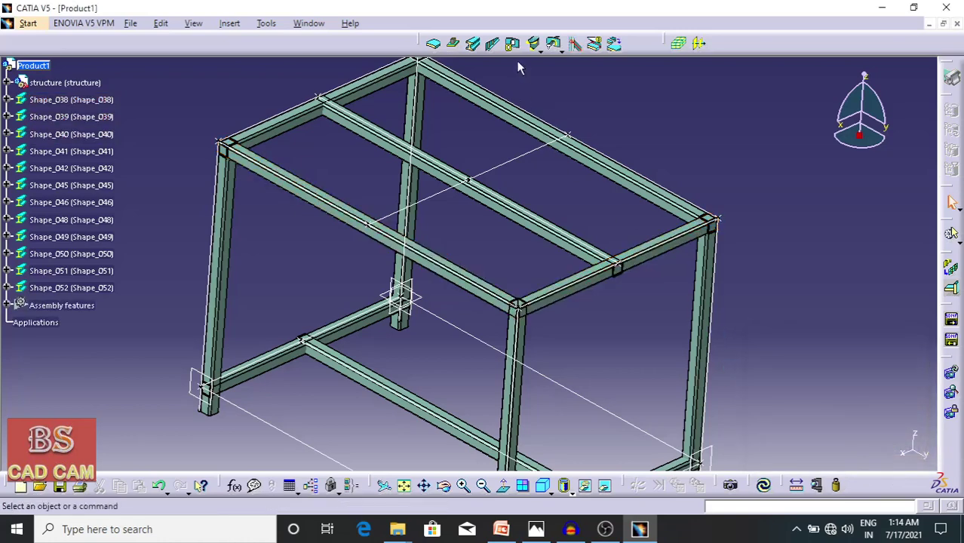
# - Miter cut the other end of short top rail Shape_039 against the far long rail Shape_040
pyautogui.click(575, 46)
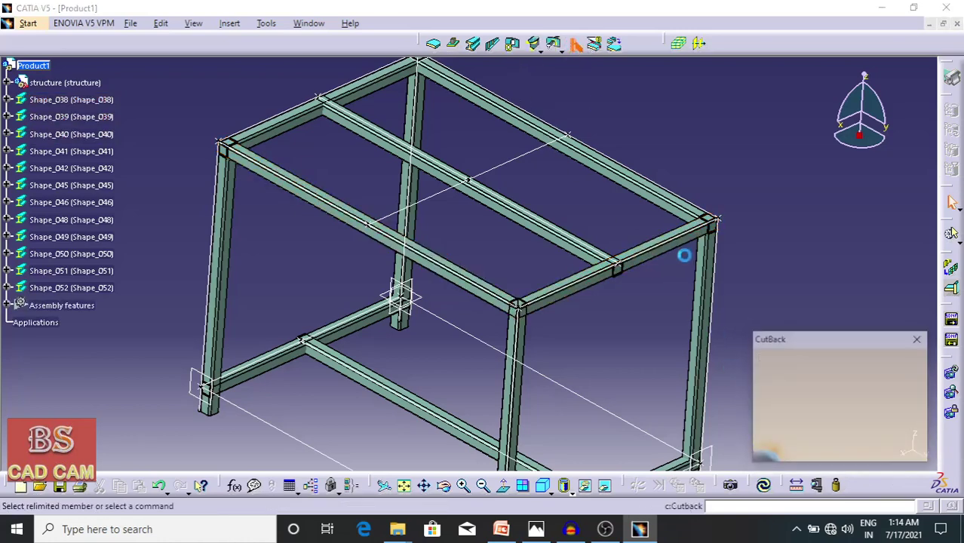
pyautogui.click(677, 239)
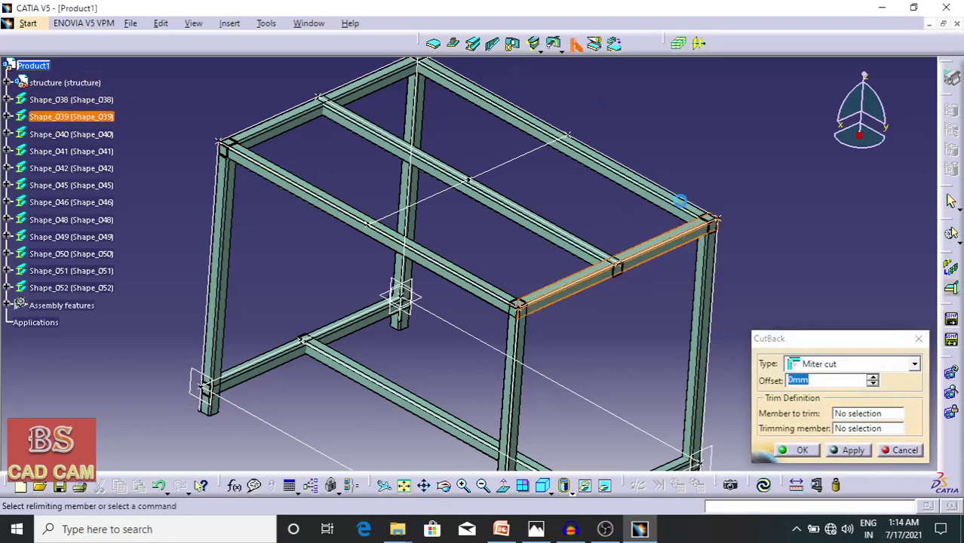
pyautogui.click(671, 200)
pyautogui.click(802, 451)
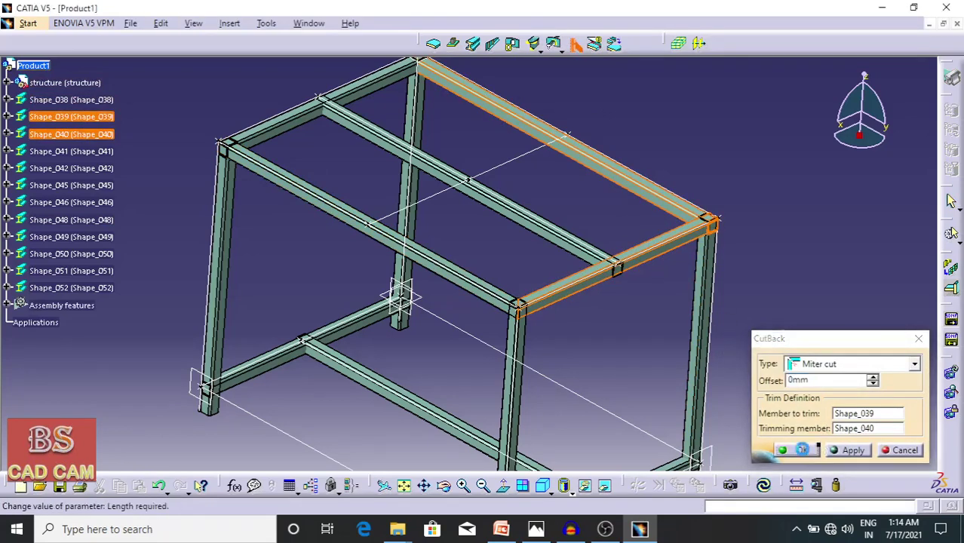
# - Miter cut the rear tabletop corner, trimming long rail Shape_040 against short rail Shape_041
pyautogui.moveTo(611, 241); pyautogui.dragTo(664, 320, button='middle')
pyautogui.click(575, 45)
pyautogui.click(513, 175)
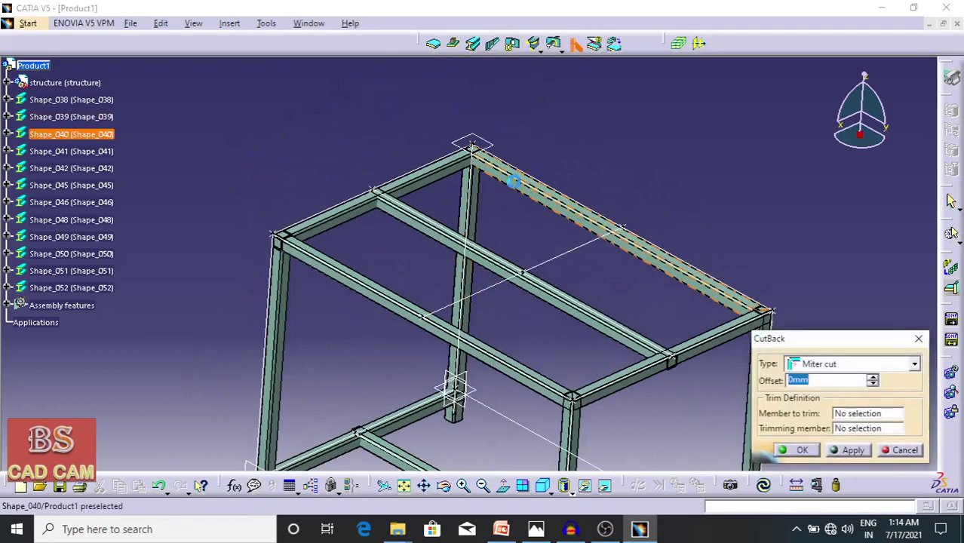
pyautogui.click(440, 174)
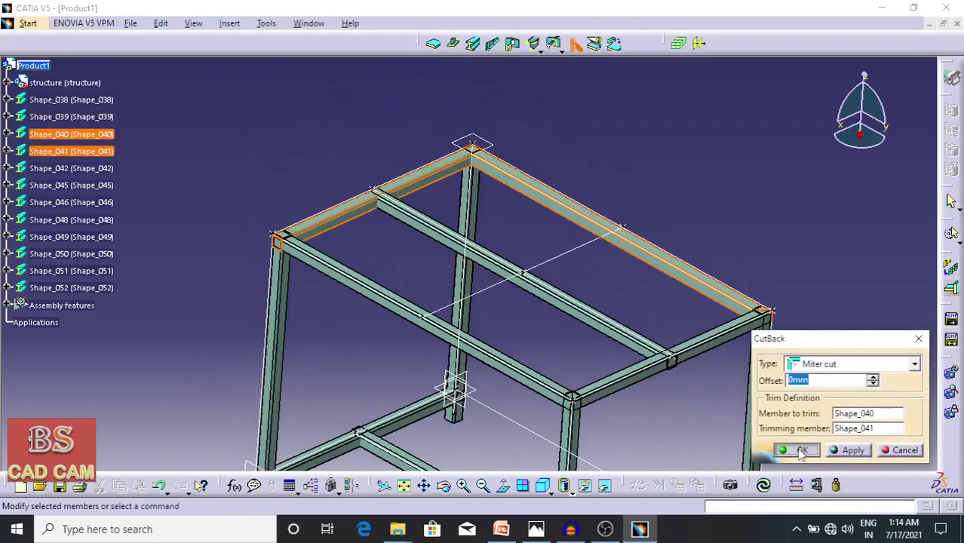
pyautogui.click(803, 451)
# - Miter cut the remaining tabletop corner, trimming short rail Shape_041 against long rail Shape_038
pyautogui.click(577, 46)
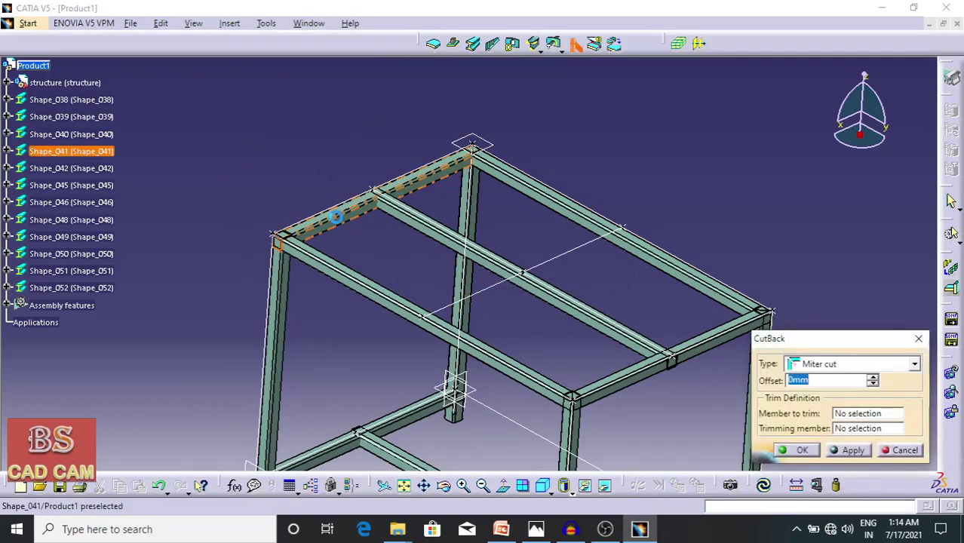
pyautogui.click(336, 218)
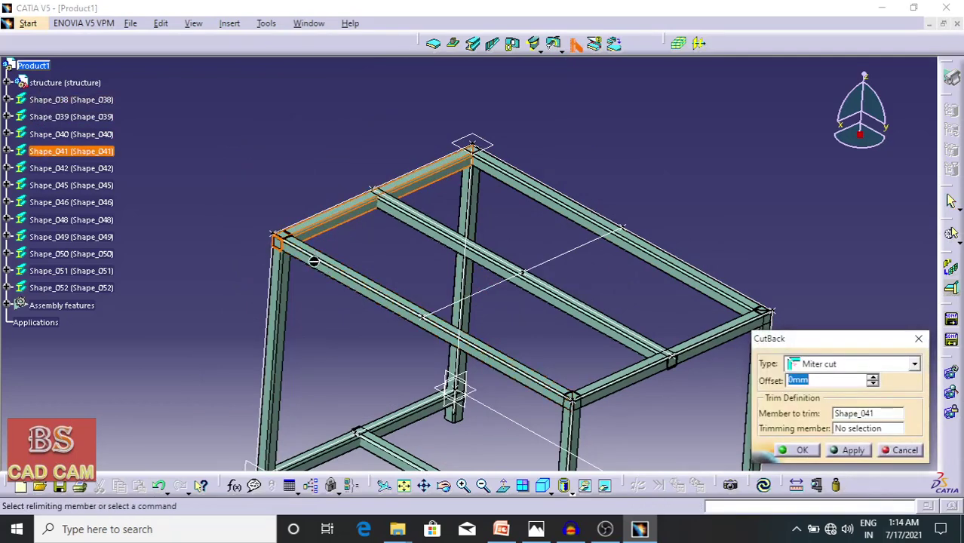
pyautogui.click(314, 262)
pyautogui.click(808, 451)
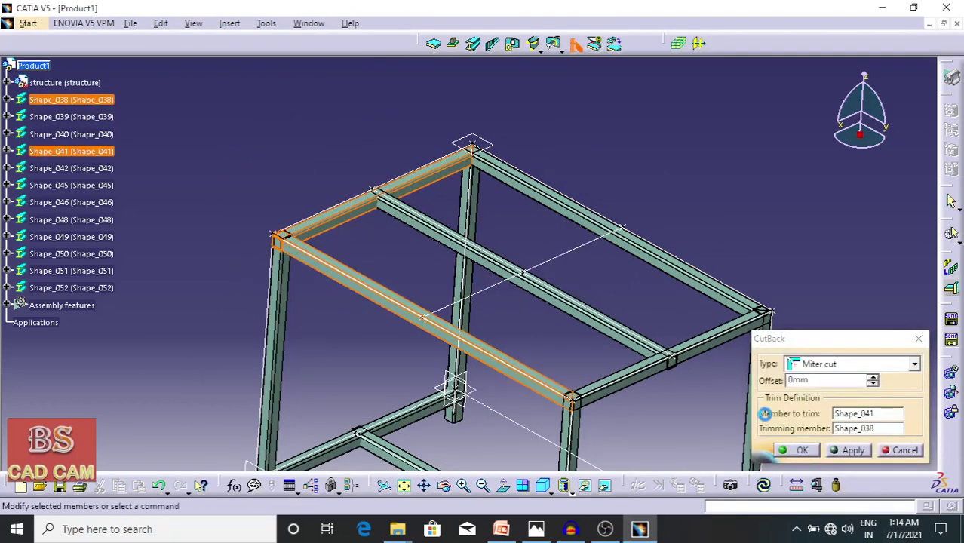
# - Create a normal cutback that trims the lengthwise middle top tube Shape_042 against short rail Shape_041
pyautogui.click(575, 45)
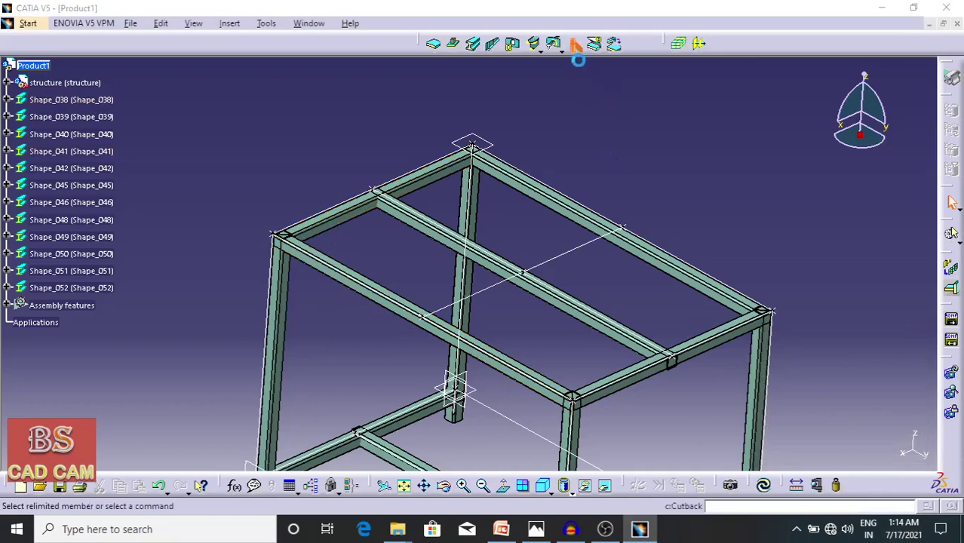
pyautogui.click(845, 367)
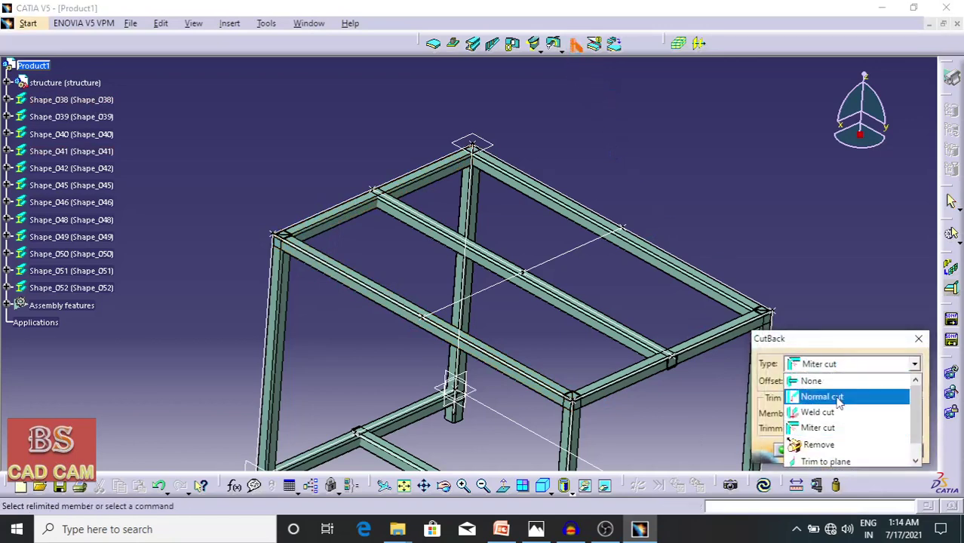
pyautogui.click(835, 398)
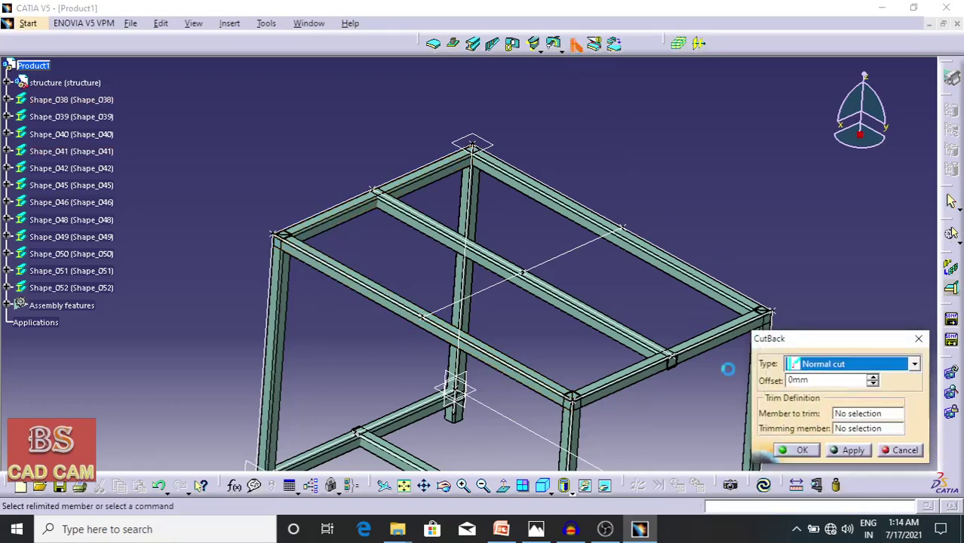
pyautogui.click(407, 219)
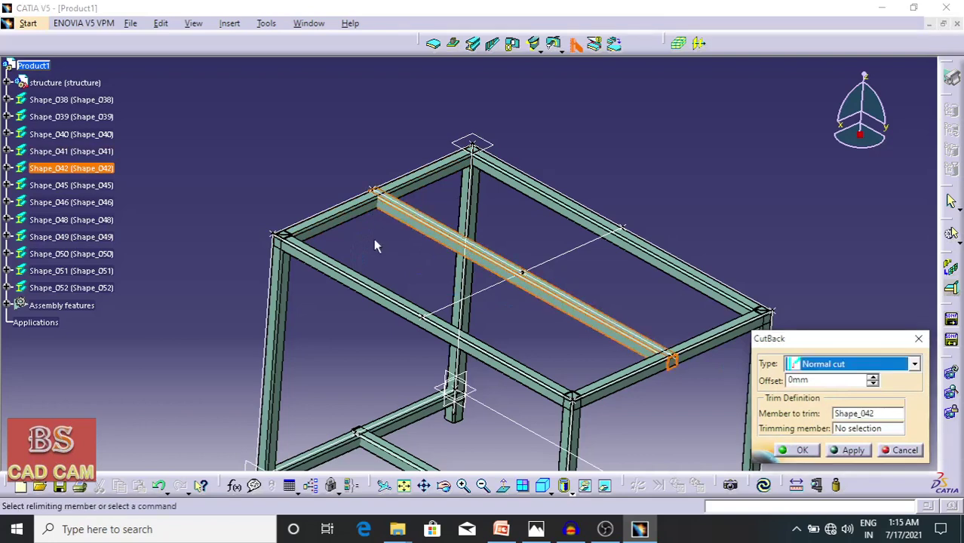
pyautogui.click(370, 198)
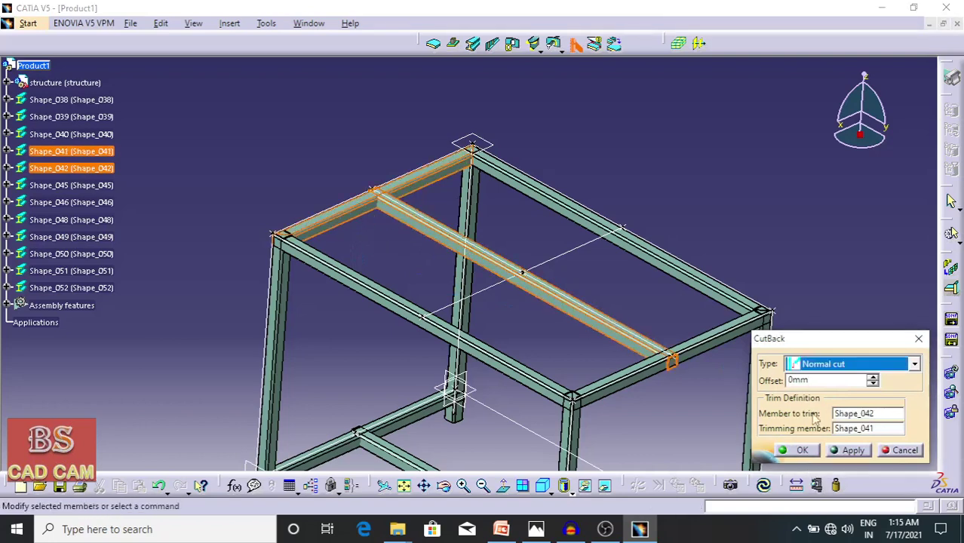
pyautogui.click(797, 451)
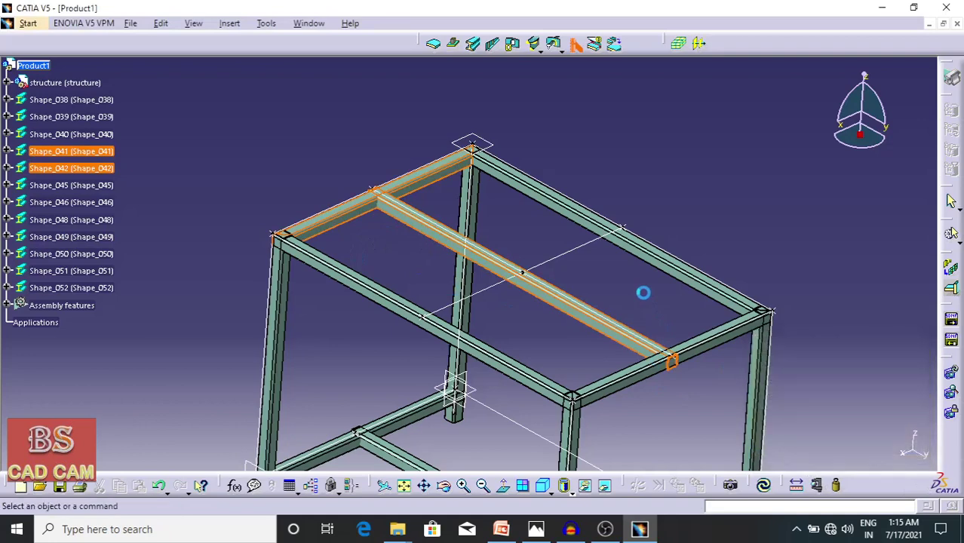
# - Trim the opposite end of the middle top tube Shape_042 with a normal cut against short rail Shape_039
pyautogui.click(576, 45)
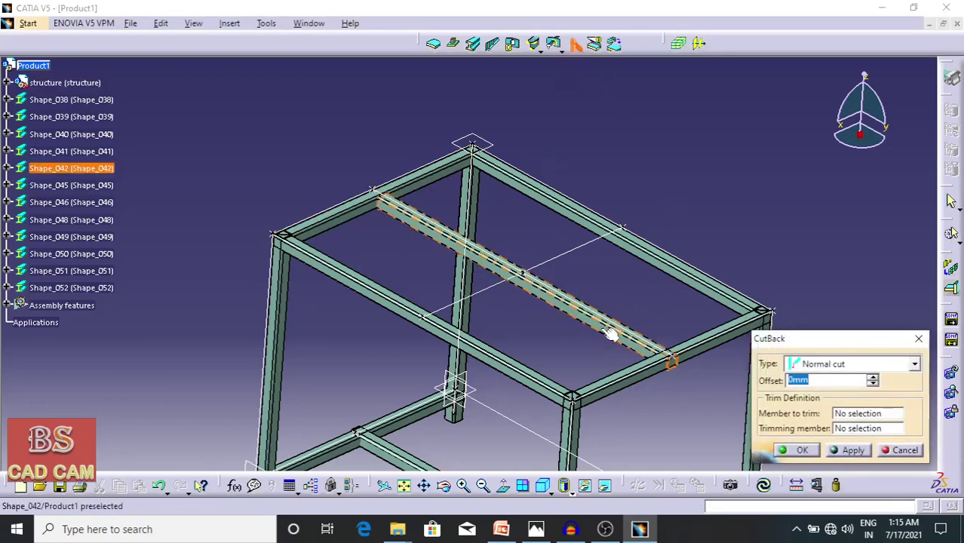
pyautogui.click(616, 333)
pyautogui.click(657, 369)
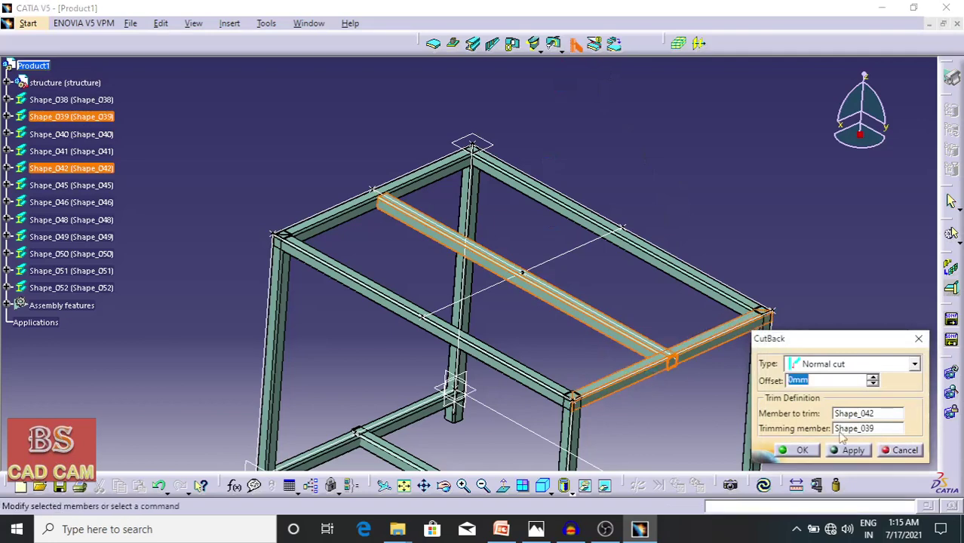
pyautogui.click(799, 450)
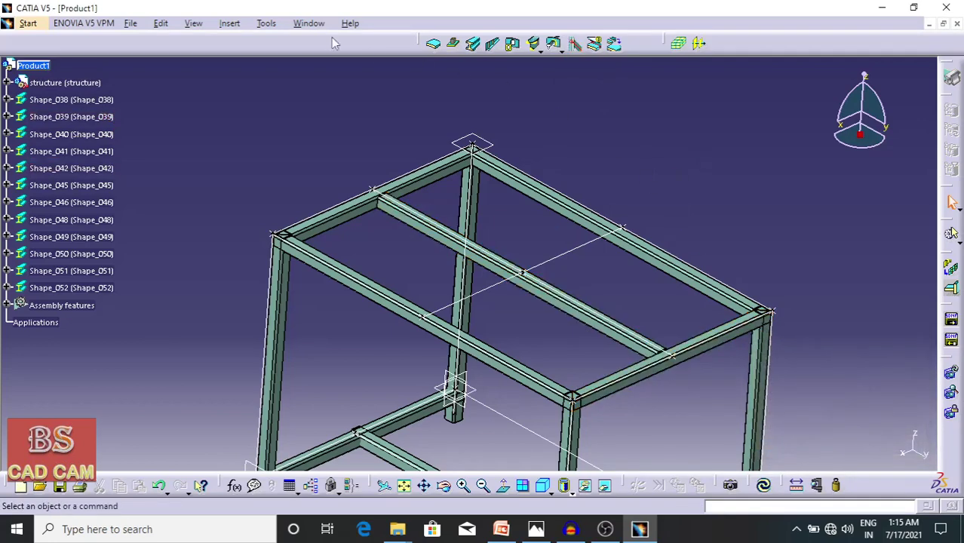
# - Place a square tube along Line.18, the cross line between the middle top tube and the far long rail
pyautogui.click(468, 43)
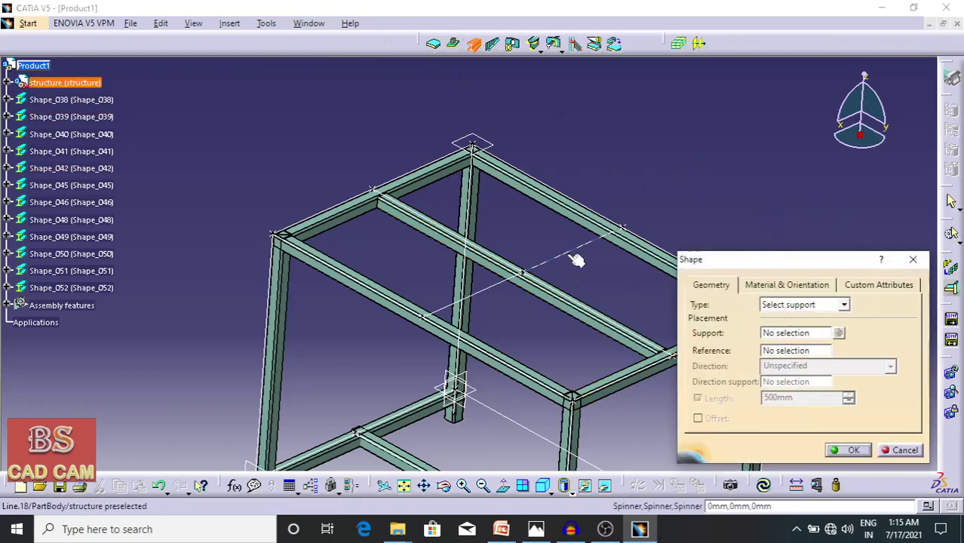
pyautogui.click(621, 266)
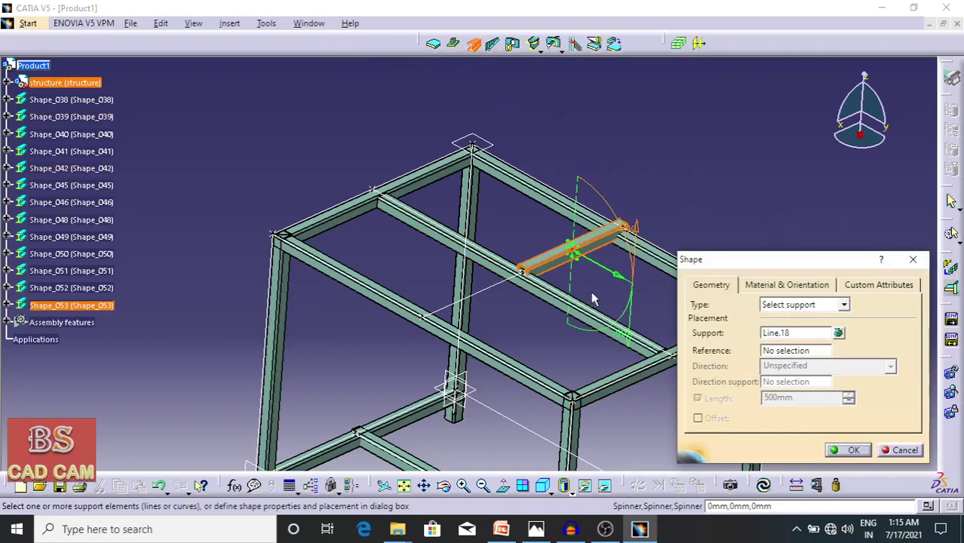
pyautogui.keyDown('ctrl'); pyautogui.moveTo(592, 293); pyautogui.dragTo(600, 217, button='middle'); pyautogui.keyUp('ctrl')
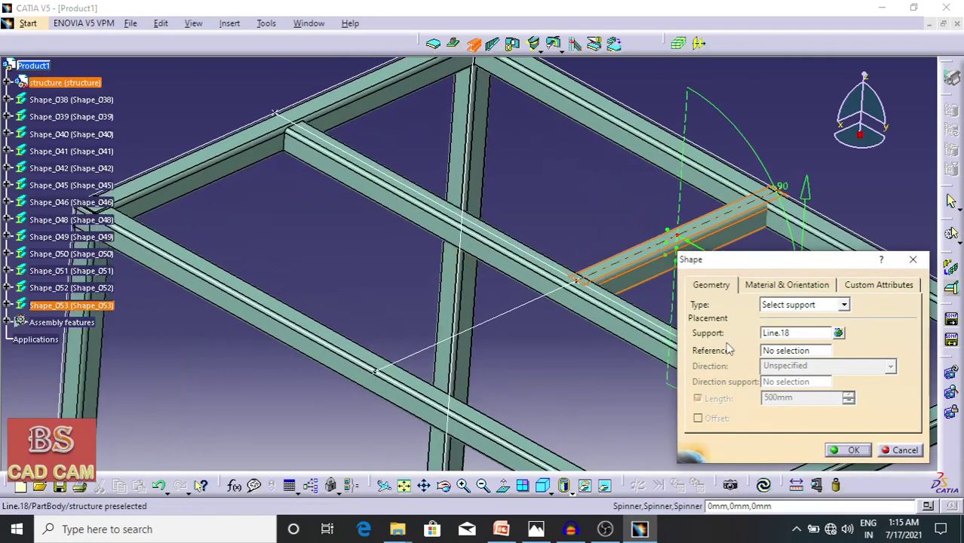
pyautogui.click(849, 450)
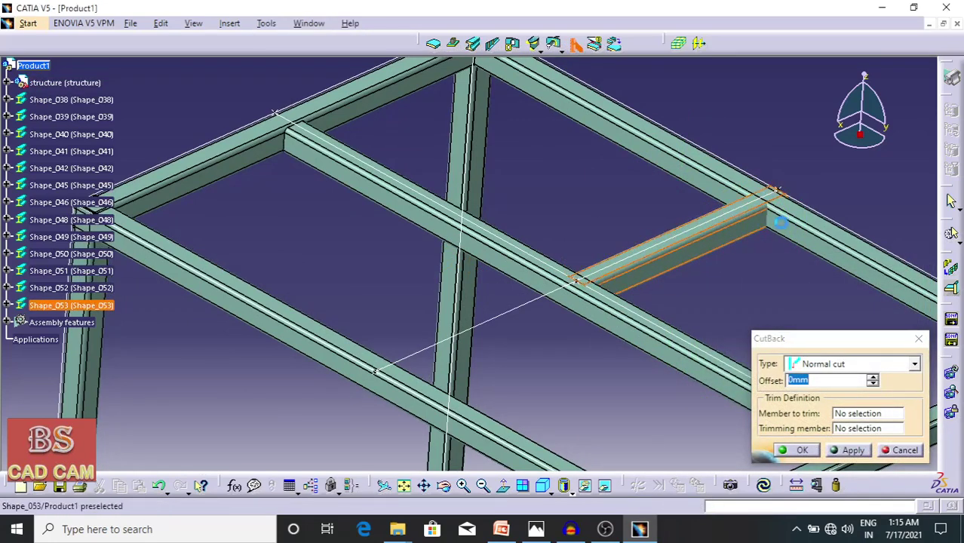
# - Trim the outer end of cross tube Shape_053 with a normal cut against the far long top rail
pyautogui.click(781, 221)
pyautogui.click(796, 229)
pyautogui.click(802, 450)
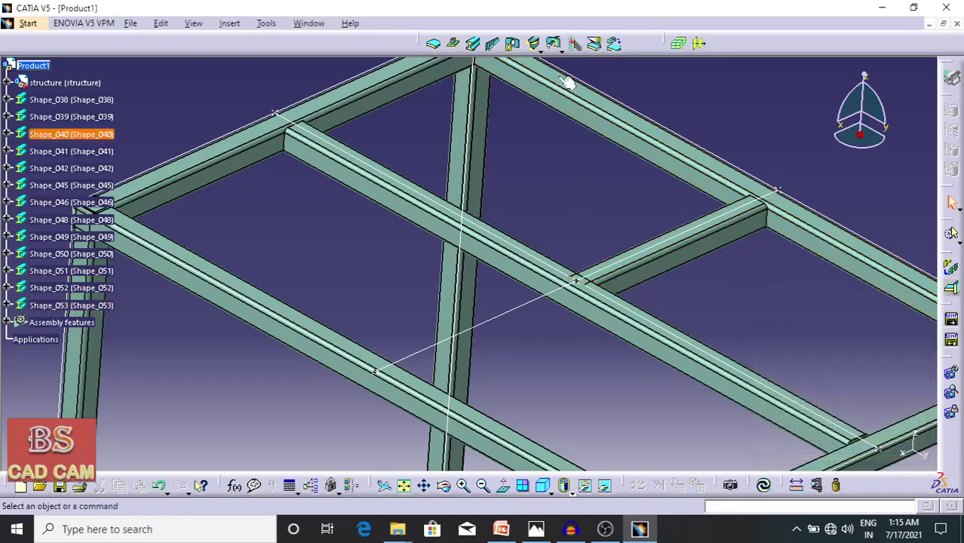
# - Trim the inner end of cross tube Shape_053 with a normal cut against the middle top tube Shape_042
pyautogui.click(575, 47)
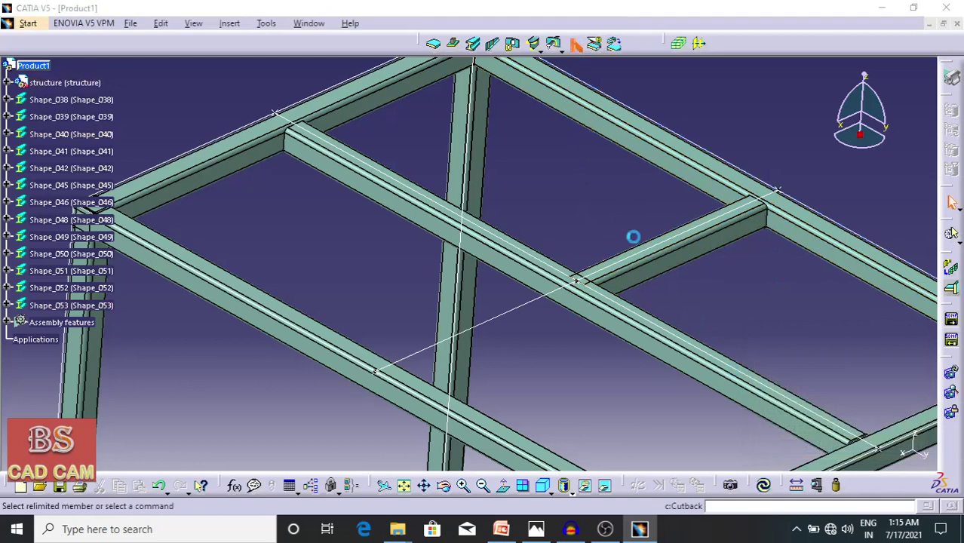
pyautogui.click(631, 266)
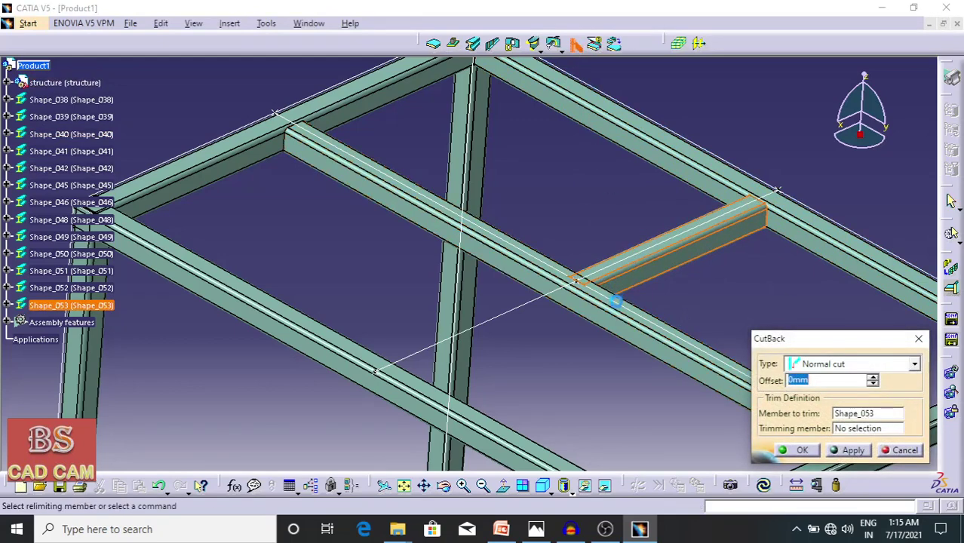
pyautogui.click(620, 312)
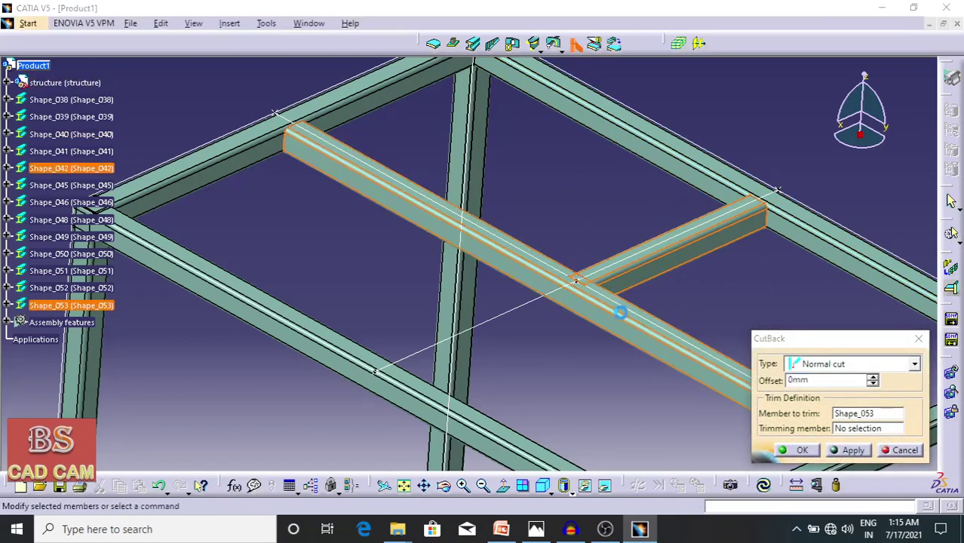
pyautogui.click(803, 455)
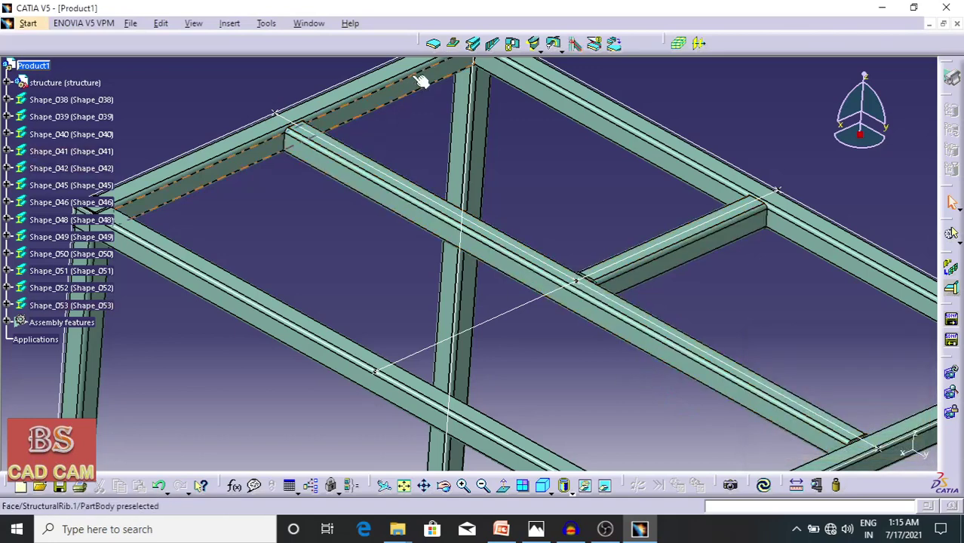
# - Place a square tube along Line.19, the cross line between the middle top tube and the near long rail
pyautogui.click(473, 43)
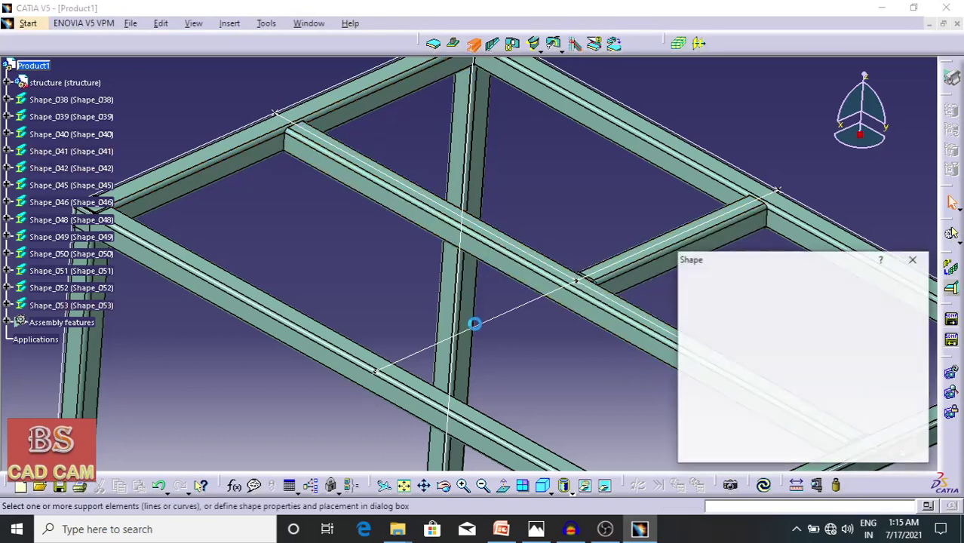
pyautogui.click(487, 332)
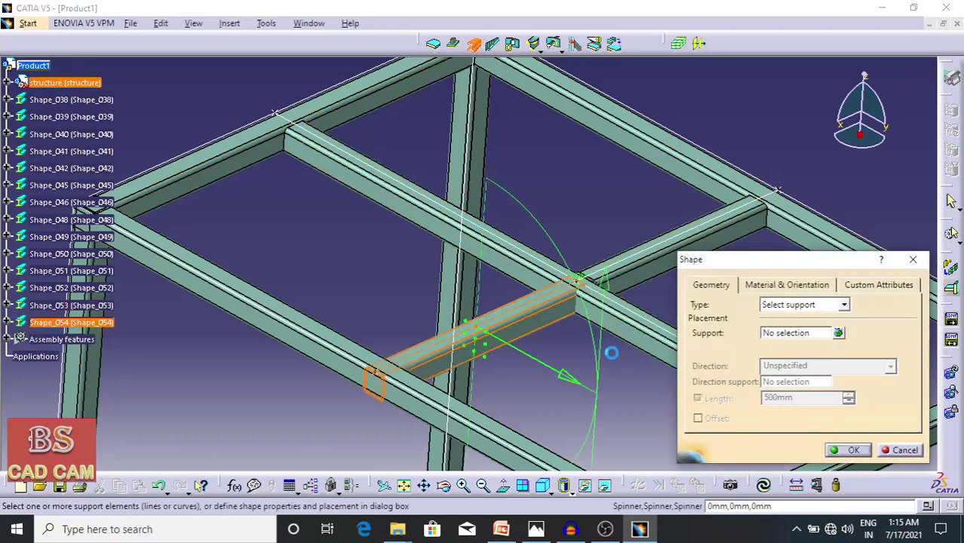
pyautogui.click(837, 452)
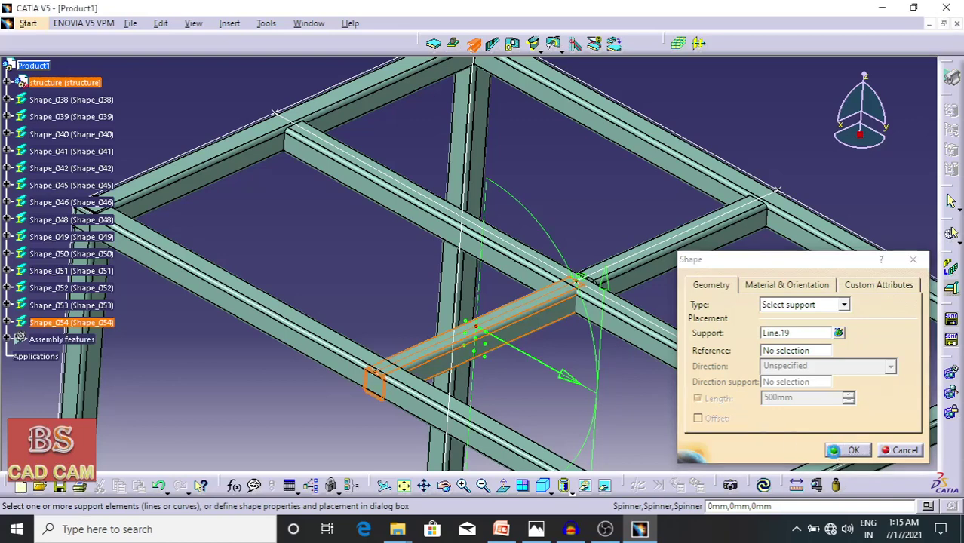
# - Trim the inner end of cross tube Shape_054 with a normal cut against the middle top tube Shape_042
pyautogui.click(573, 43)
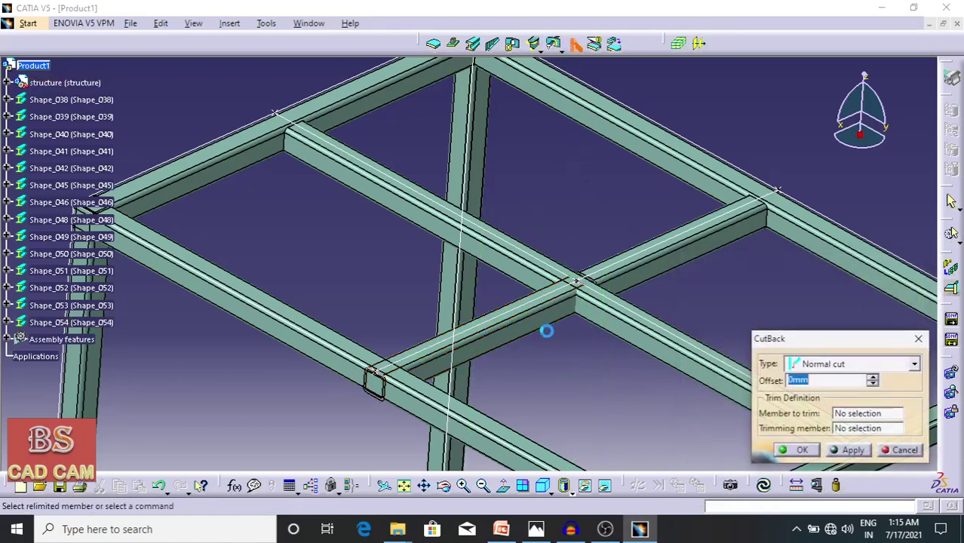
pyautogui.click(564, 318)
pyautogui.click(606, 323)
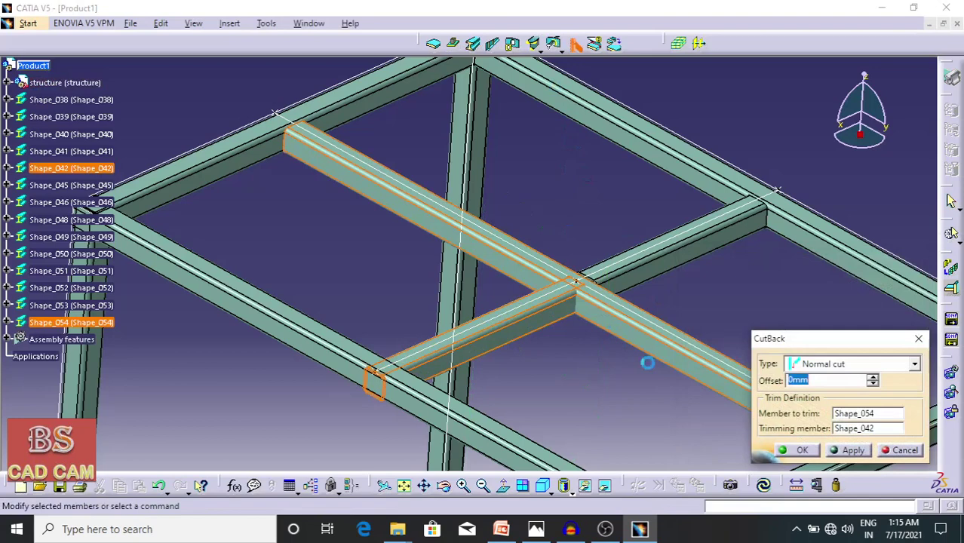
pyautogui.click(803, 450)
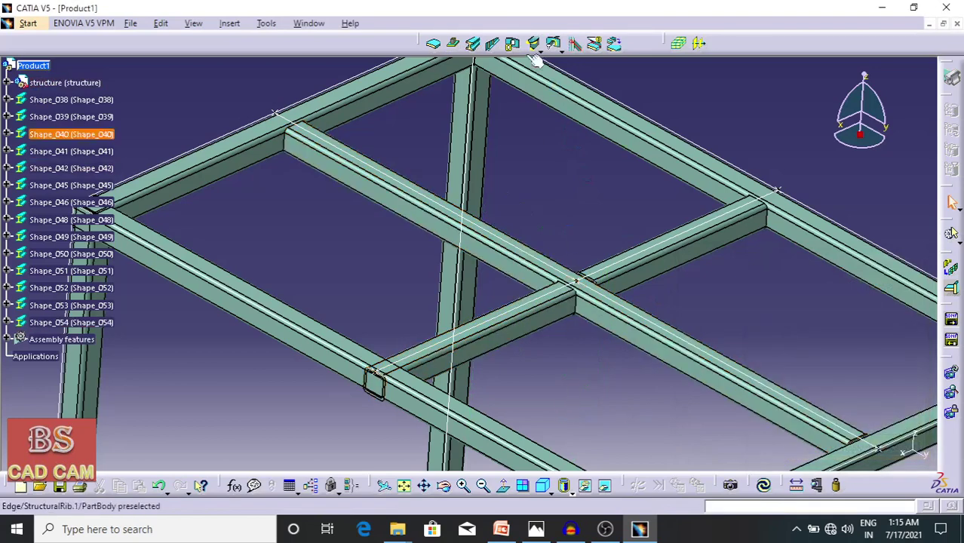
# - Trim the outer end of cross tube Shape_054 with a normal cut against the near long top rail Shape_038
pyautogui.click(573, 43)
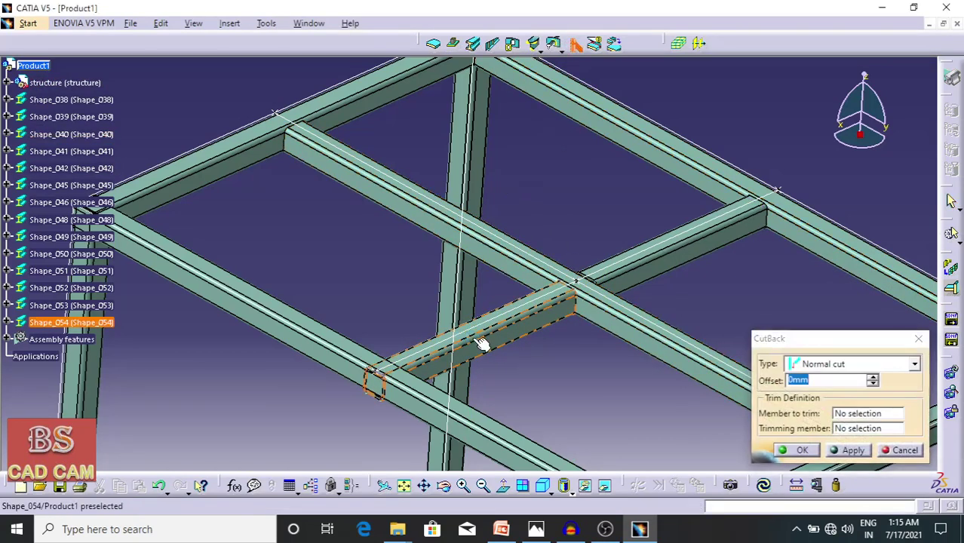
pyautogui.click(484, 338)
pyautogui.click(408, 404)
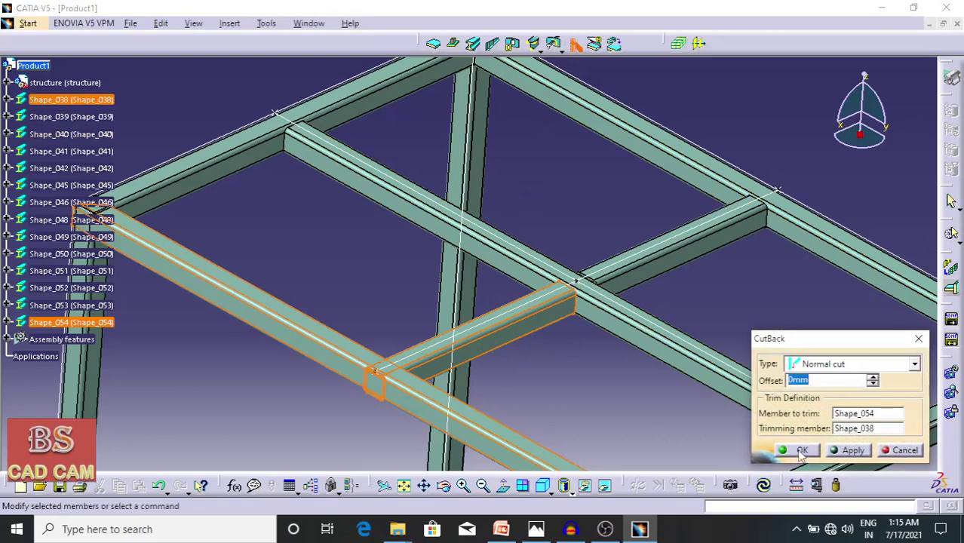
pyautogui.click(803, 451)
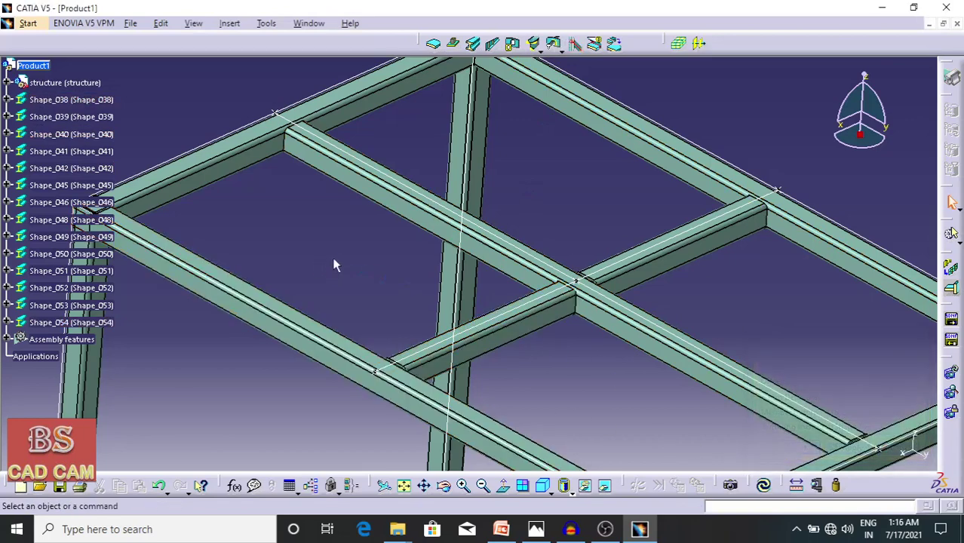
# - Trim the tops of legs Shape_045 and Shape_049 with normal cuts against the long top rails Shape_038 and Shape_040 respectively
pyautogui.moveTo(337, 259); pyautogui.dragTo(295, 344, button='middle')
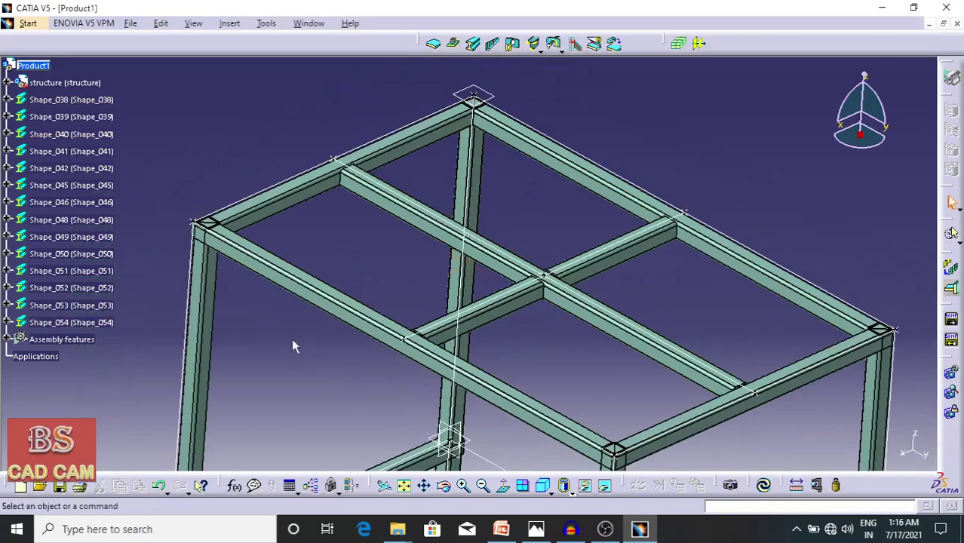
pyautogui.moveTo(350, 298); pyautogui.dragTo(405, 265, button='middle')
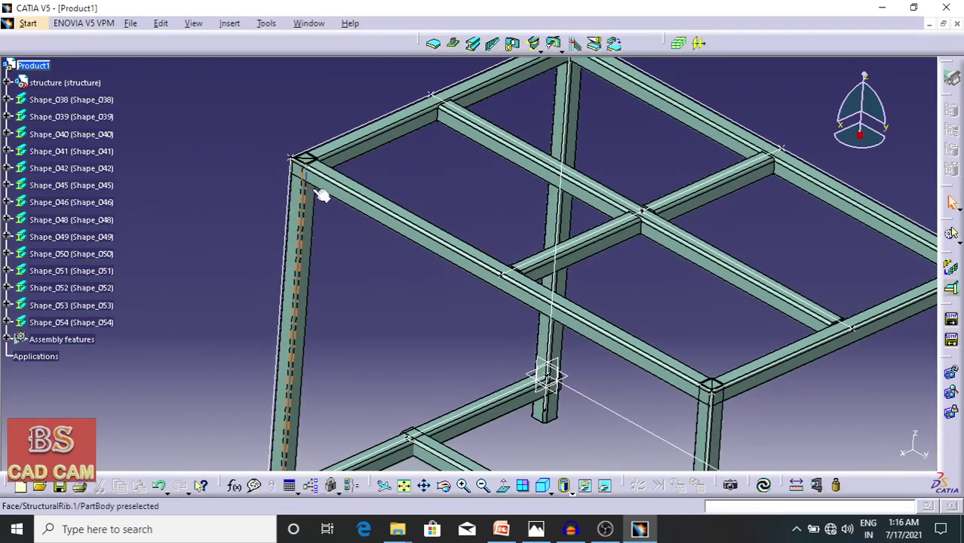
pyautogui.click(575, 43)
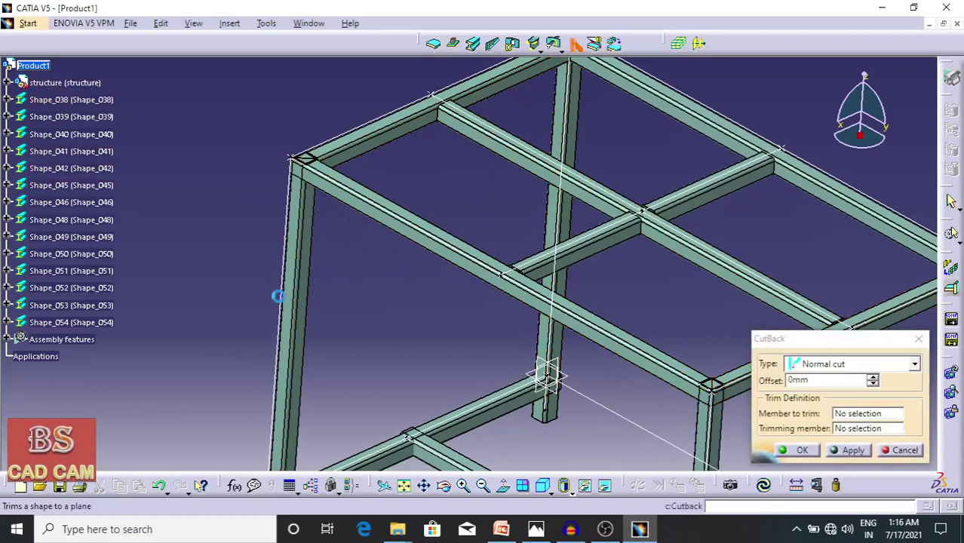
pyautogui.click(311, 240)
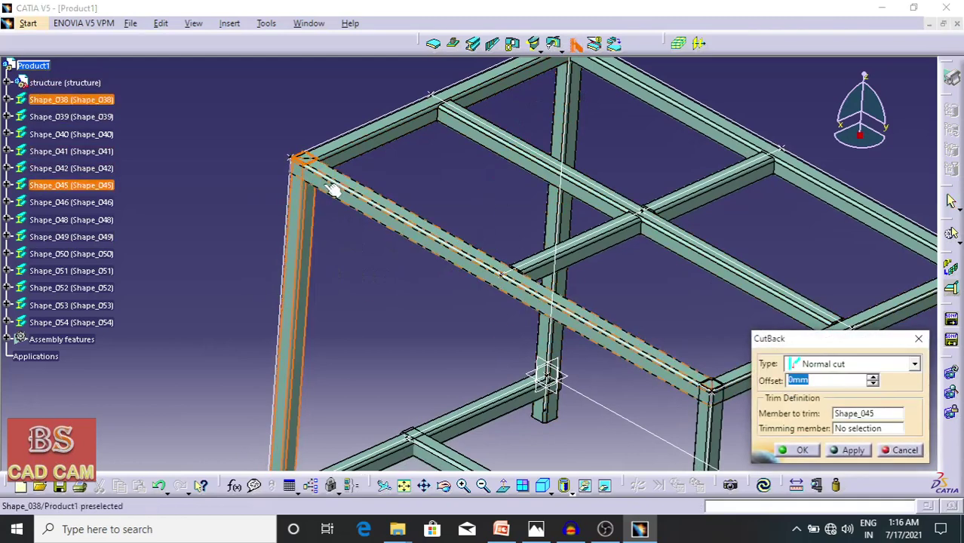
pyautogui.click(334, 191)
pyautogui.click(802, 451)
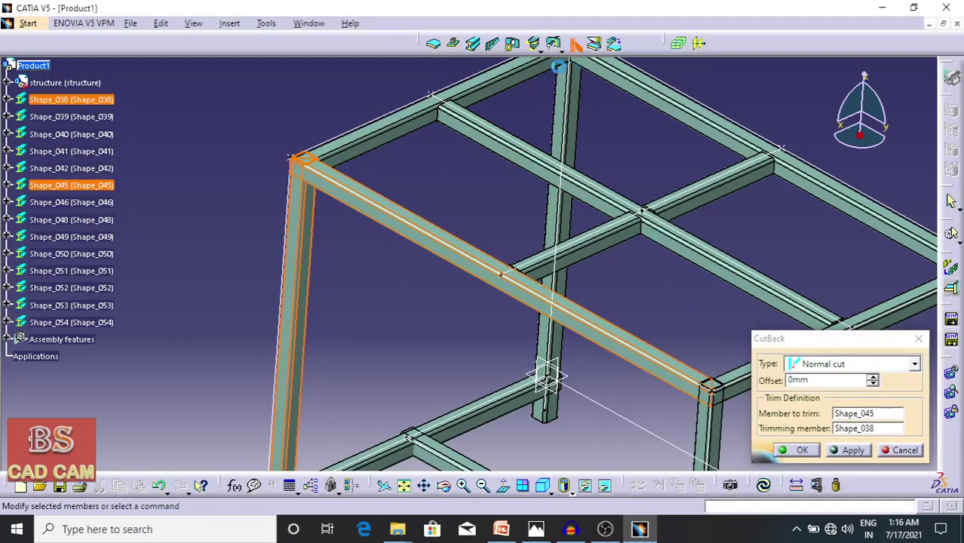
pyautogui.click(582, 130)
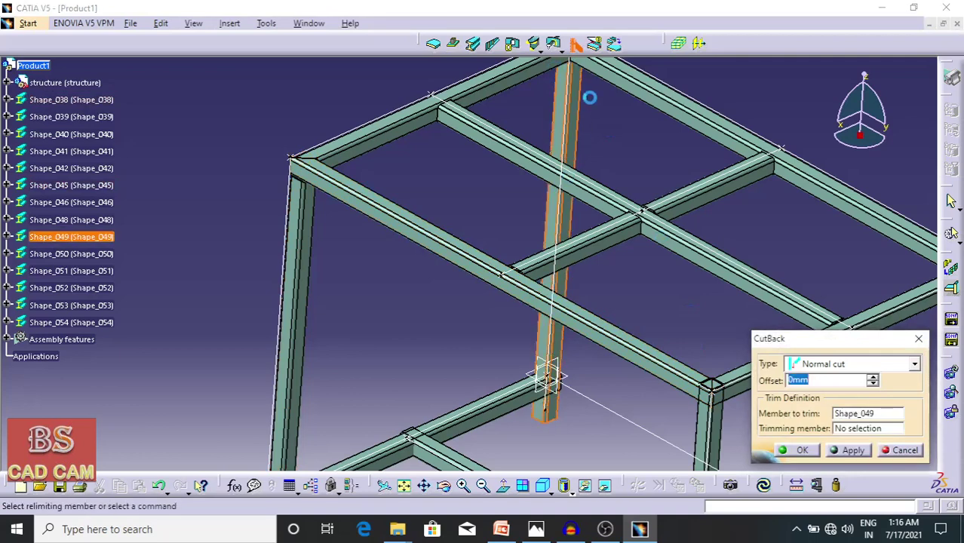
pyautogui.click(608, 89)
pyautogui.click(804, 451)
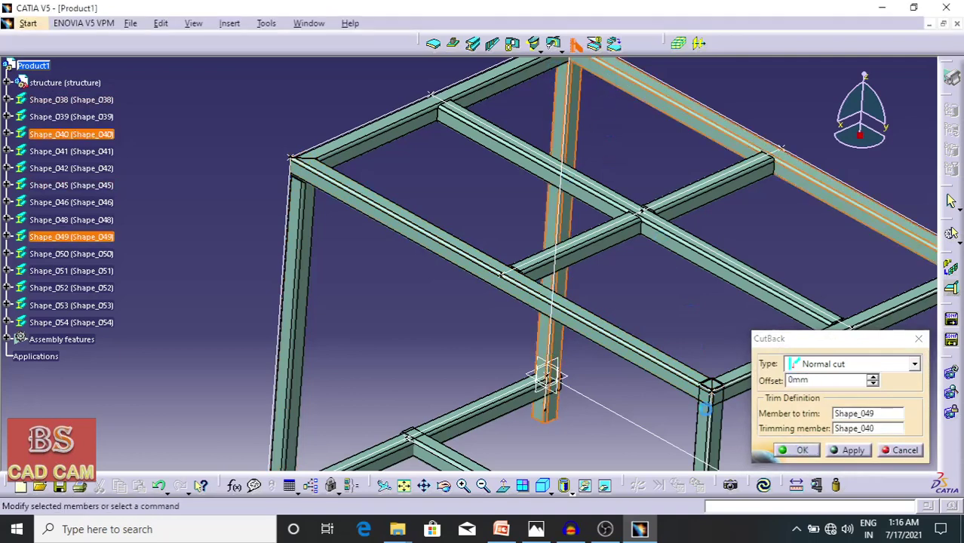
# - Trim the top of leg Shape_046 against long rail Shape_038 and leg Shape_048 against short rail Shape_039, both with normal cuts
pyautogui.moveTo(628, 278); pyautogui.dragTo(558, 223, button='middle')
pyautogui.moveTo(552, 266); pyautogui.dragTo(506, 238, button='middle')
pyautogui.click(602, 353)
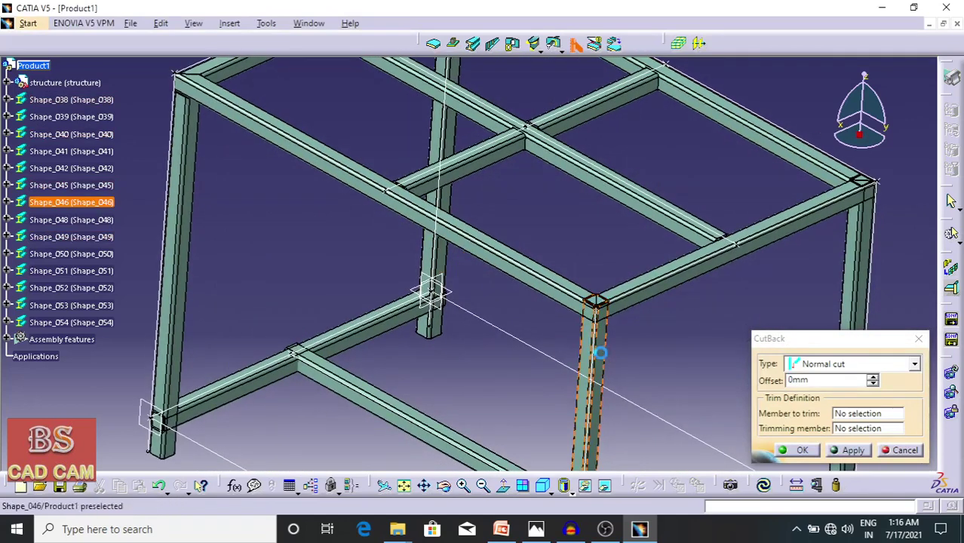
pyautogui.click(558, 281)
pyautogui.click(803, 451)
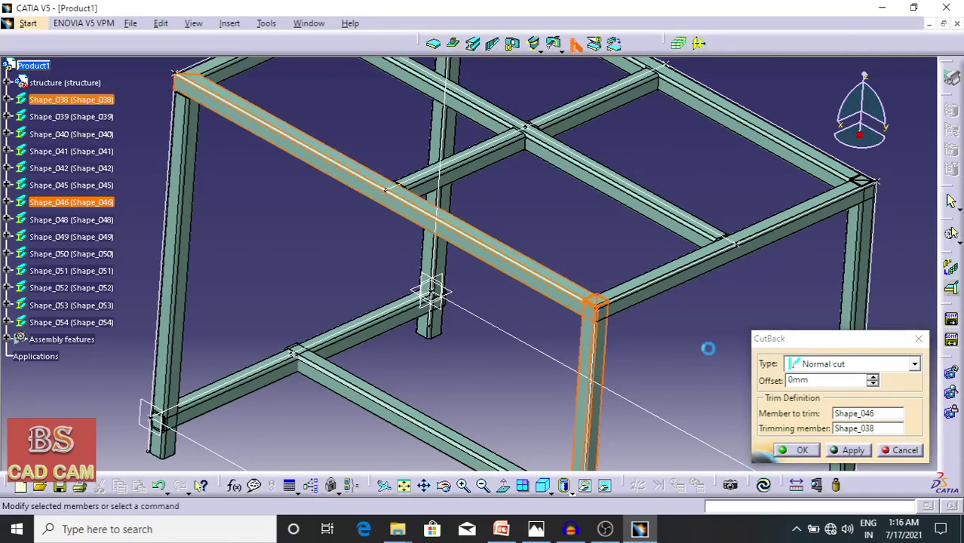
pyautogui.click(868, 250)
pyautogui.click(849, 210)
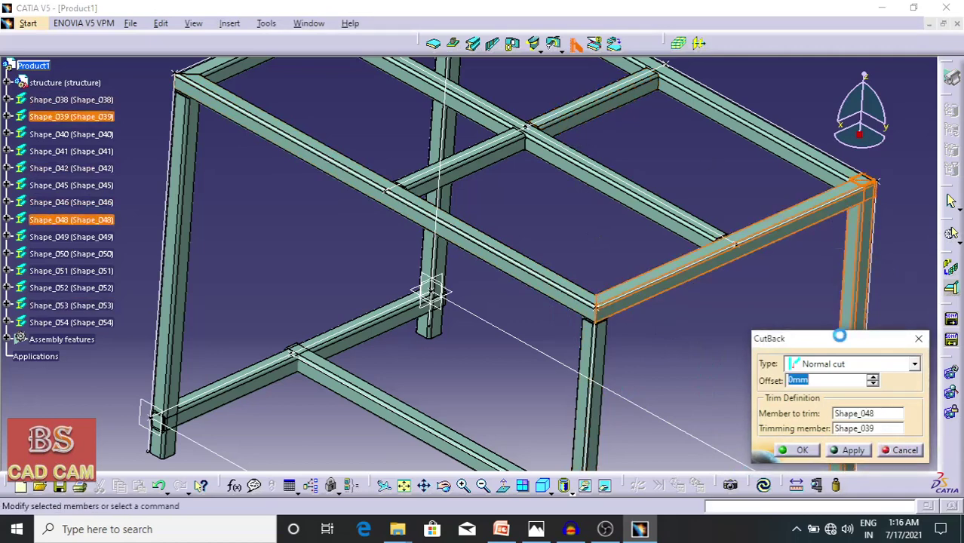
pyautogui.click(813, 450)
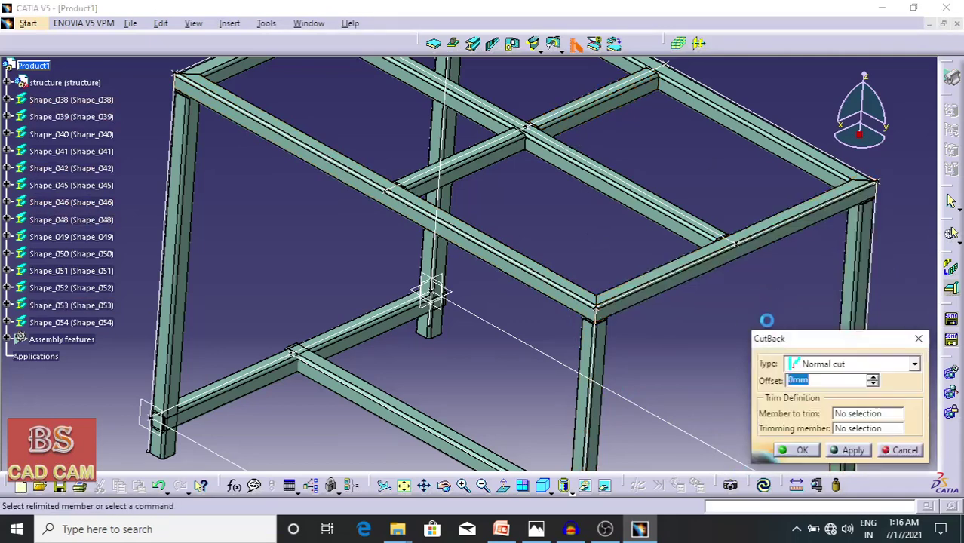
# - Trim both ends of lower cross tube Shape_051 with normal cuts against the adjoining legs Shape_048 and Shape_046
pyautogui.moveTo(750, 302); pyautogui.dragTo(624, 79, button='middle')
pyautogui.click(673, 317)
pyautogui.click(700, 259)
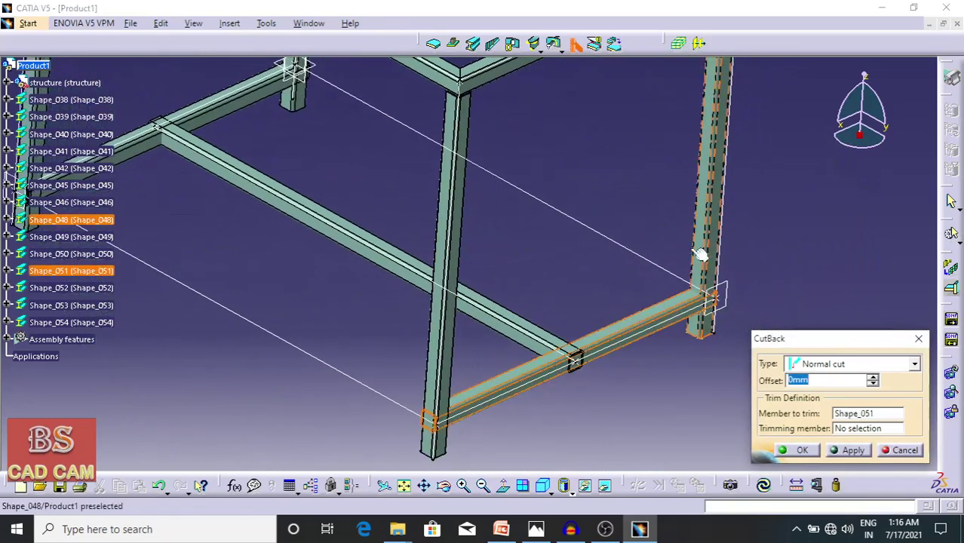
pyautogui.click(803, 451)
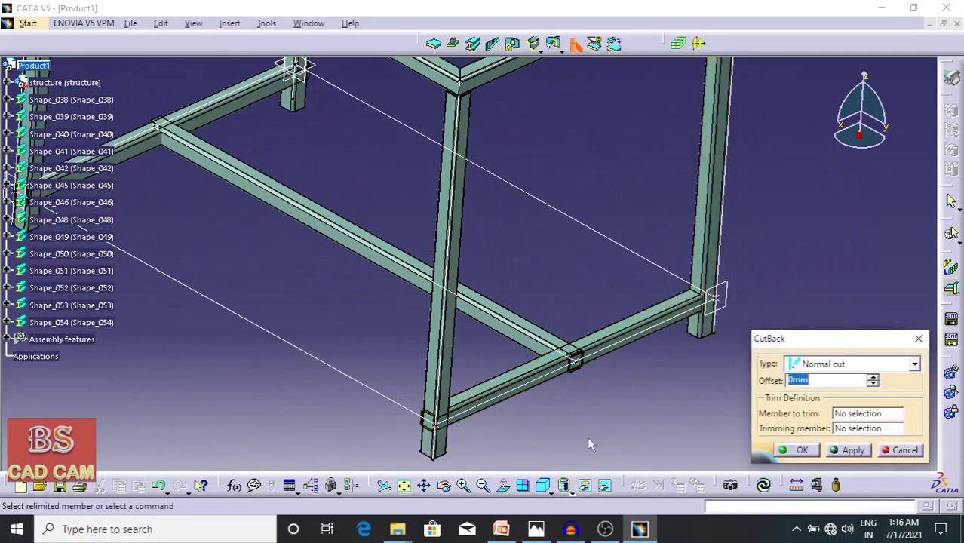
pyautogui.click(469, 398)
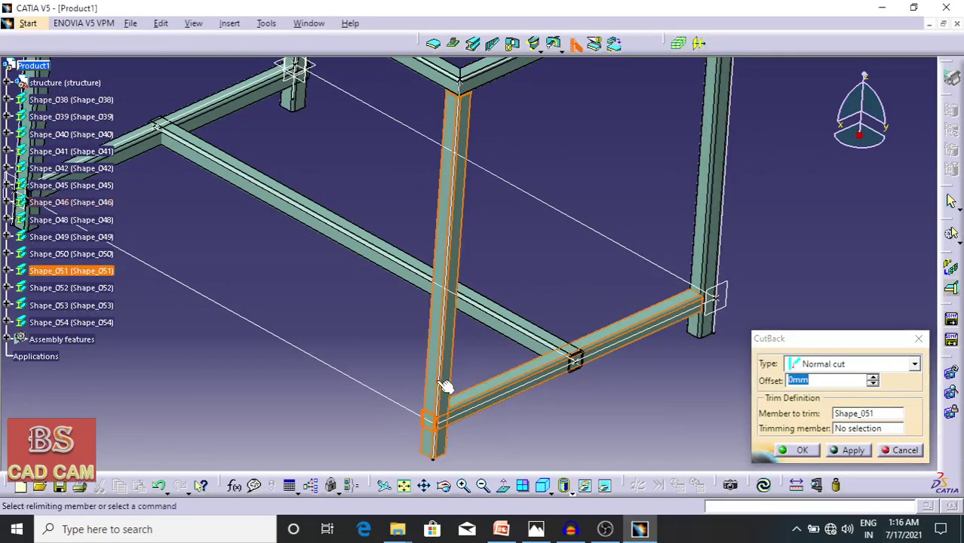
pyautogui.click(445, 388)
pyautogui.click(803, 451)
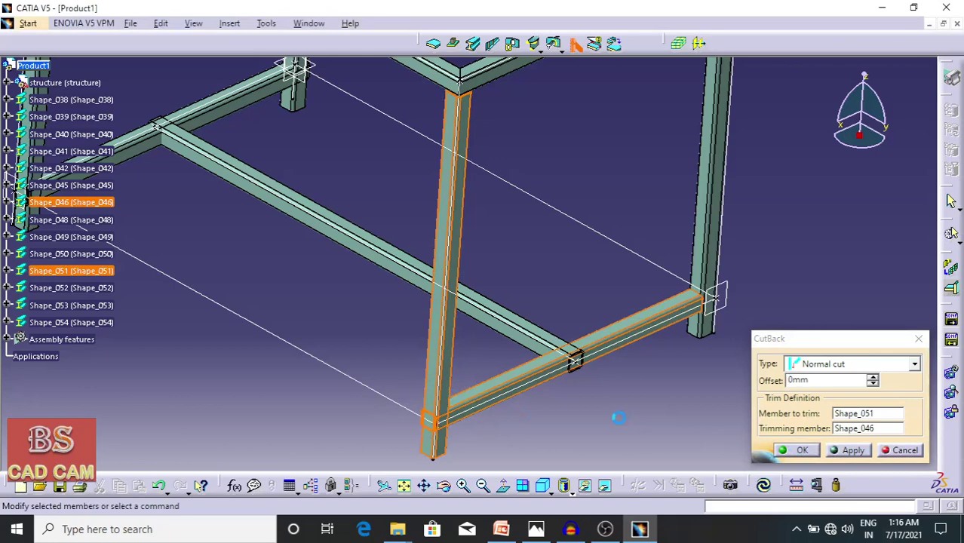
# - Trim one end of lower long tube Shape_052 with a normal cut against lower cross tube Shape_051
pyautogui.click(547, 335)
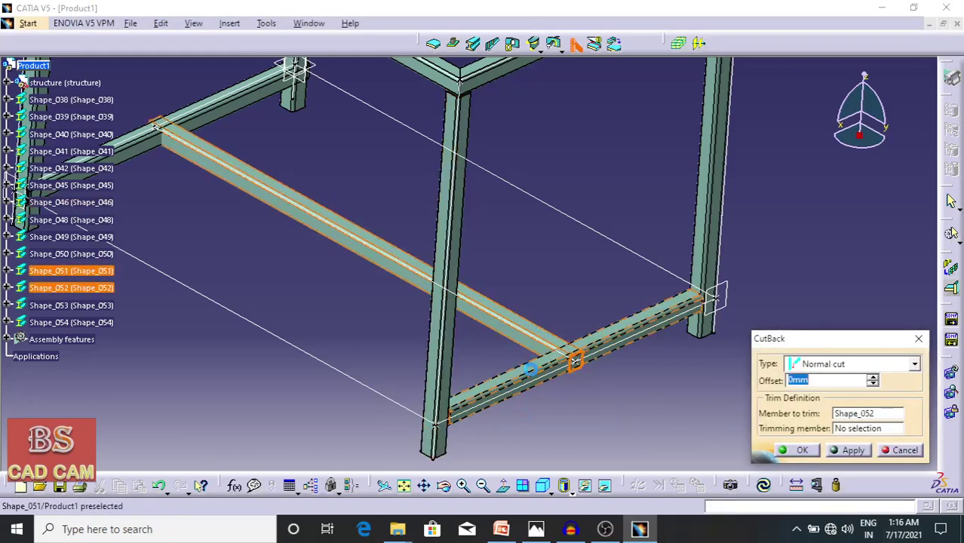
pyautogui.click(537, 373)
pyautogui.click(793, 449)
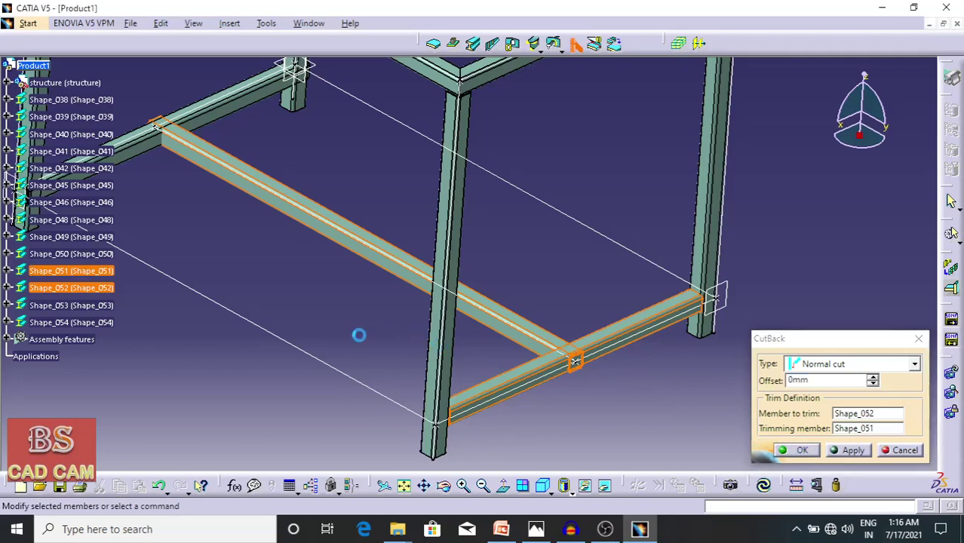
# - Try to trim the opposite end of lower long tube Shape_052 with a normal cut against lower cross tube Shape_050
pyautogui.moveTo(286, 300); pyautogui.dragTo(394, 230, button='middle')
pyautogui.click(405, 235)
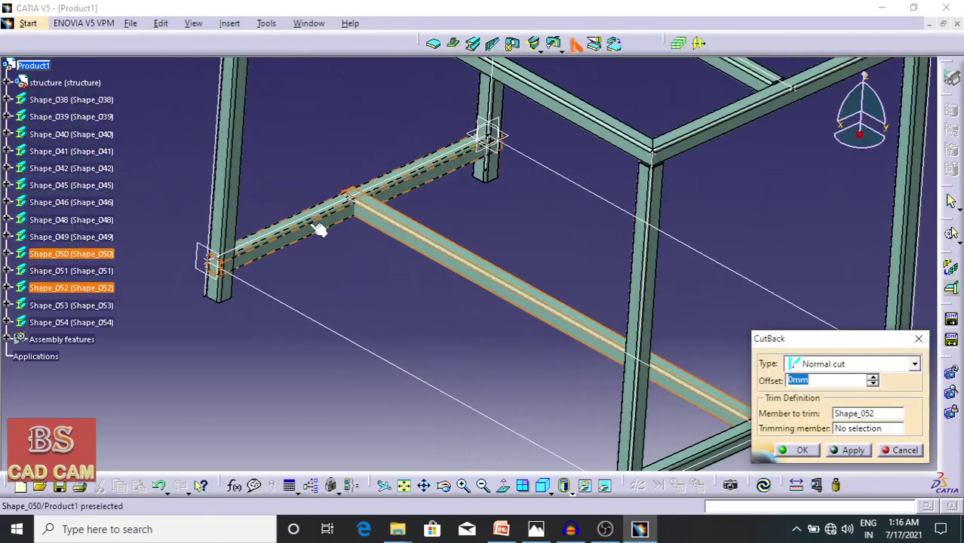
pyautogui.click(309, 222)
pyautogui.click(788, 451)
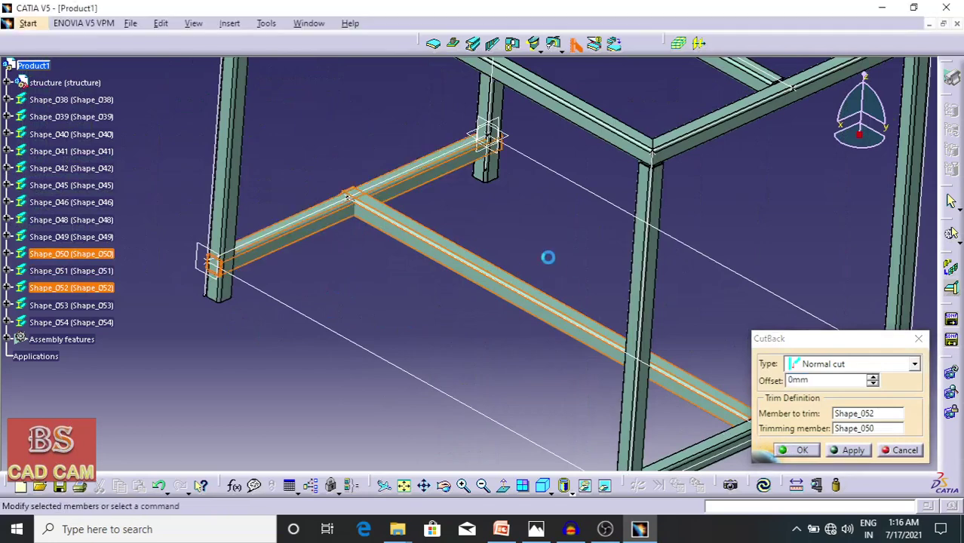
# - Try to trim lower cross tube Shape_050 with a normal cut against leg Shape_049
pyautogui.click(441, 171)
pyautogui.click(483, 96)
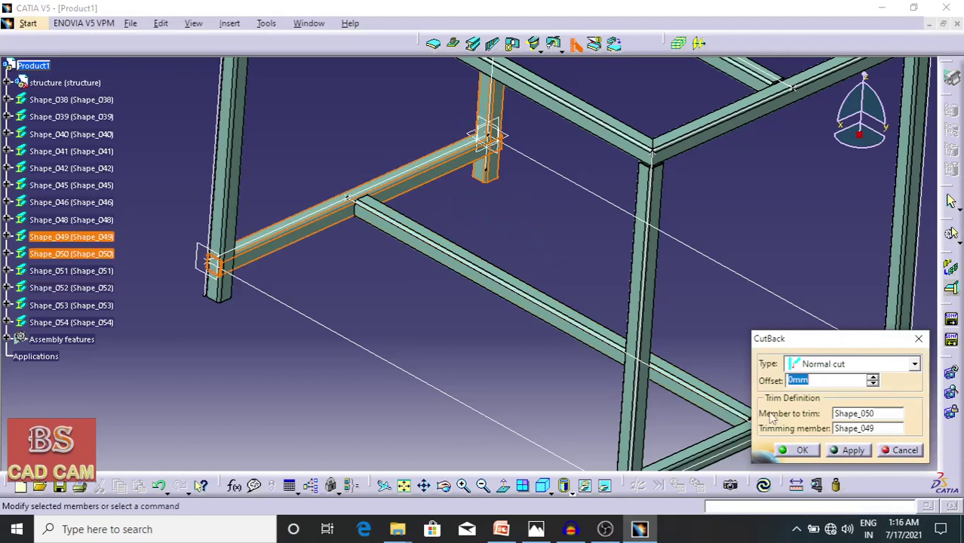
pyautogui.click(804, 451)
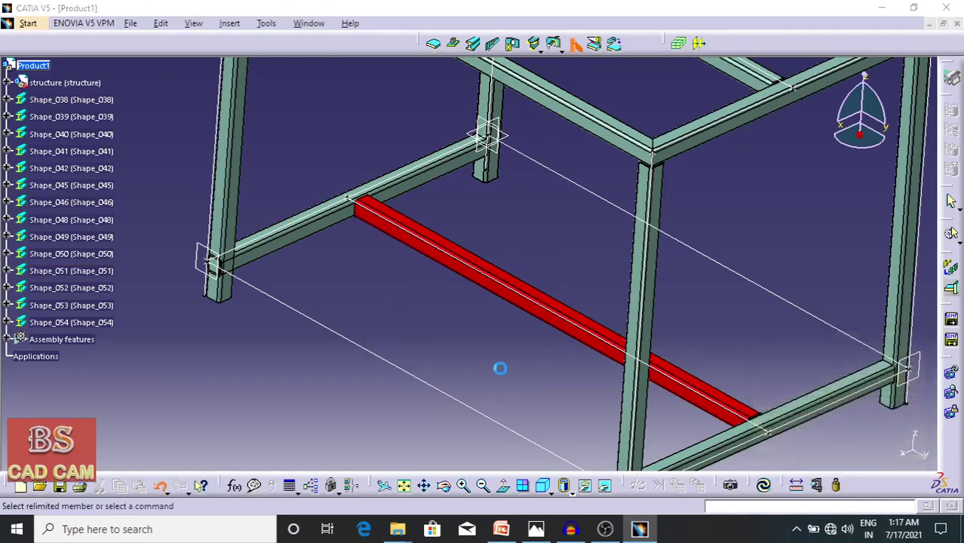
pyautogui.click(578, 44)
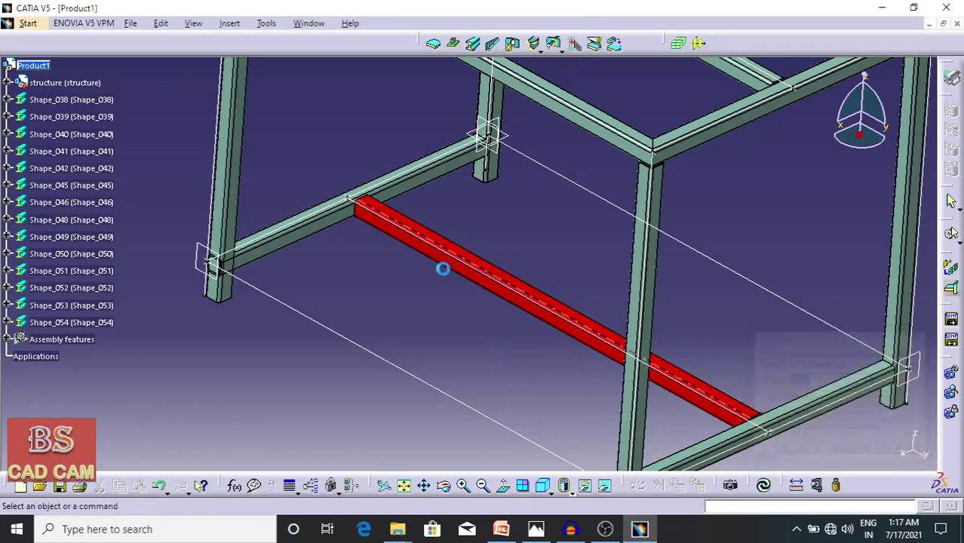
pyautogui.click(434, 344)
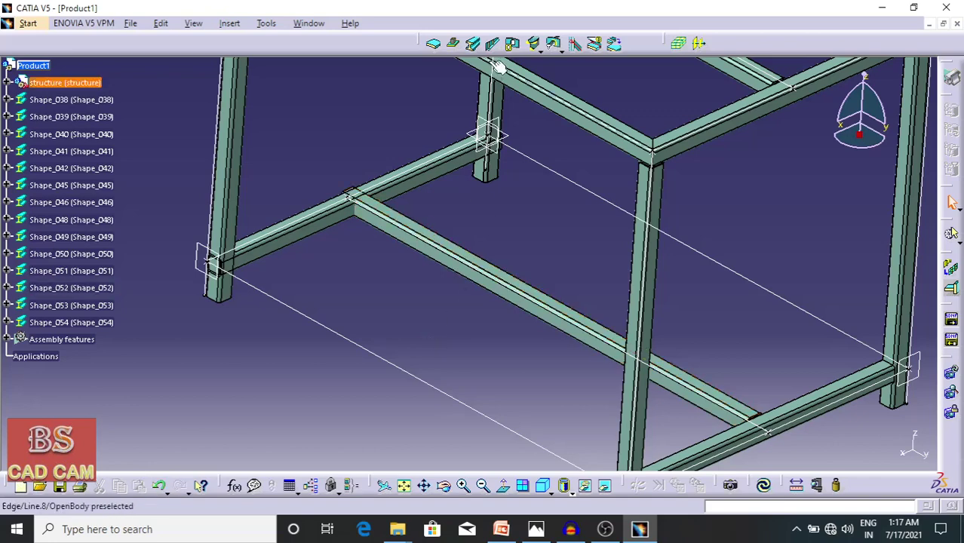
# - Trim both ends of lower cross tube Shape_050 with normal cuts against the adjoining legs Shape_049 and Shape_045
pyautogui.click(578, 45)
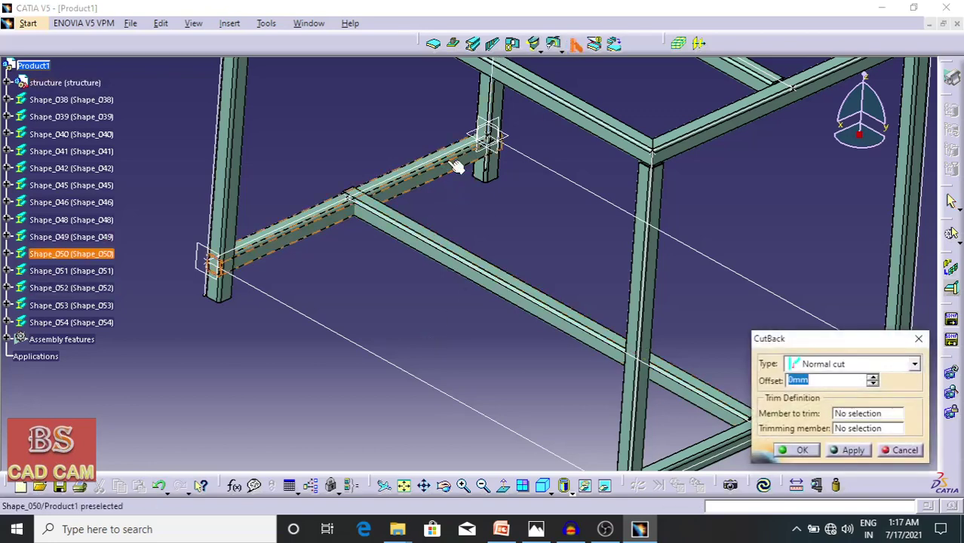
pyautogui.click(489, 135)
pyautogui.click(492, 98)
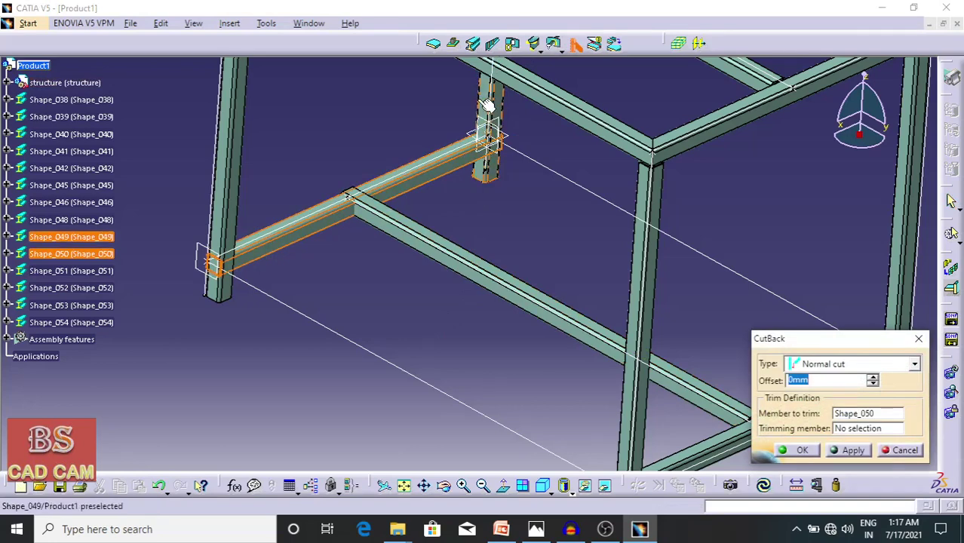
pyautogui.click(803, 451)
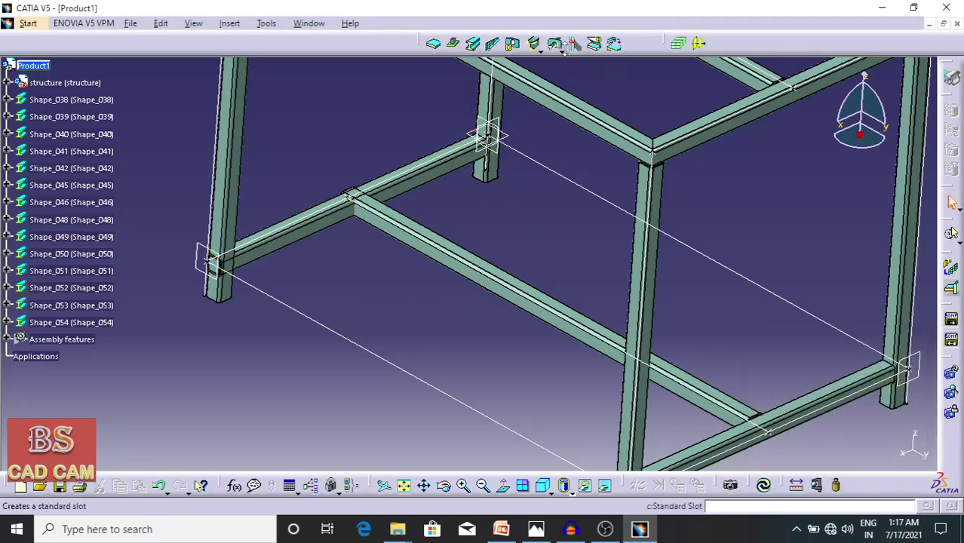
pyautogui.click(243, 243)
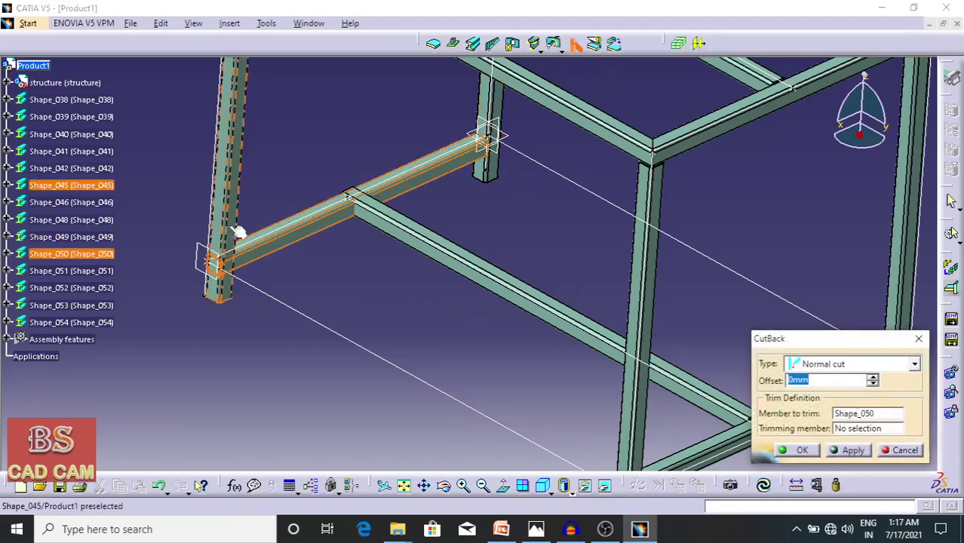
pyautogui.click(221, 278)
pyautogui.click(797, 450)
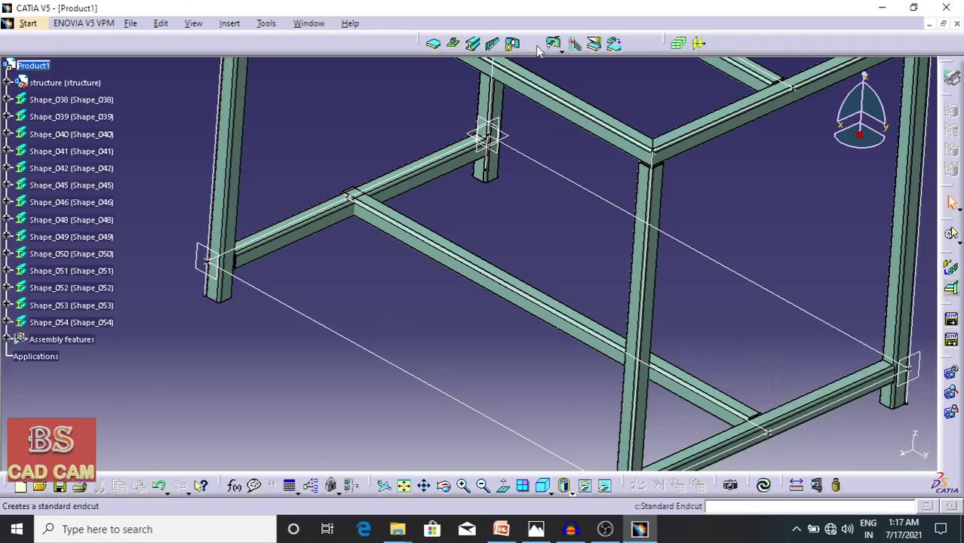
# - Trim the untrimmed end of lower long tube Shape_052 with a normal cut against lower cross tube Shape_050
pyautogui.click(577, 45)
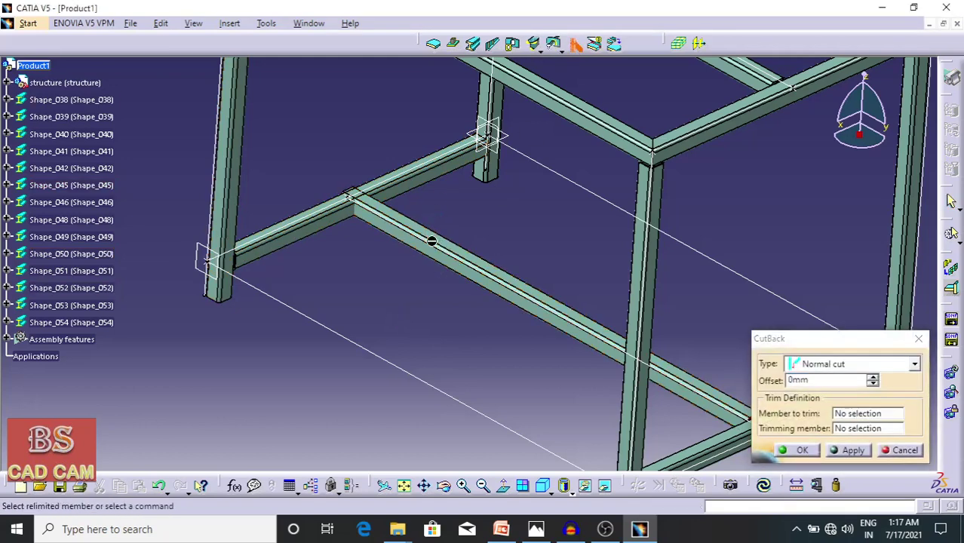
pyautogui.click(450, 263)
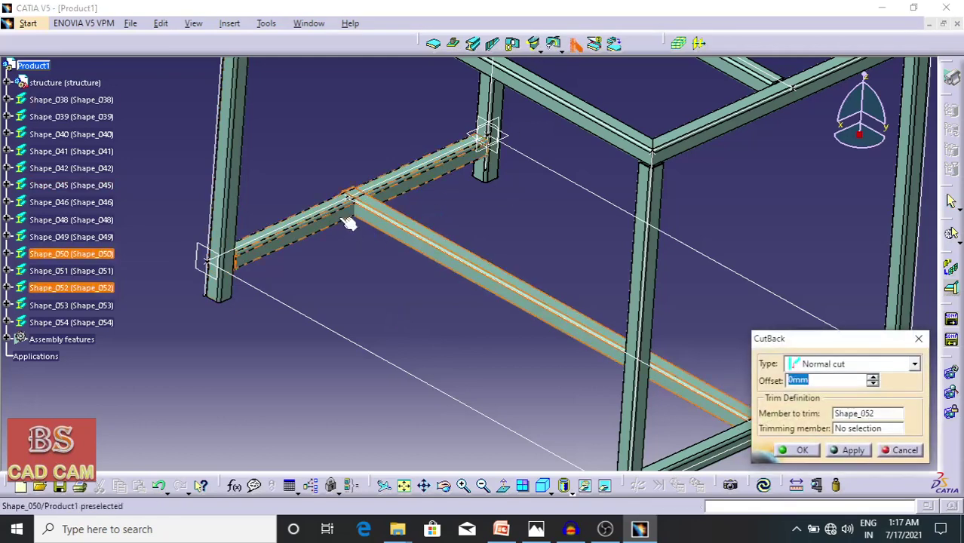
pyautogui.click(344, 213)
pyautogui.click(799, 451)
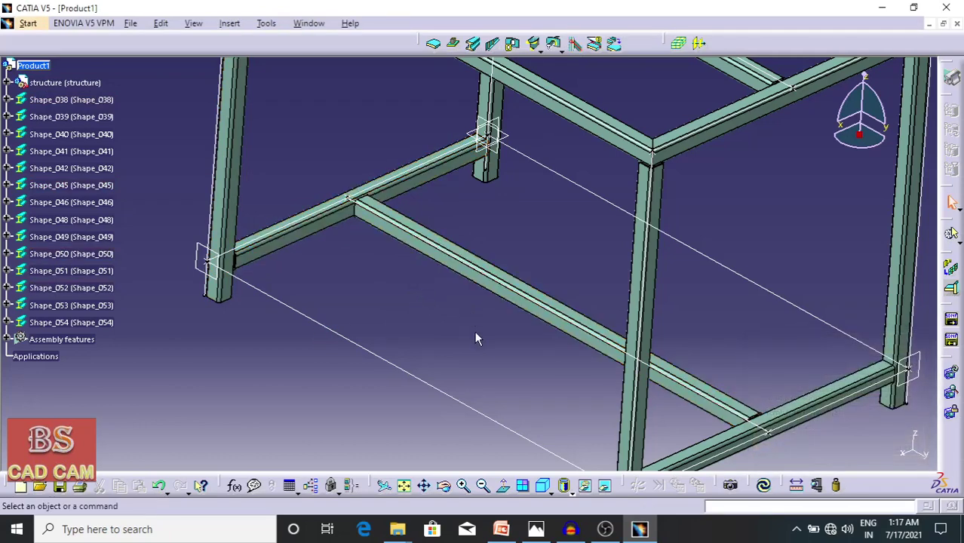
# - Hide the structure wireframe component so only the tube members are displayed
pyautogui.moveTo(476, 339); pyautogui.dragTo(456, 377, button='middle')
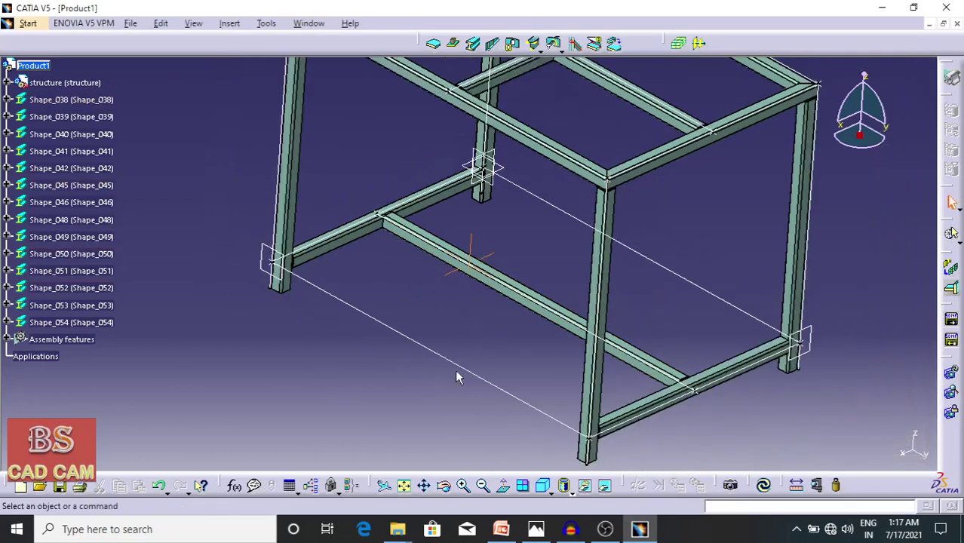
pyautogui.click(544, 487)
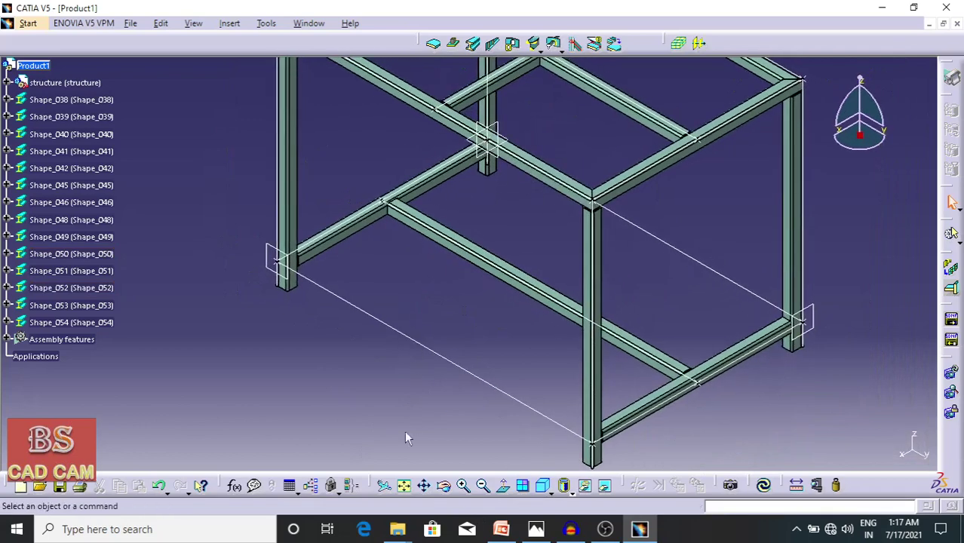
pyautogui.click(405, 486)
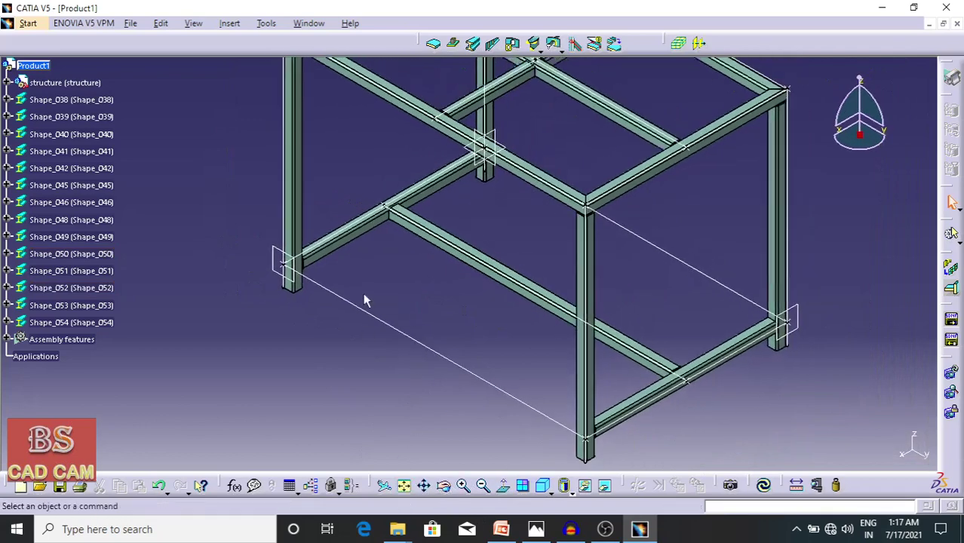
pyautogui.moveTo(625, 386); pyautogui.dragTo(625, 349, button='middle')
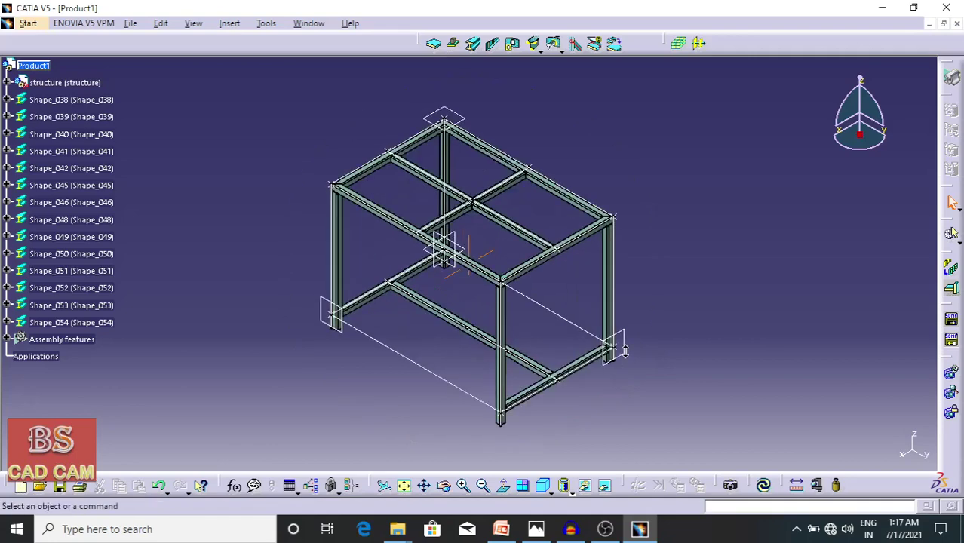
pyautogui.rightClick(66, 82)
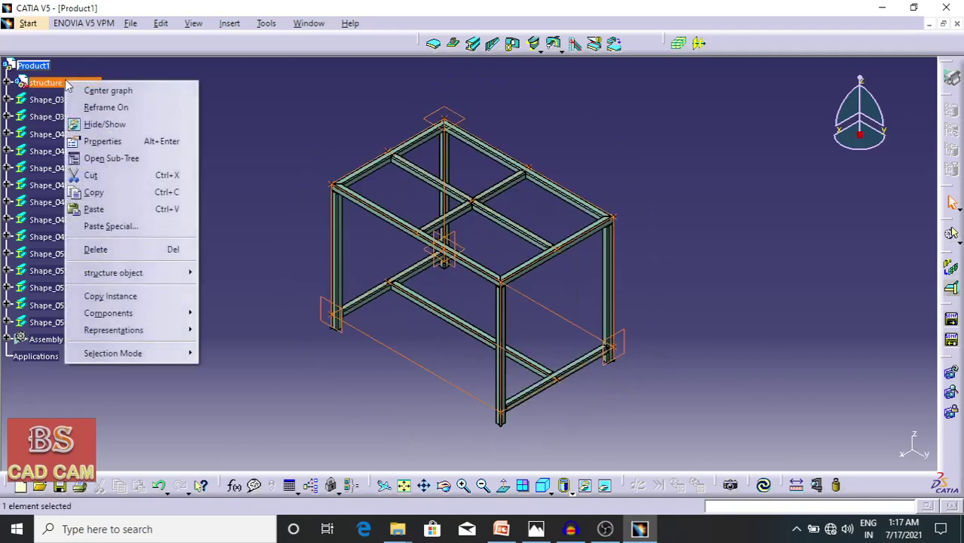
pyautogui.click(113, 126)
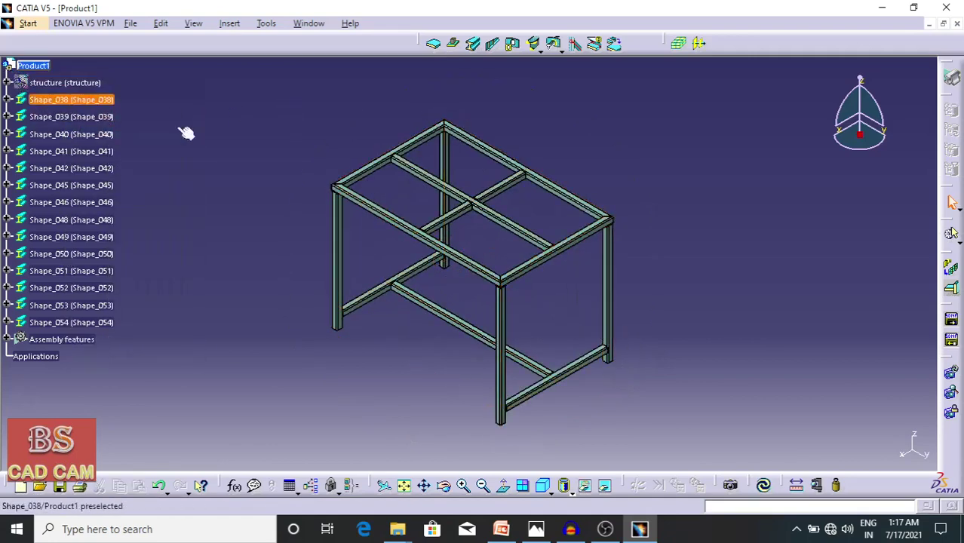
# - Switch the product to the Assembly Design workbench
pyautogui.moveTo(644, 360); pyautogui.dragTo(649, 317, button='middle')
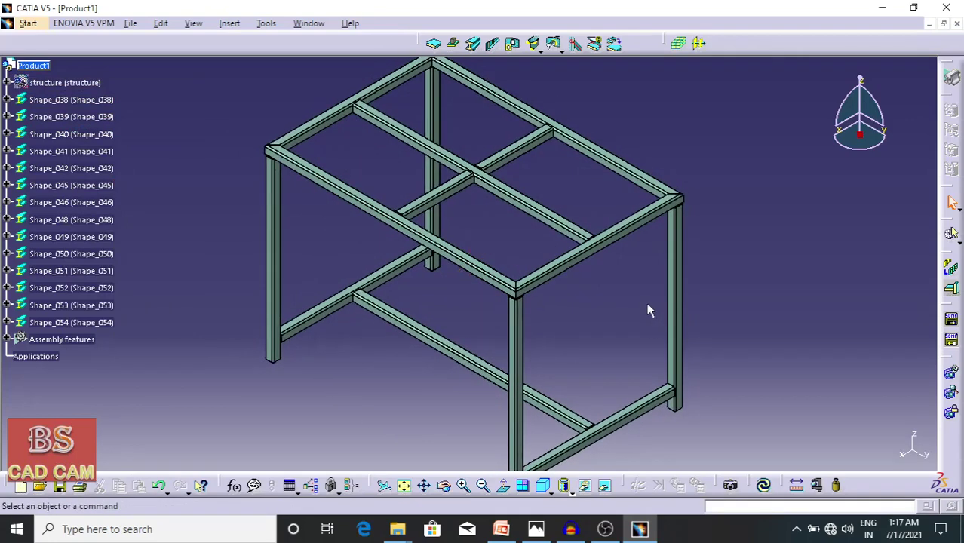
pyautogui.click(34, 24)
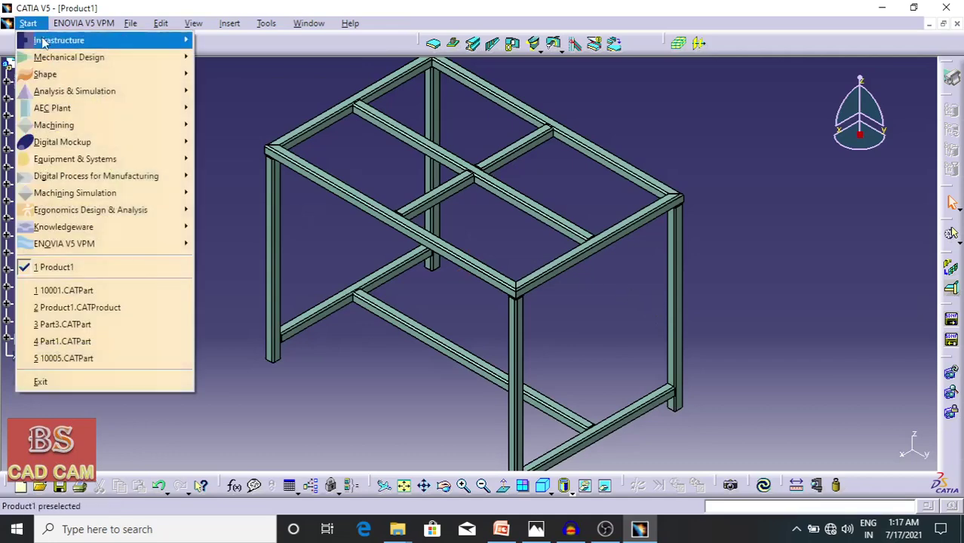
pyautogui.moveTo(45, 59)
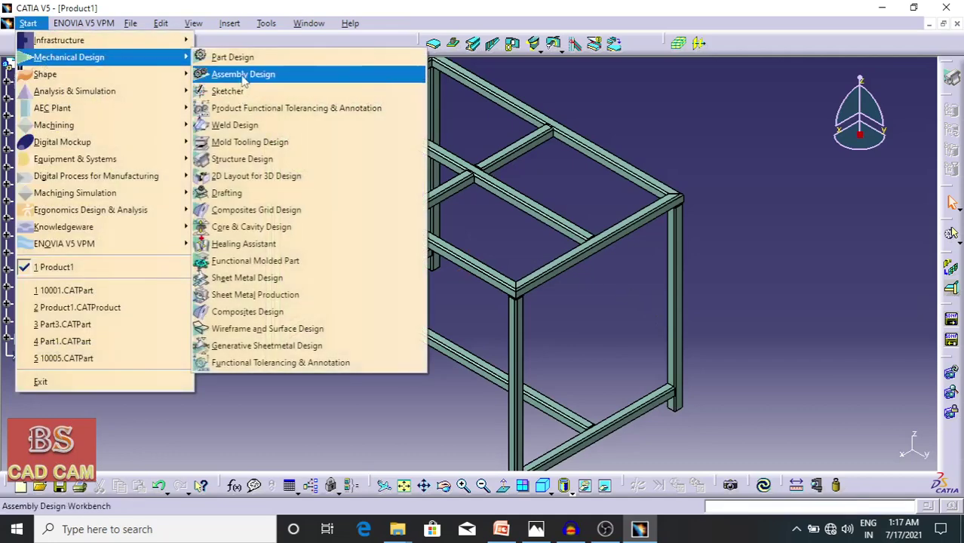
pyautogui.click(243, 74)
# - Undock the product structure, constraints and move toolbars and float them beside the table frame
pyautogui.moveTo(756, 177); pyautogui.dragTo(721, 179, button='middle')
pyautogui.moveTo(732, 108); pyautogui.dragTo(271, 428)
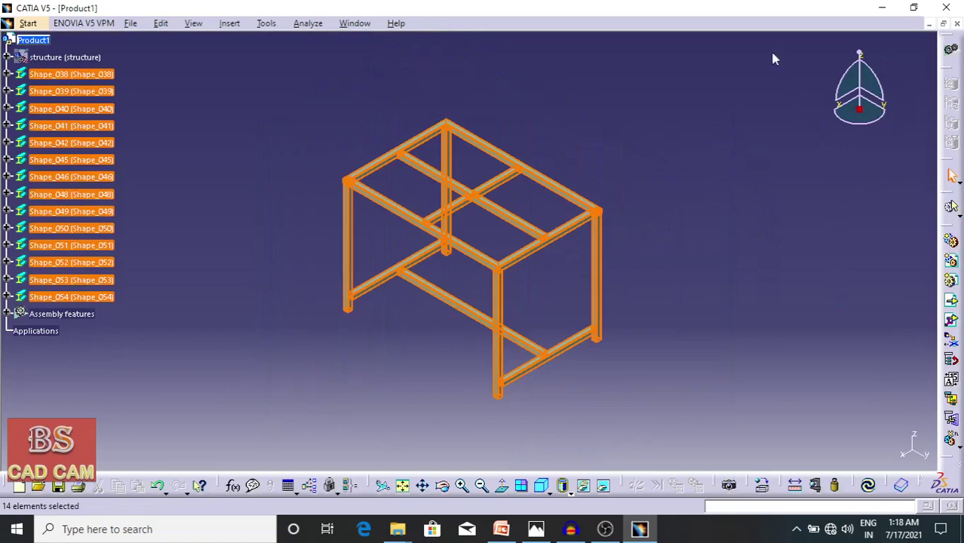
pyautogui.moveTo(773, 54); pyautogui.dragTo(763, 28)
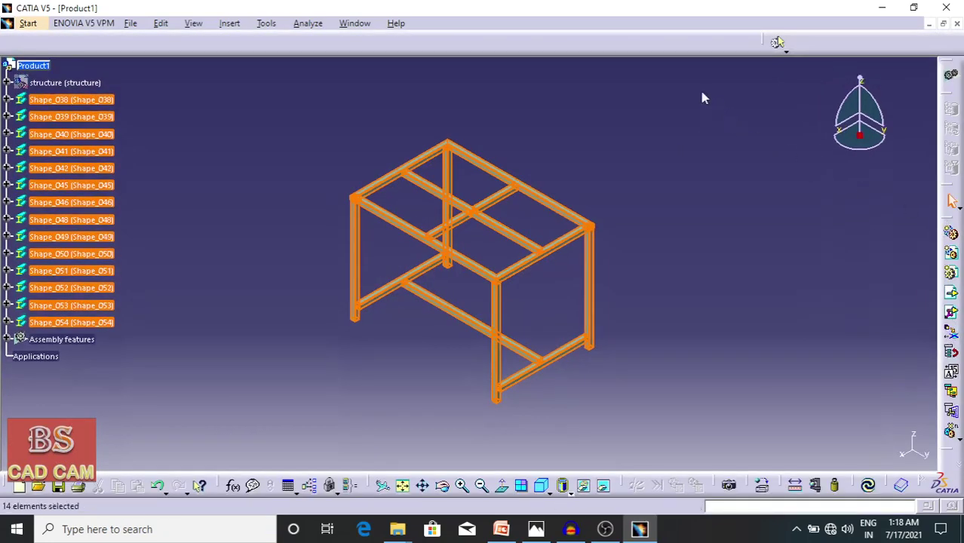
pyautogui.moveTo(702, 92); pyautogui.dragTo(701, 90)
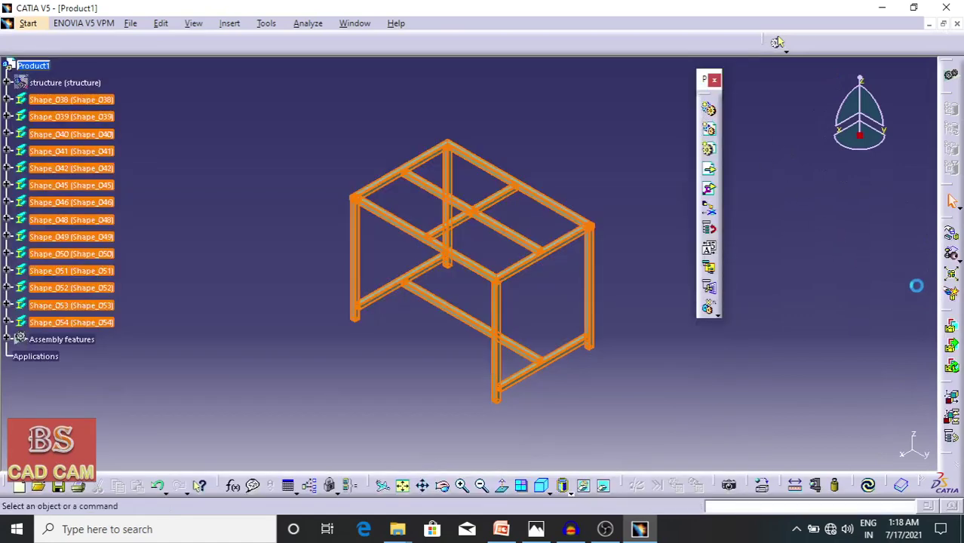
pyautogui.click(863, 324)
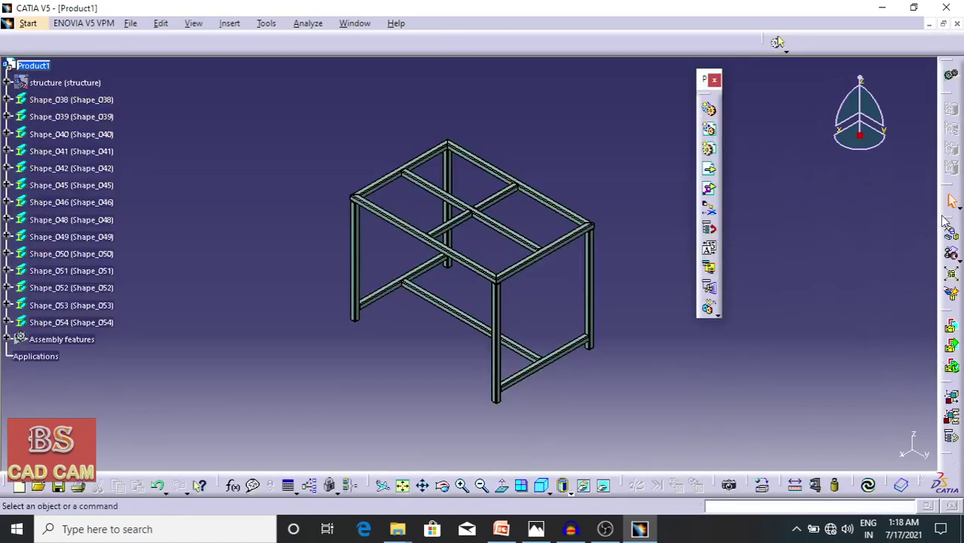
pyautogui.moveTo(952, 224); pyautogui.dragTo(884, 187)
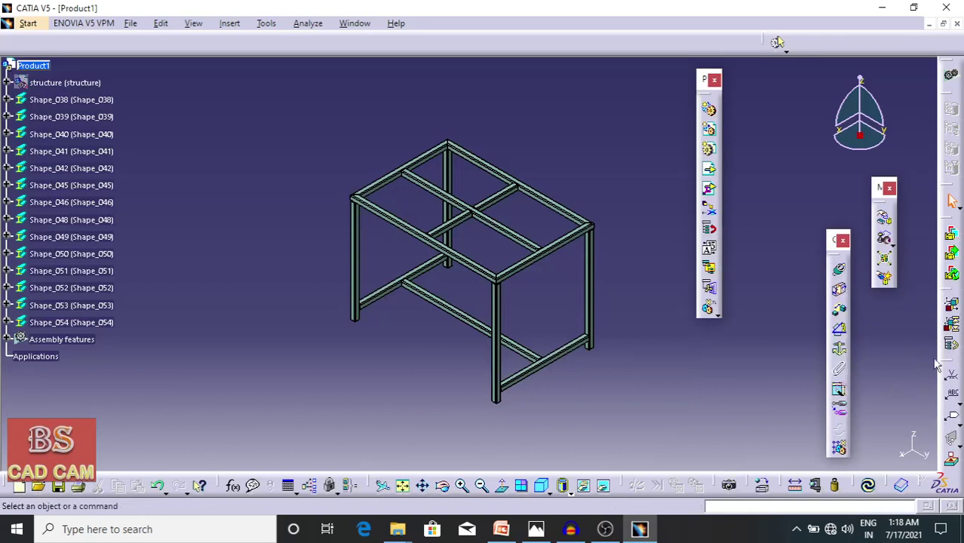
# - Apply Fix constraints to all the tube members of the table frame at once
pyautogui.click(839, 349)
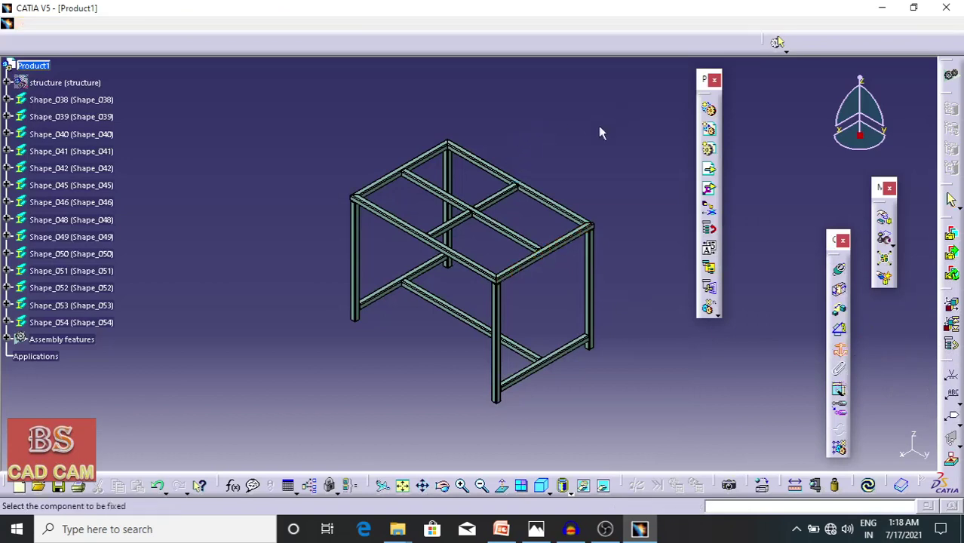
pyautogui.moveTo(622, 103); pyautogui.dragTo(317, 415)
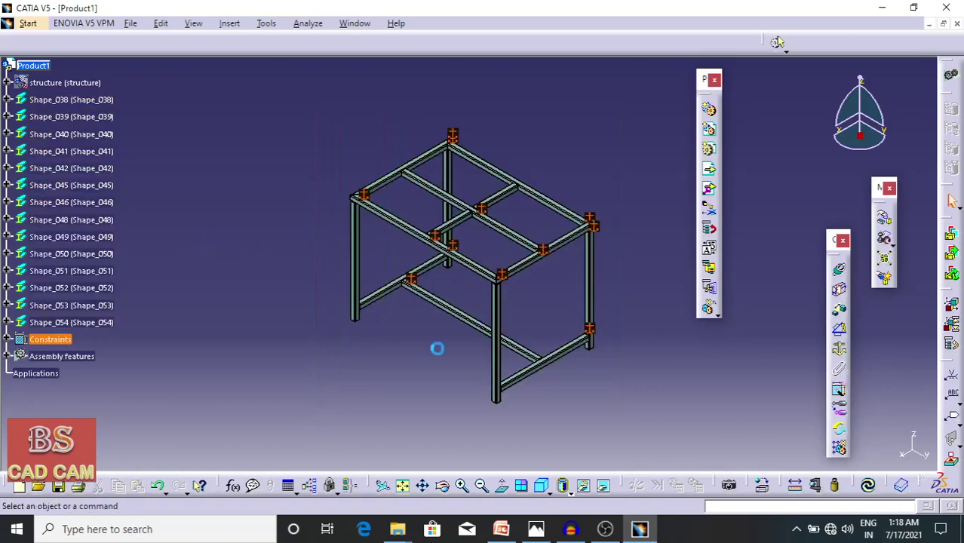
pyautogui.moveTo(608, 409); pyautogui.dragTo(611, 325, button='middle')
pyautogui.click(610, 406)
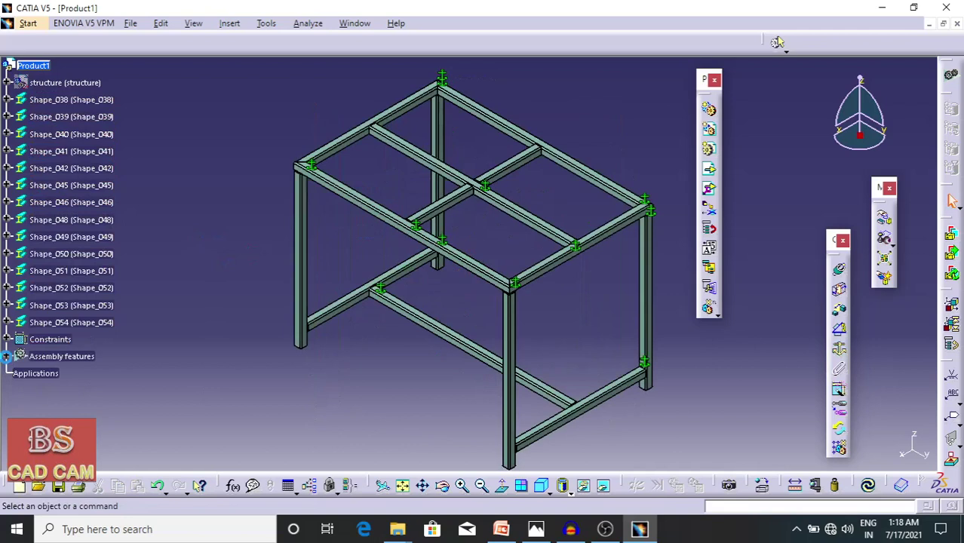
# - Expand the Assembly features branch in the specification tree and move the floating product structure toolbar farther from the frame
pyautogui.click(6, 356)
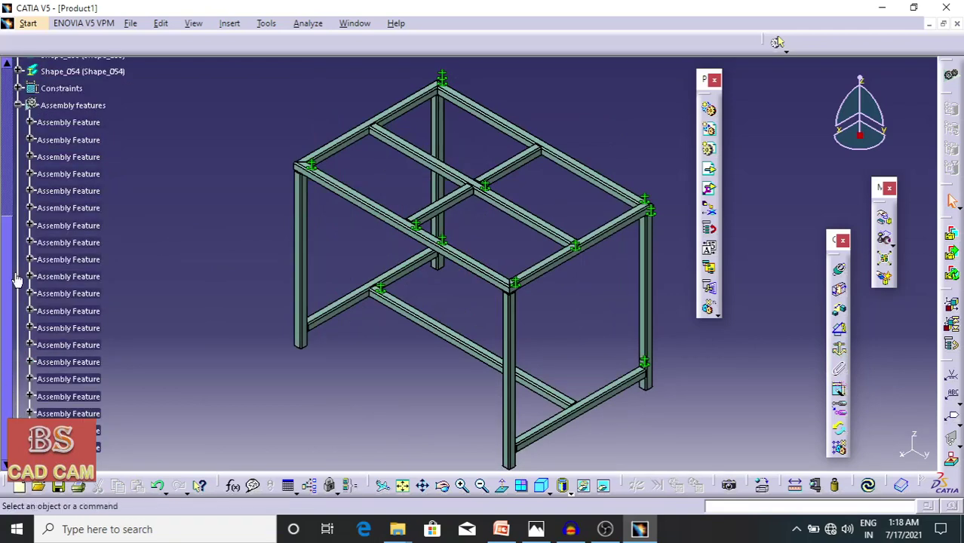
pyautogui.moveTo(3, 236); pyautogui.dragTo(3, 97)
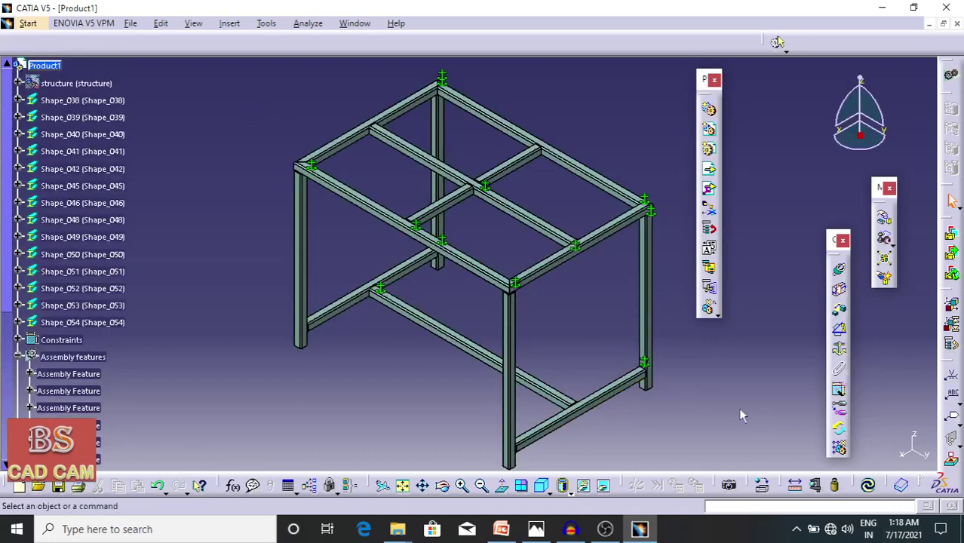
pyautogui.moveTo(733, 407)
pyautogui.mouseDown(button='middle')
pyautogui.moveTo(735, 383)
pyautogui.moveTo(738, 411)
pyautogui.mouseUp(button='middle')
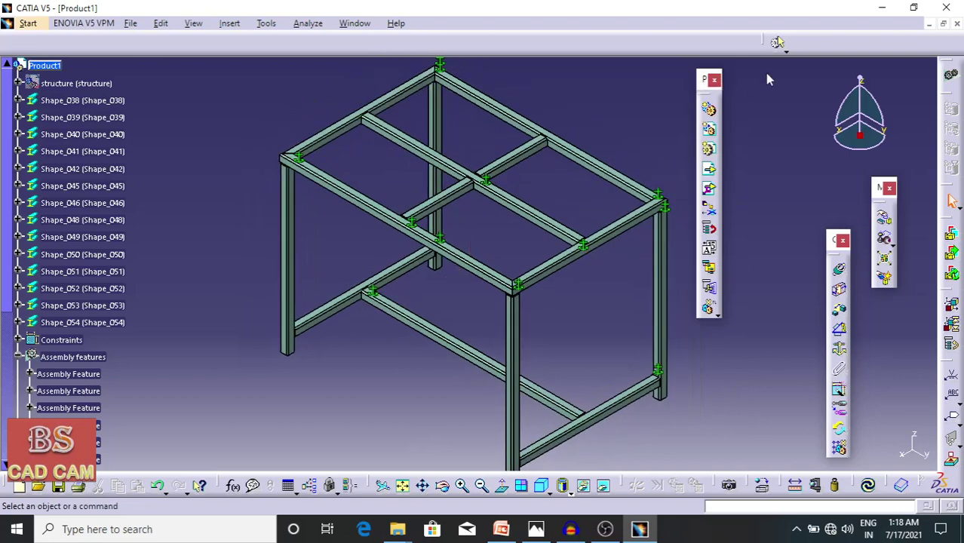
pyautogui.moveTo(769, 78); pyautogui.dragTo(770, 78)
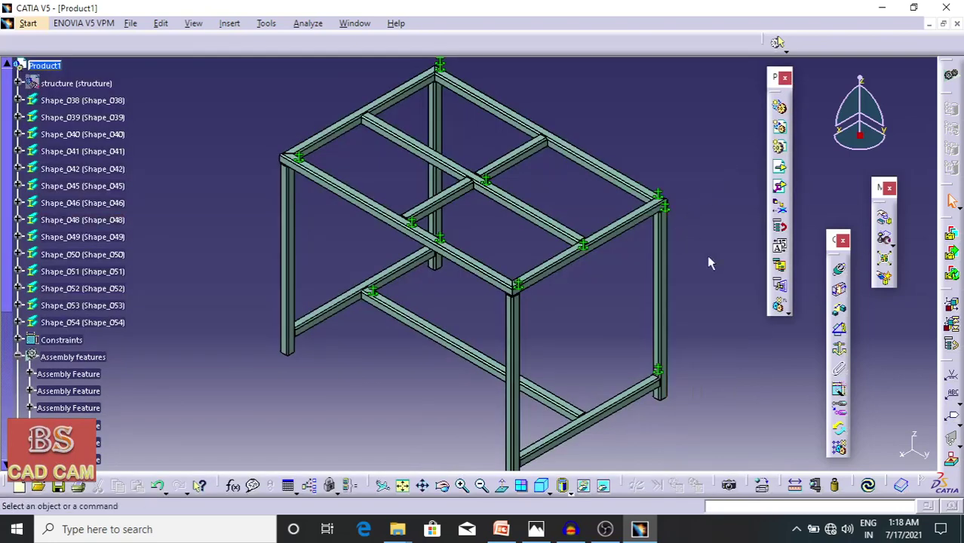